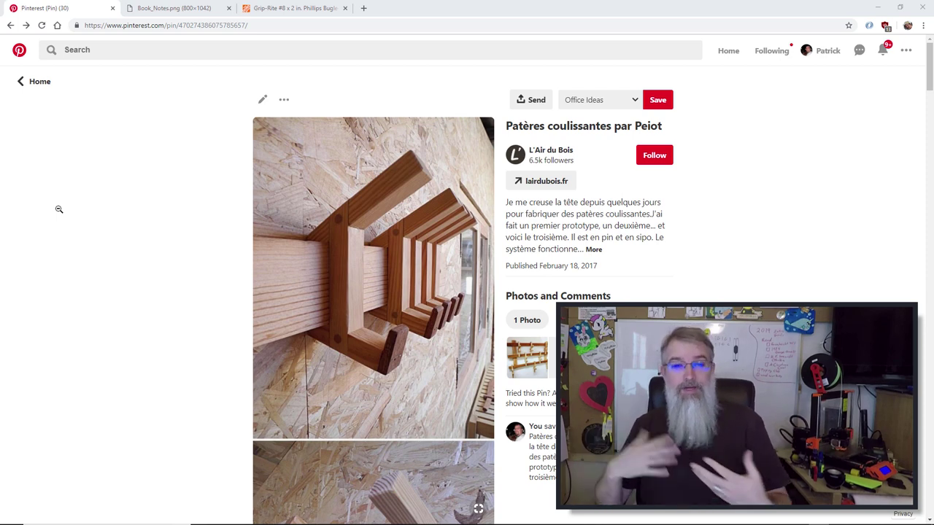
Step: Show the hand-drawn coat hanger design notes in the Book_Notes.png tab
click(197, 11)
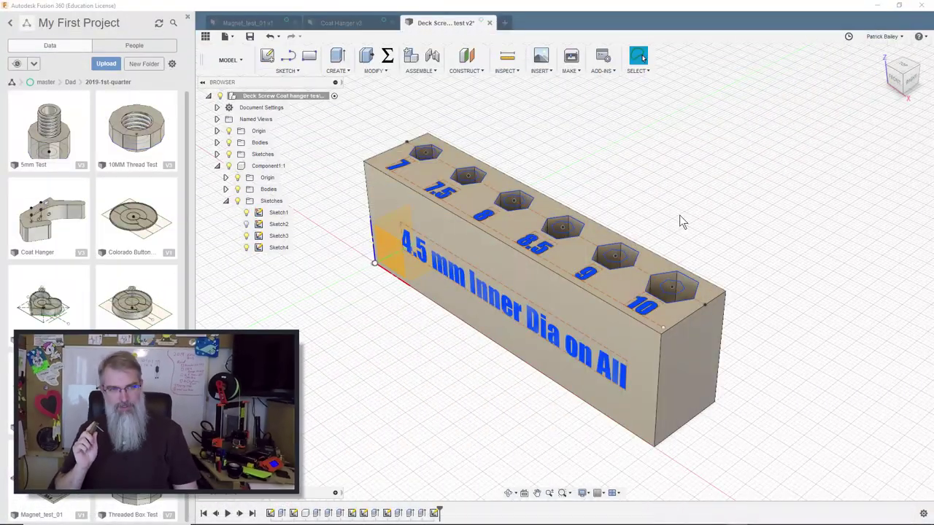
Step: Edit the hexagon pocket sketch in Coat Hanger v3 and select its inner hexagon profile
click(330, 24)
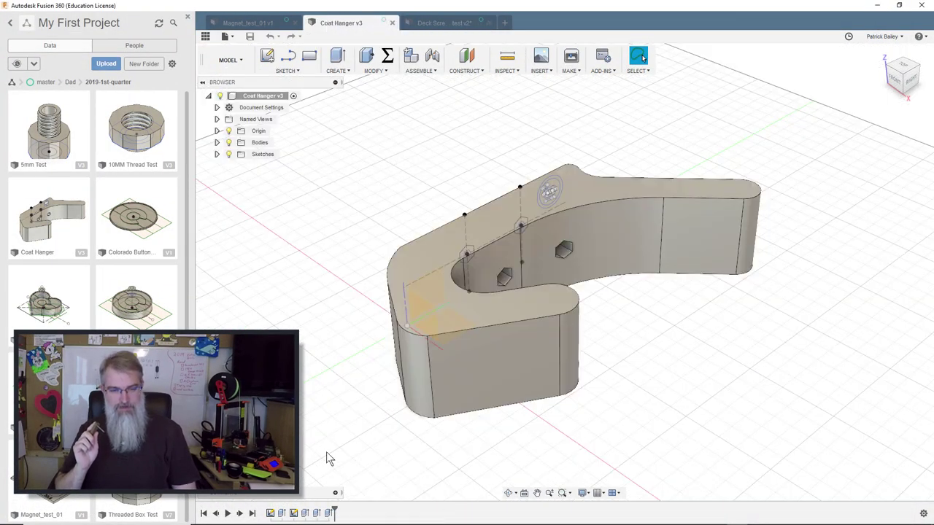
double_click(293, 513)
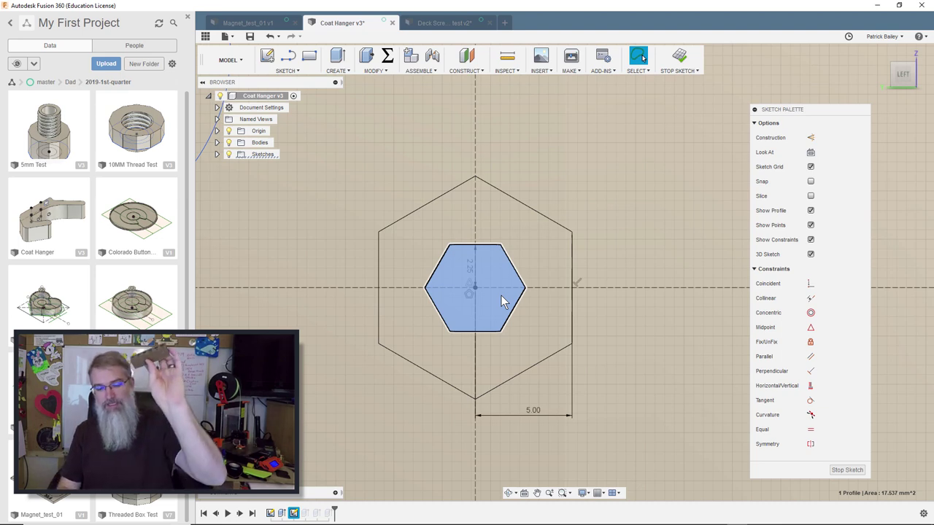
click(499, 282)
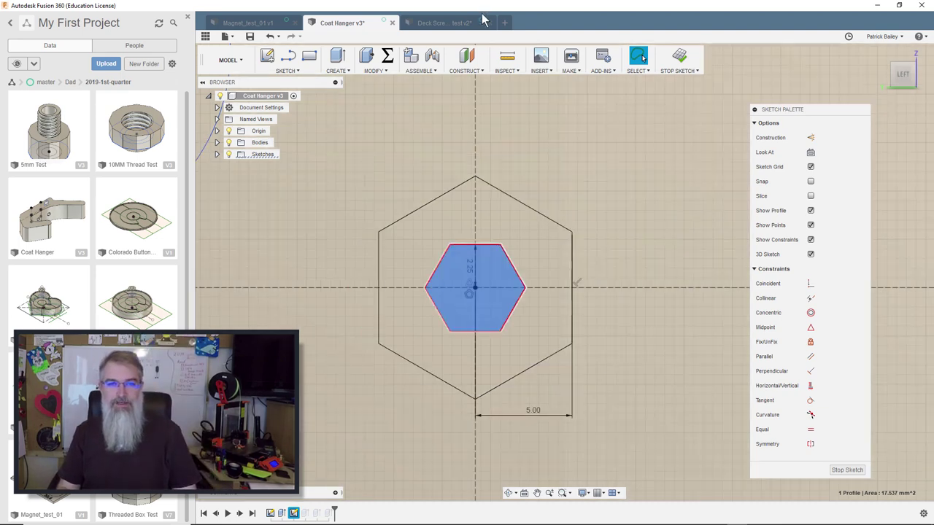
Step: Orbit and zoom the Deck Screw test v2 block to inspect hex pockets 7 to 10
click(467, 23)
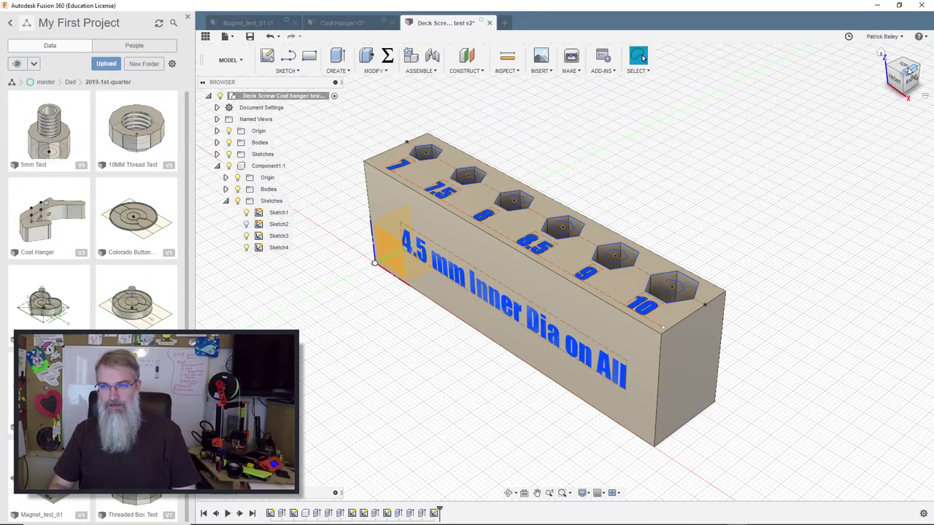
drag(911, 73, 894, 105)
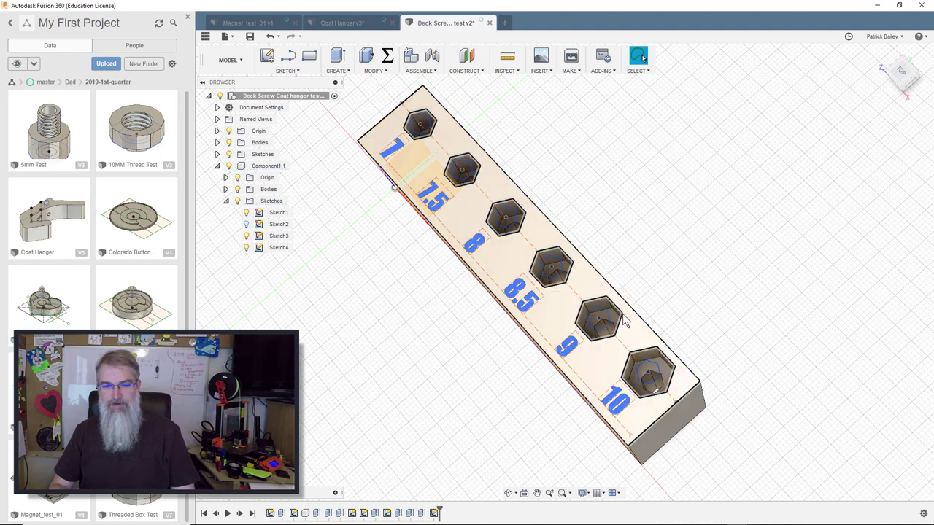
scroll(616, 317, up, 5)
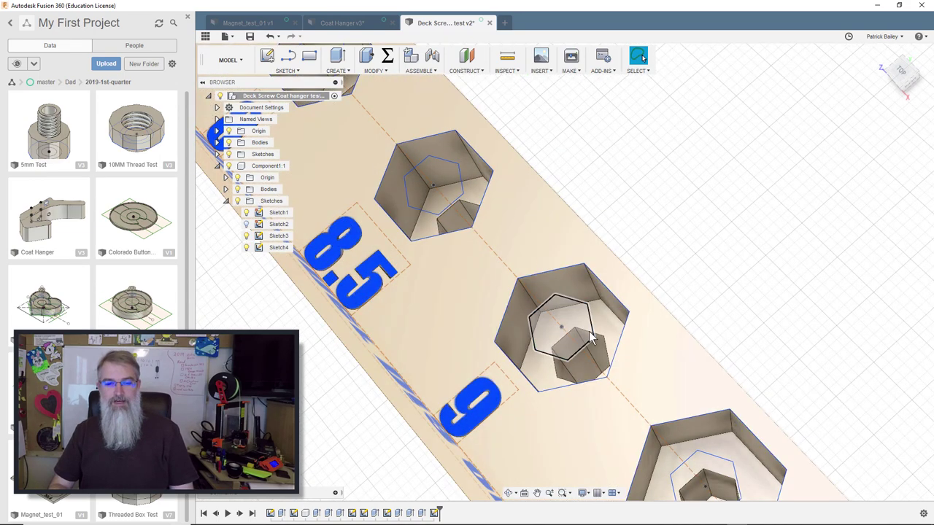
scroll(589, 331, down, 5)
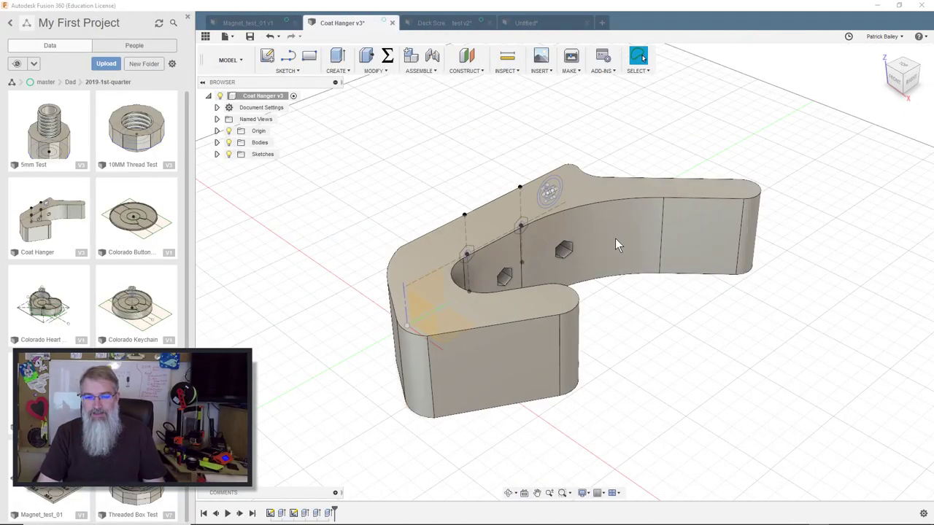
Step: Select the hanger's end face, check the Front and Left views, then return Home
click(667, 232)
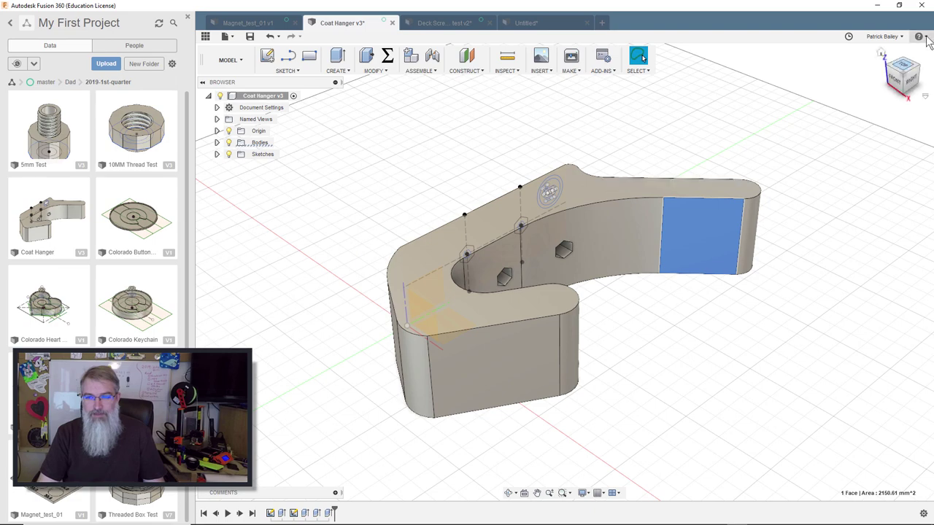
click(894, 80)
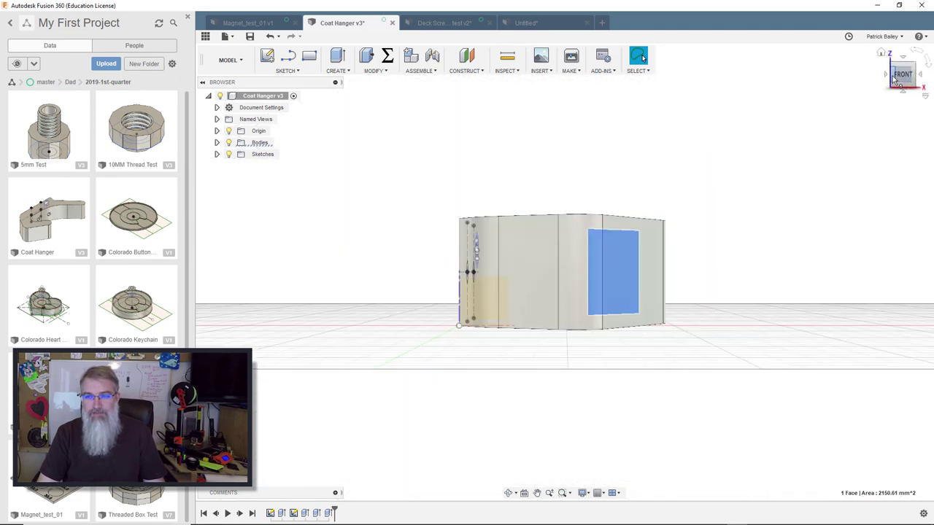
click(887, 76)
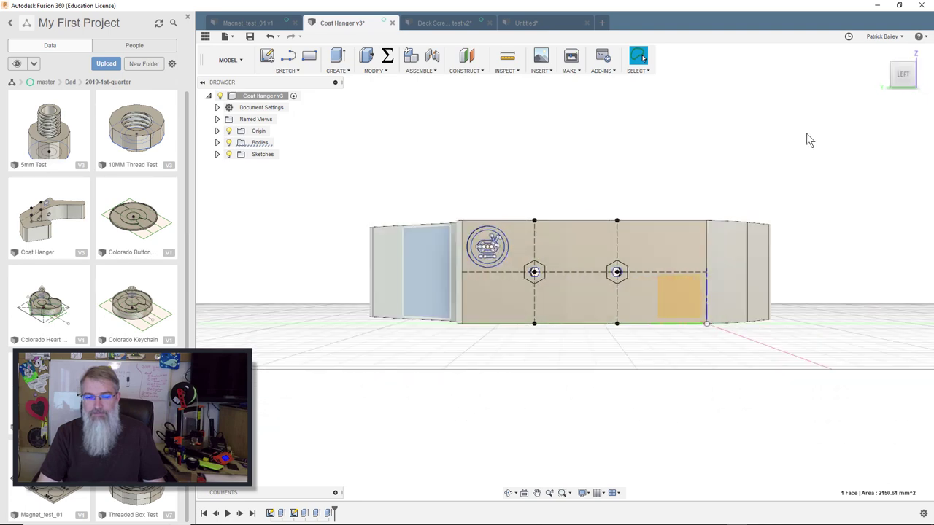
scroll(776, 168, up, 5)
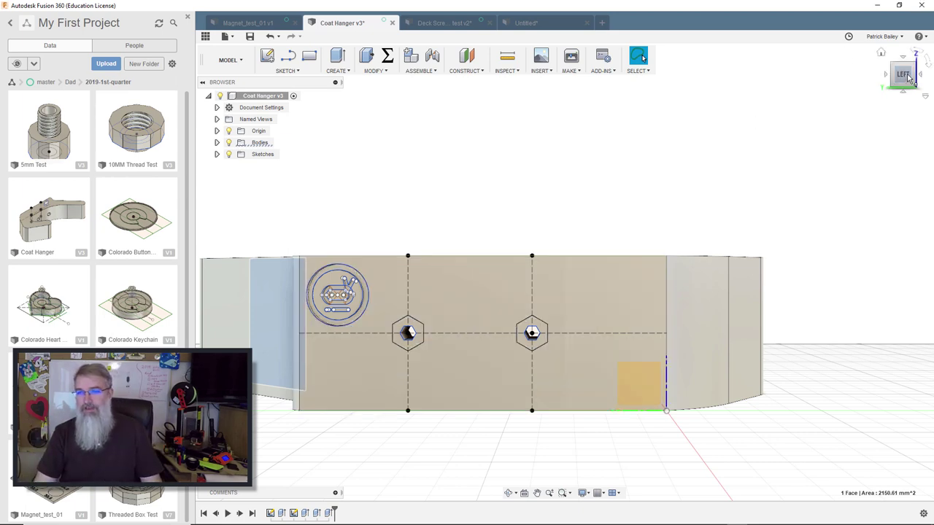
click(881, 52)
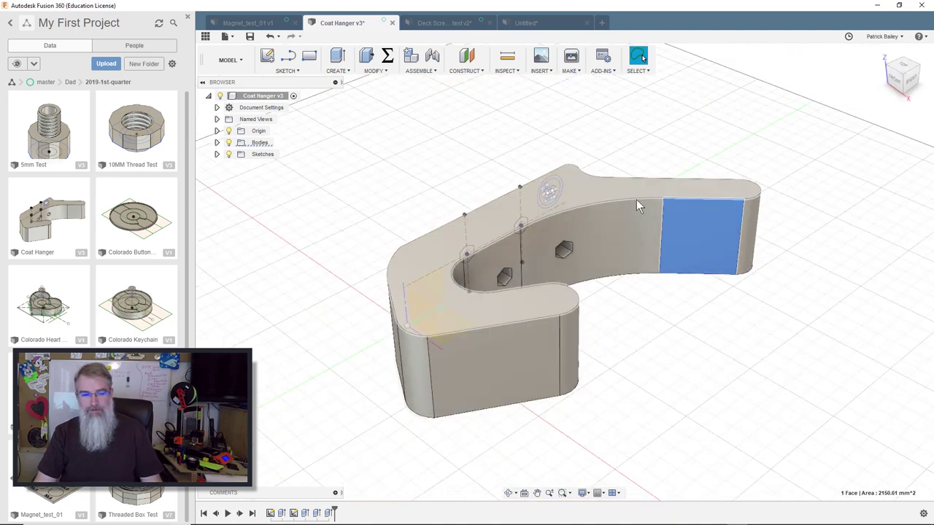
Step: Edit Sketch1, frame the hanger profile, and hide the project Data panel
right_click(271, 513)
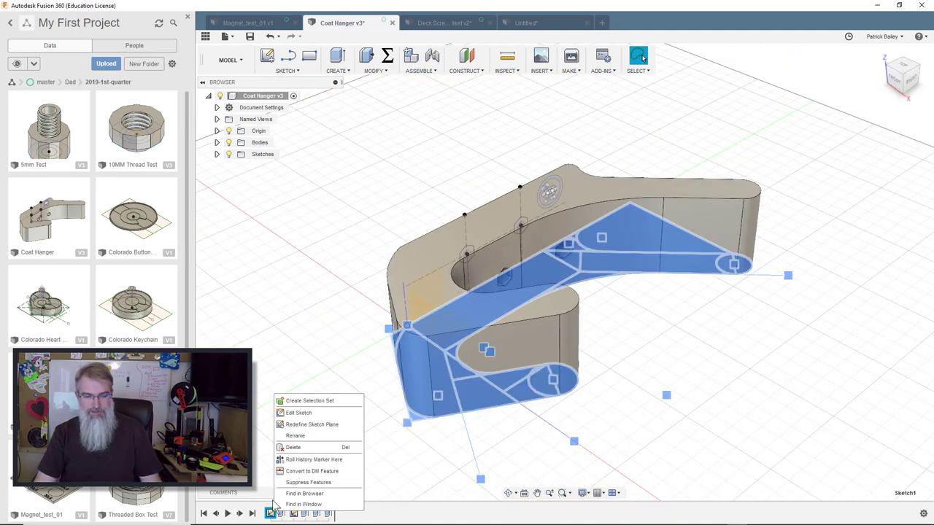
click(298, 412)
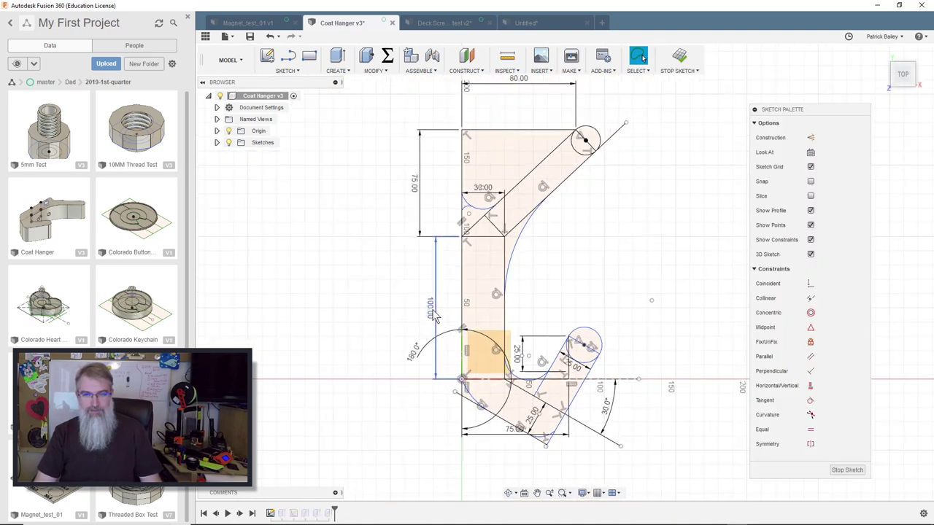
scroll(434, 315, up, 3)
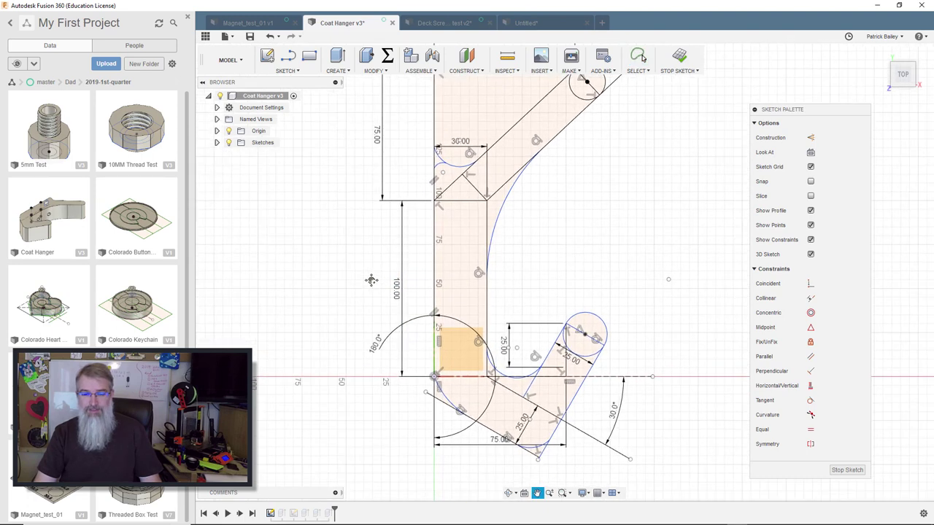
scroll(355, 297, up, 2)
scroll(356, 296, down, 2)
middle_drag(355, 297, 332, 312)
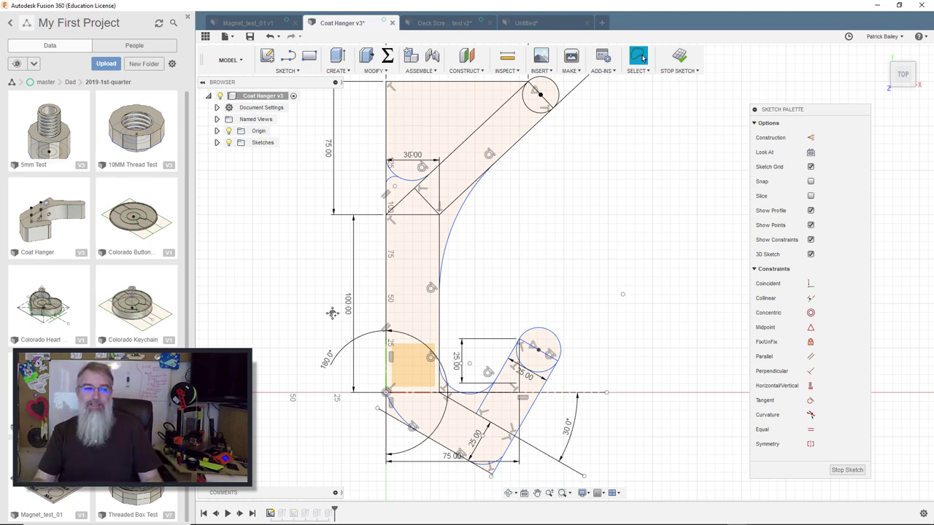
click(187, 18)
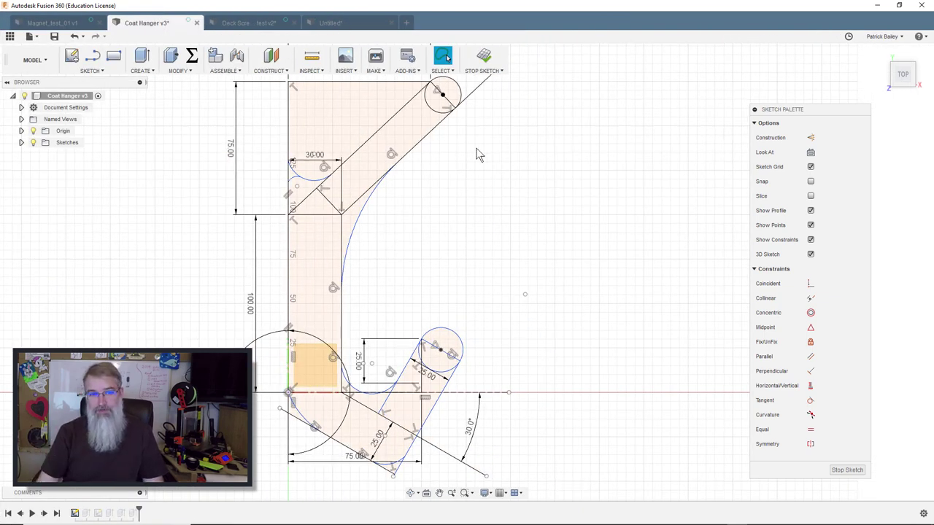
scroll(492, 168, down, 4)
Step: Start a new sketch on the XY plane of the Untitled design
click(326, 30)
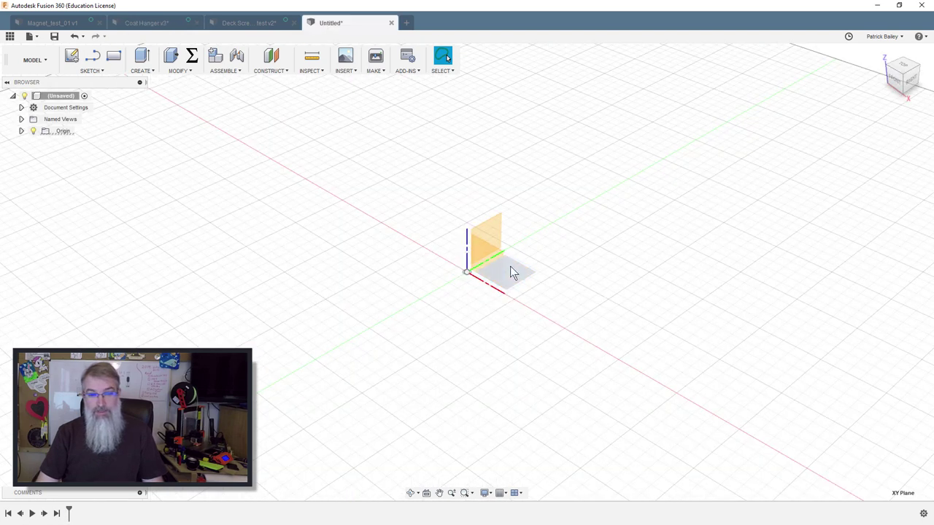
right_click(510, 272)
click(515, 321)
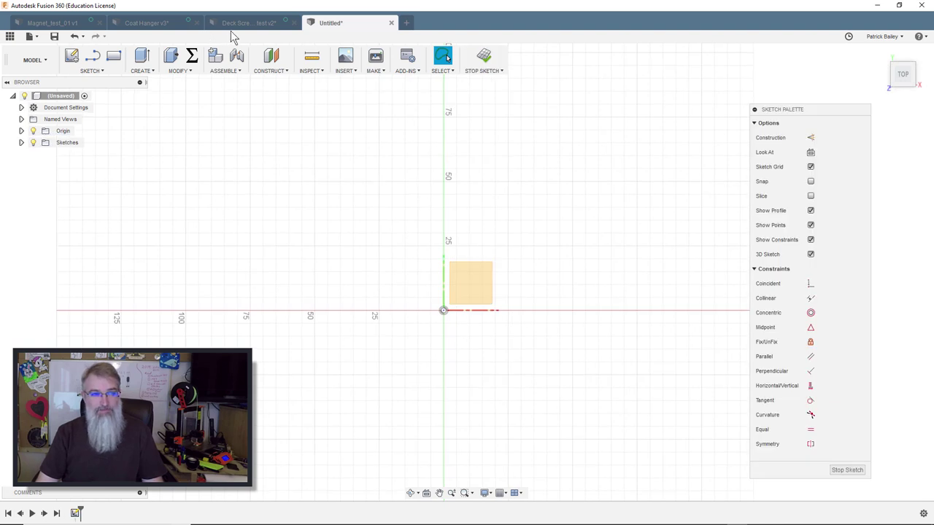
Step: Check the coat hanger profile's 75 mm bottom line and 30 mm width
click(173, 24)
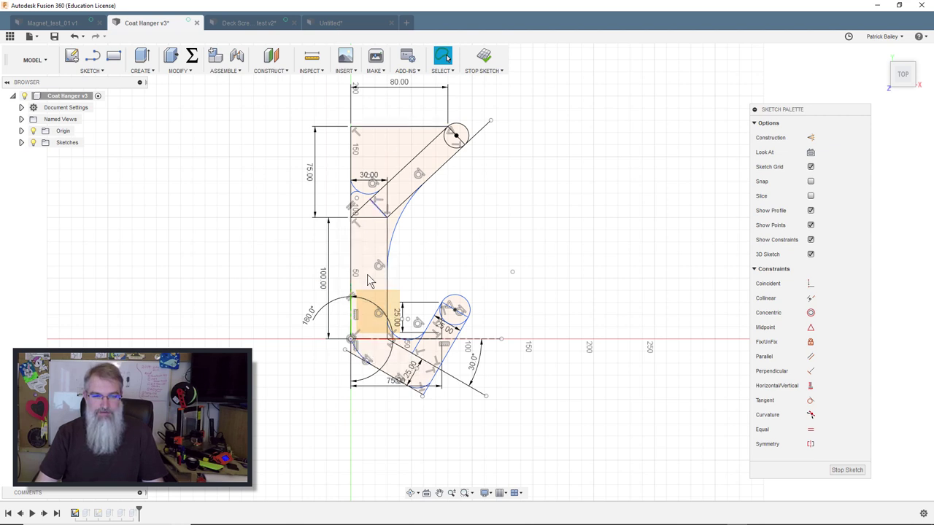
scroll(377, 334, up, 3)
click(370, 351)
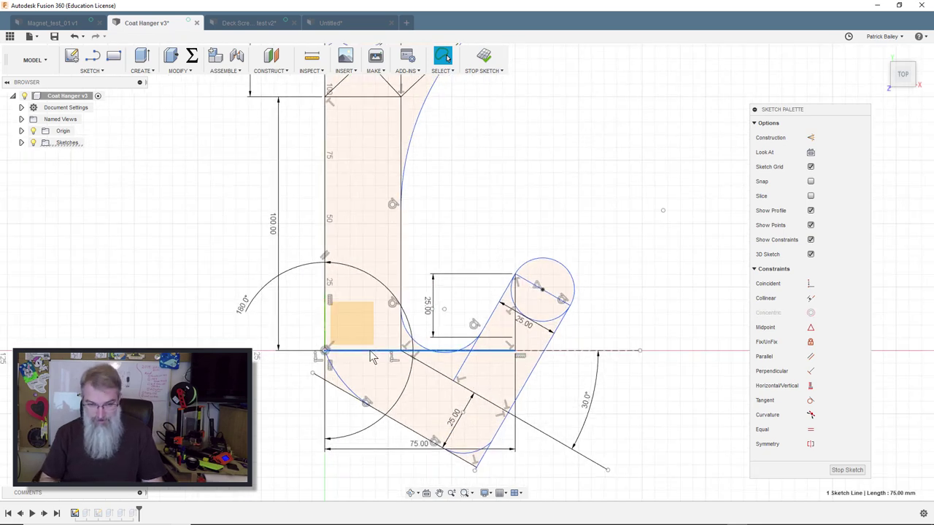
scroll(372, 358, down, 2)
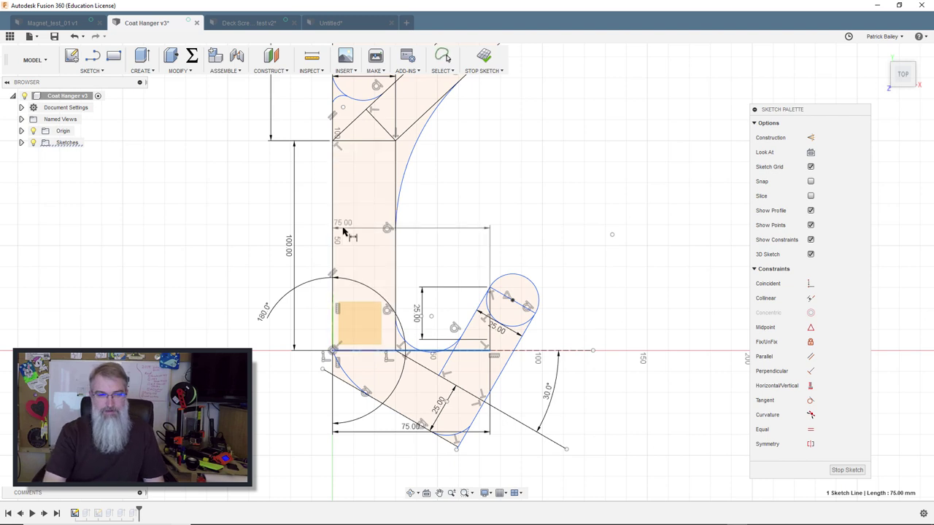
click(332, 232)
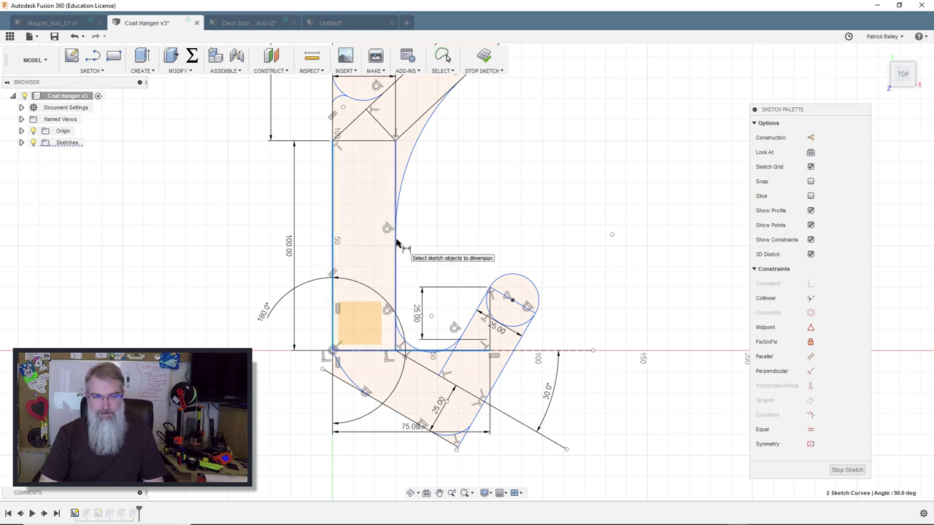
click(395, 247)
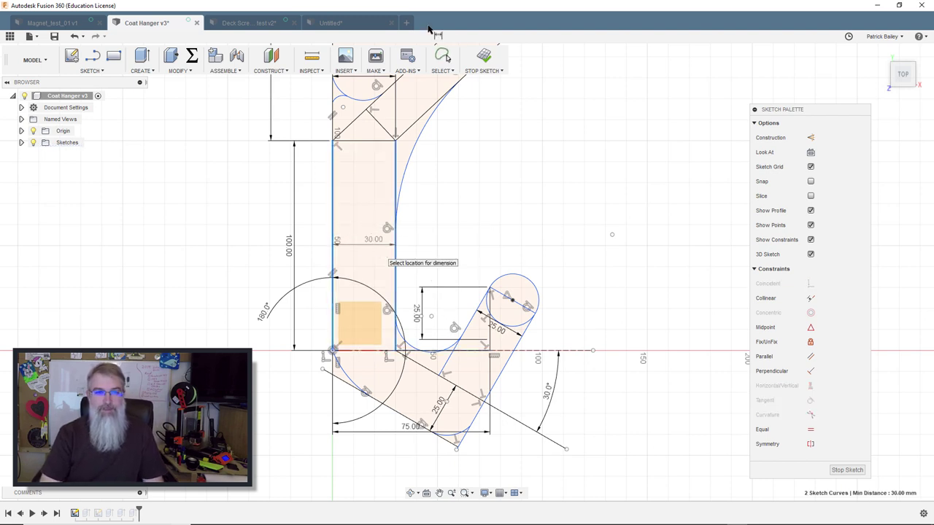
click(374, 22)
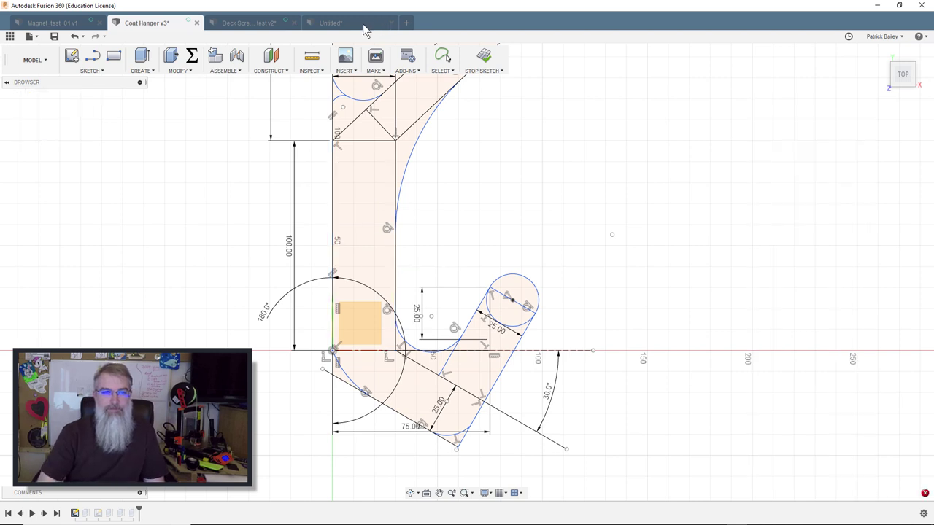
Step: Draw a 30 × 100 mm two-point rectangle from the origin
key(s)
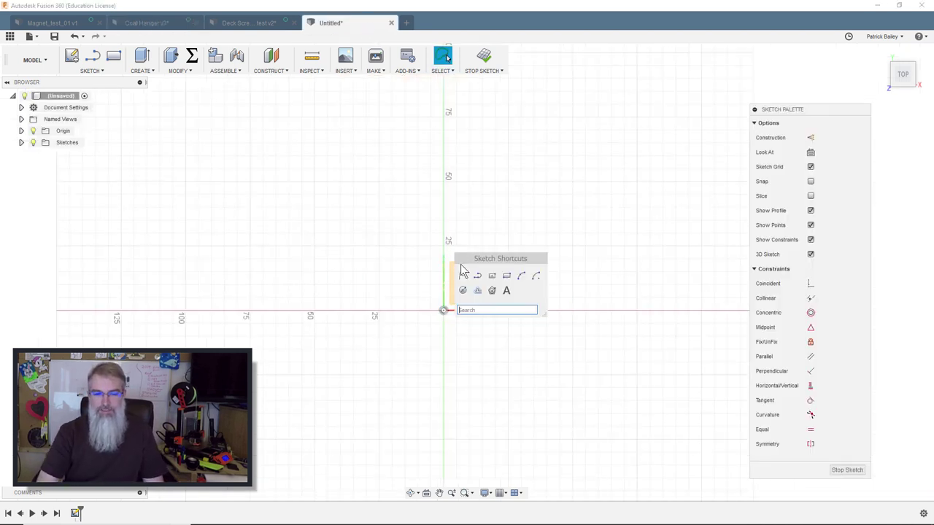
click(506, 276)
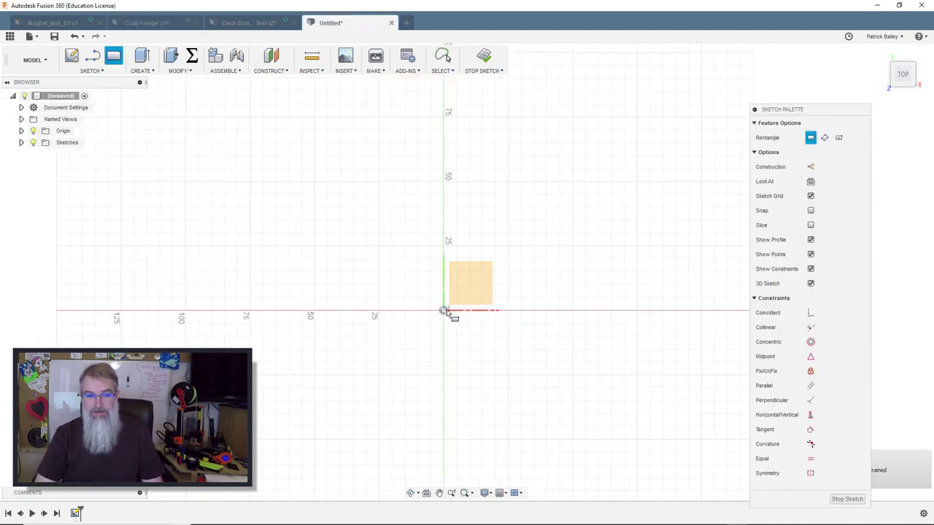
click(443, 311)
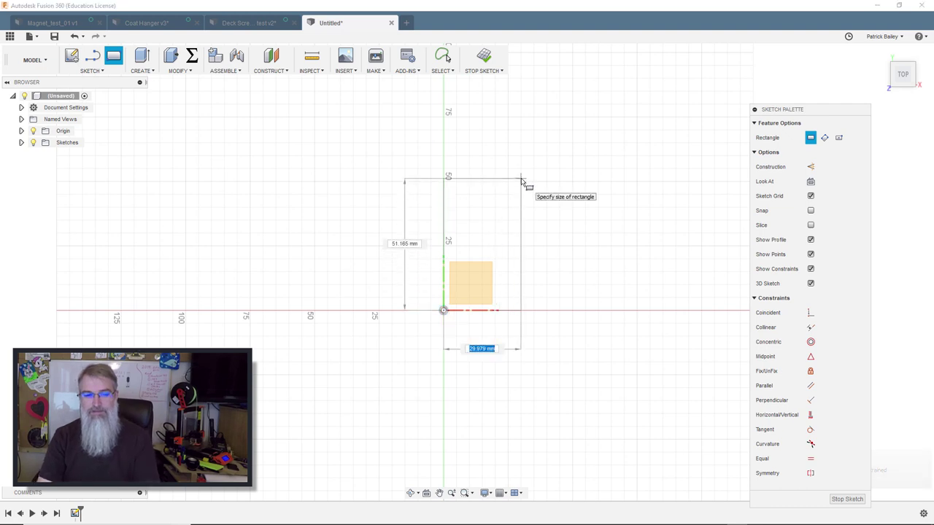
text(30)
key(Tab)
text(100)
key(Tab)
key(Return)
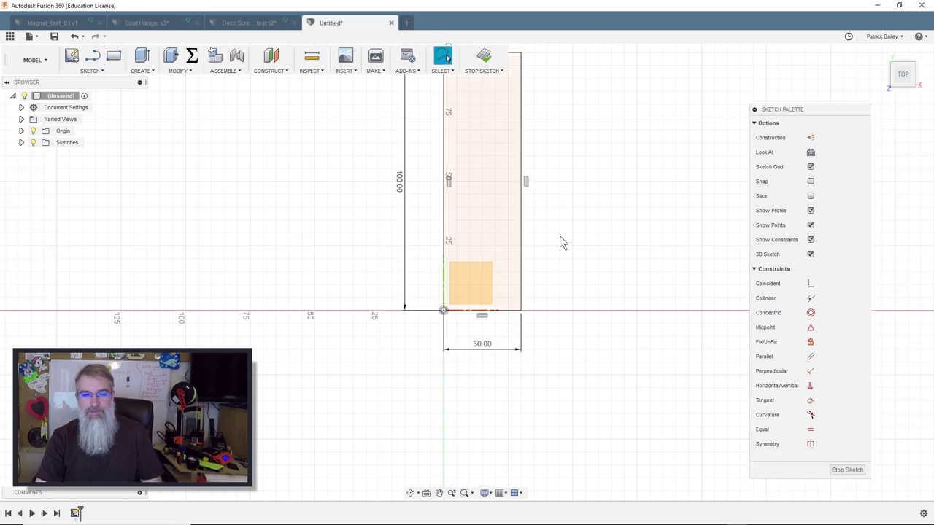
scroll(559, 235, down, 2)
scroll(564, 231, down, 2)
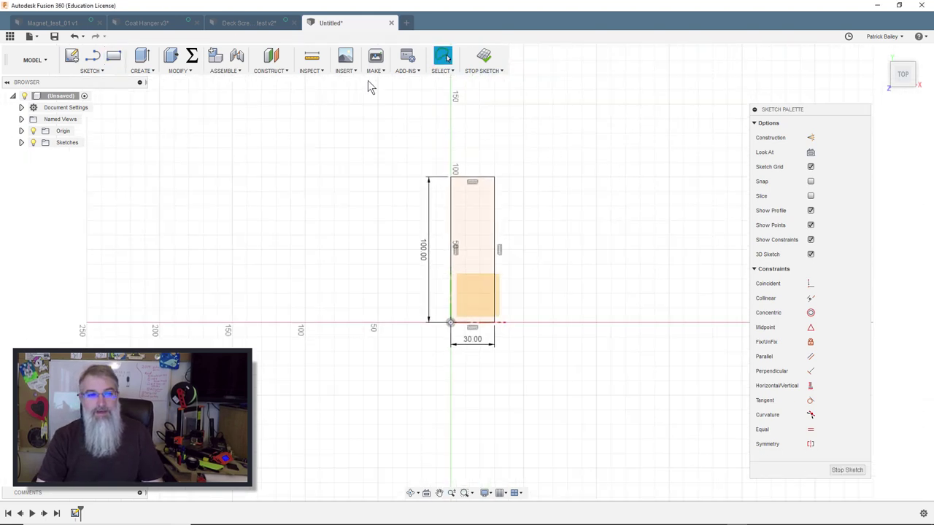
Step: Close the Deck Screw test v2 document without saving, returning to the Untitled sketch
click(252, 24)
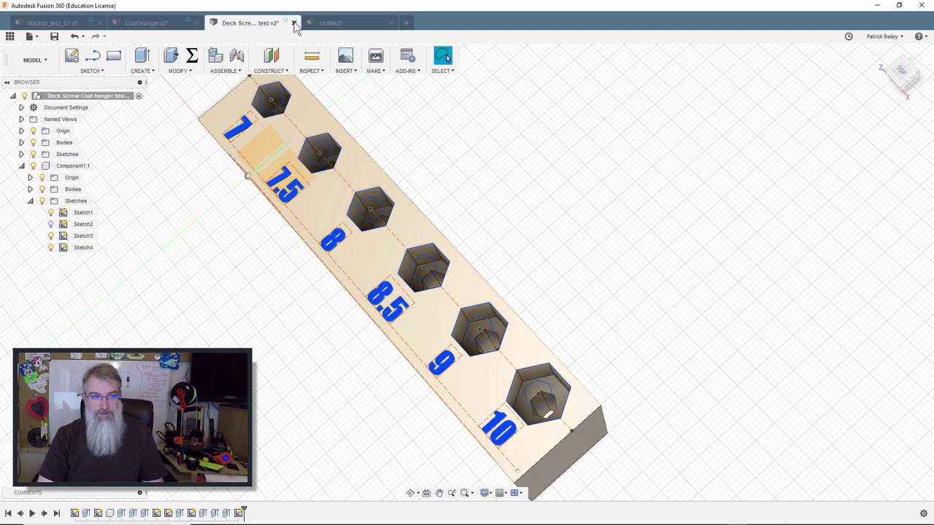
click(294, 23)
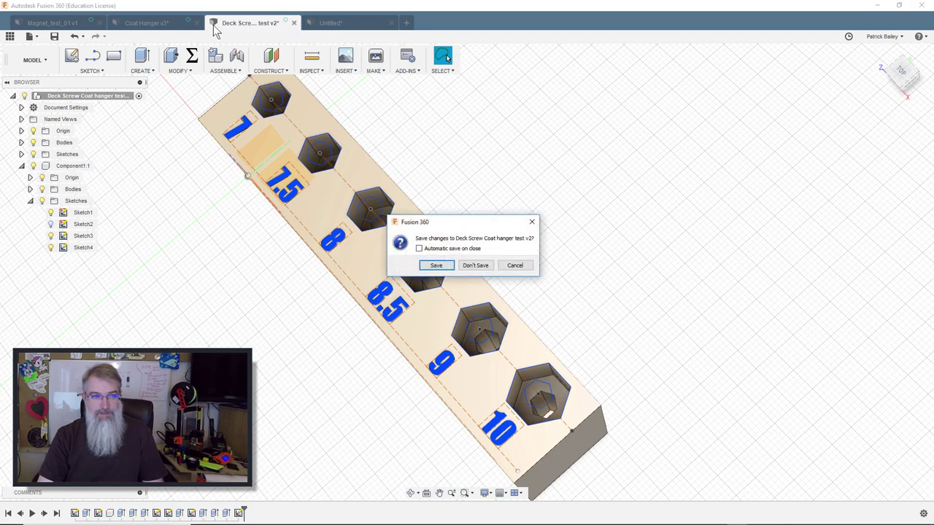
click(472, 265)
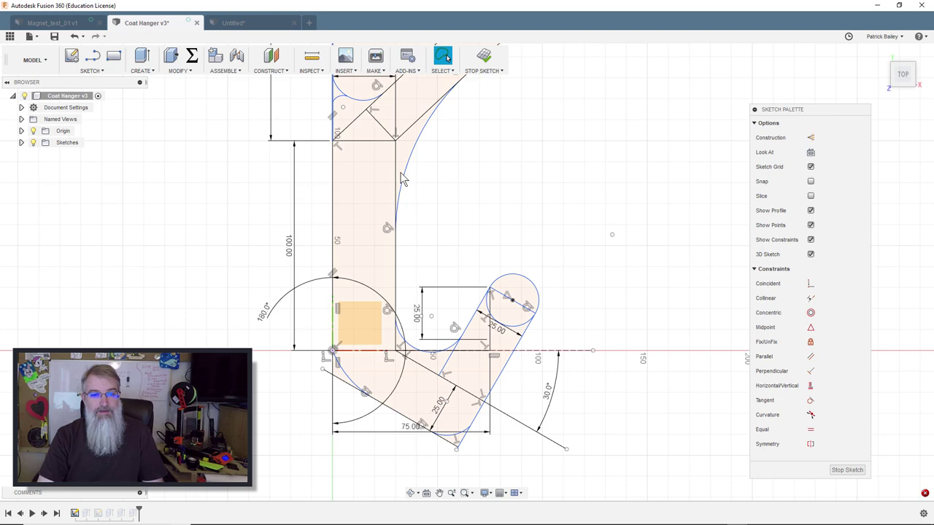
mouse_move(412, 204)
mouse_down()
mouse_move(425, 214)
mouse_move(404, 130)
mouse_up()
key(Escape)
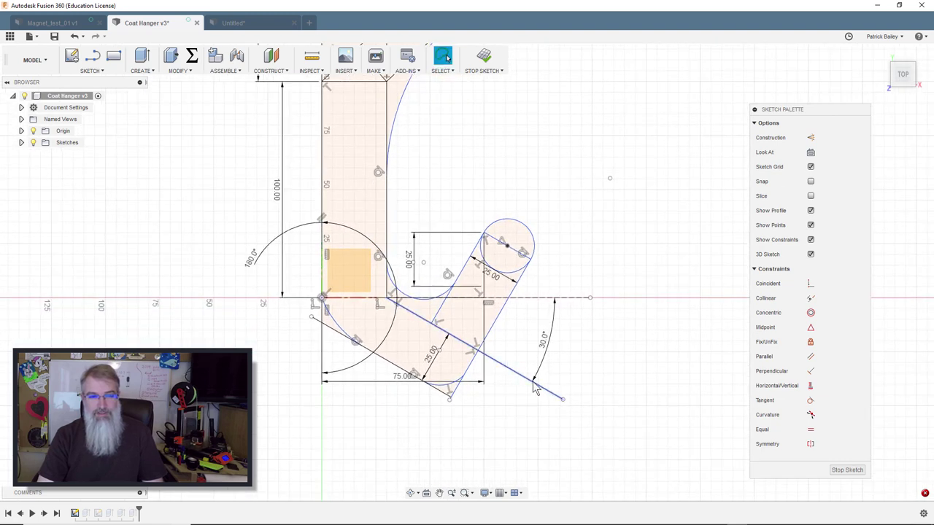
click(244, 24)
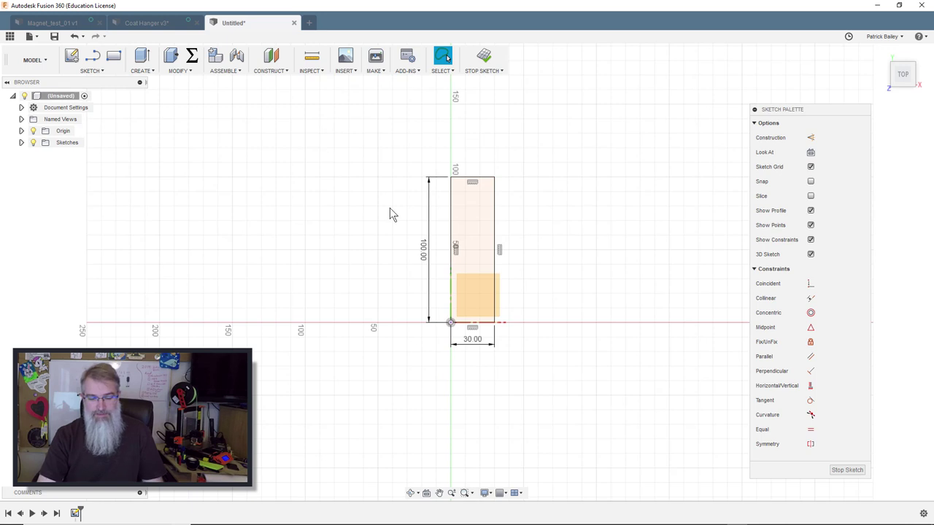
Step: Draw a line from the rectangle's bottom-right corner sloping 30° below horizontal
key(s)
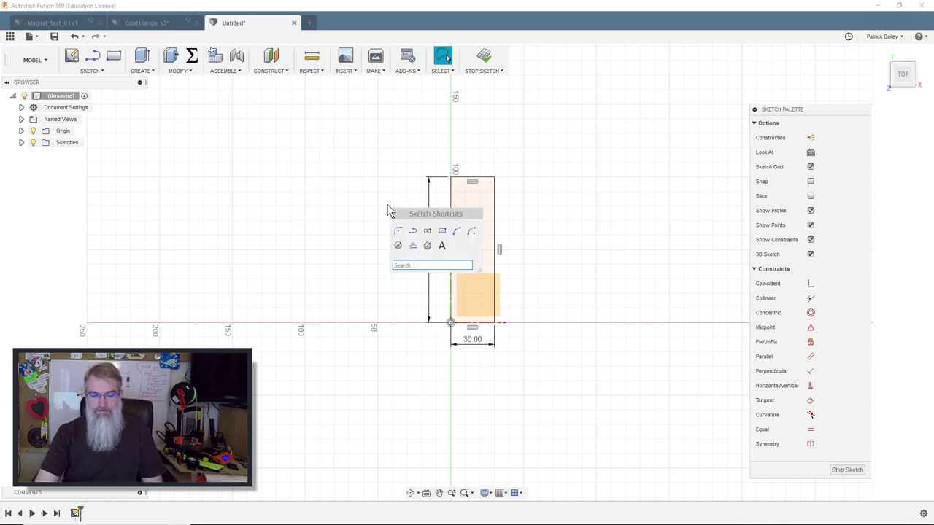
key(l)
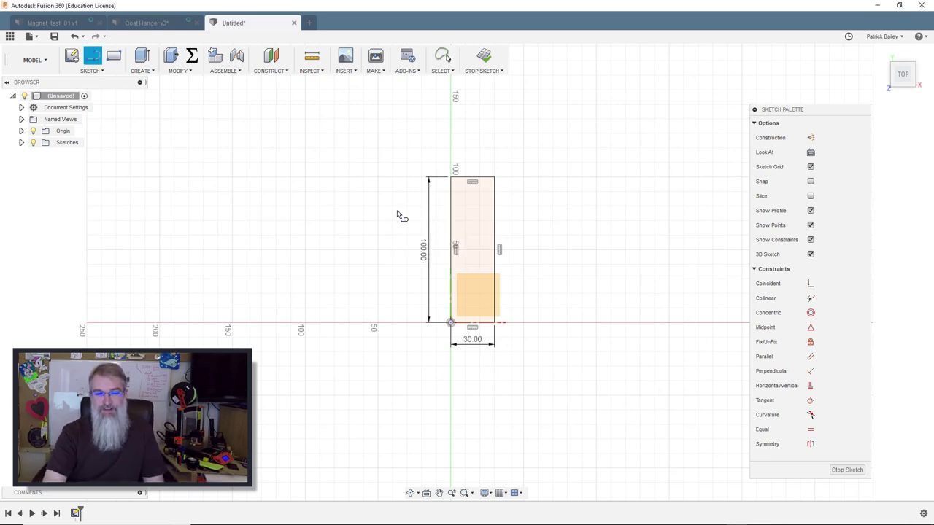
click(495, 323)
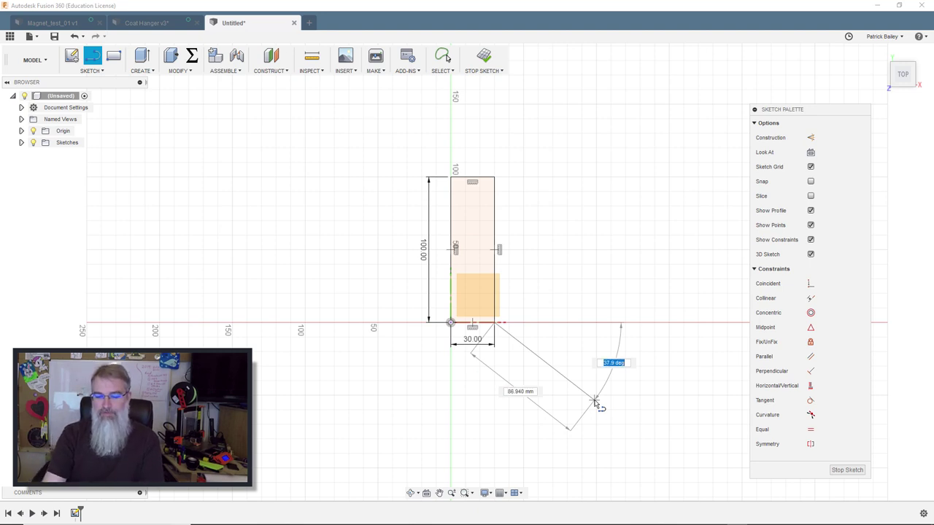
text(30)
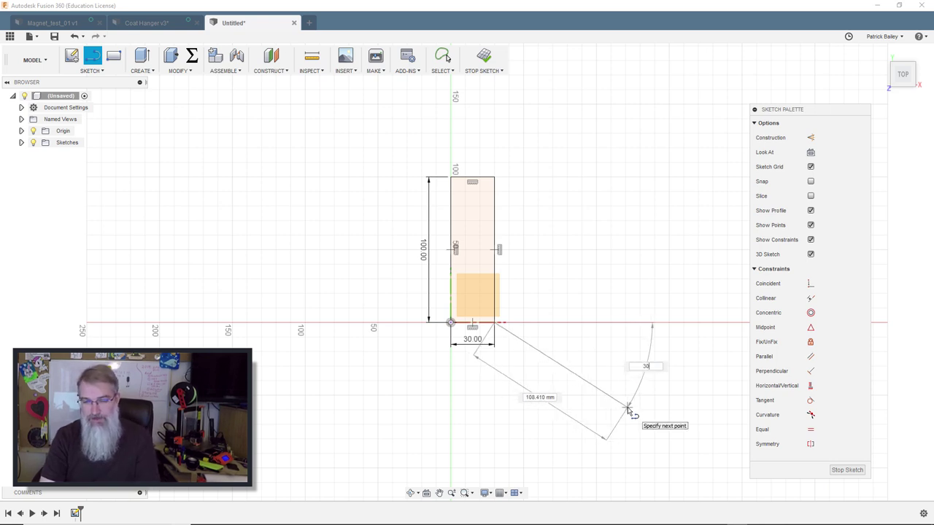
key(Tab)
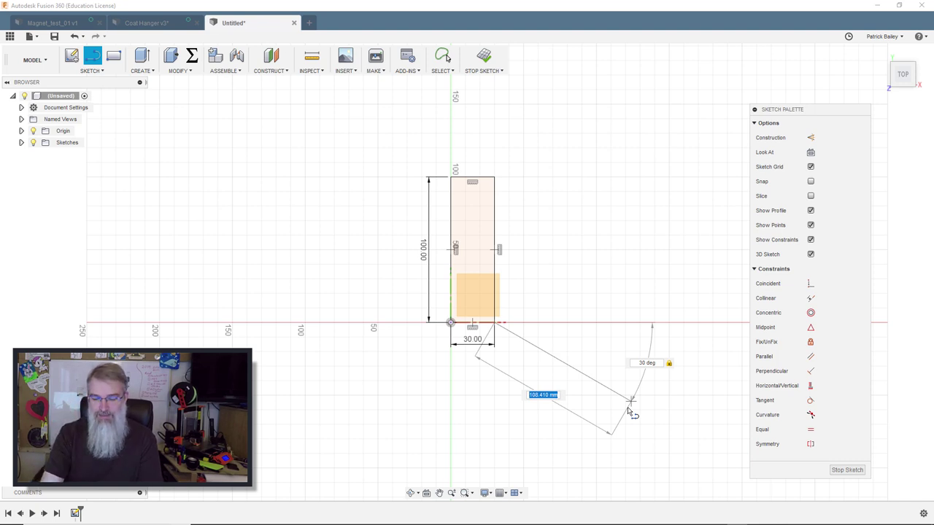
key(Tab)
key(Return)
key(Escape)
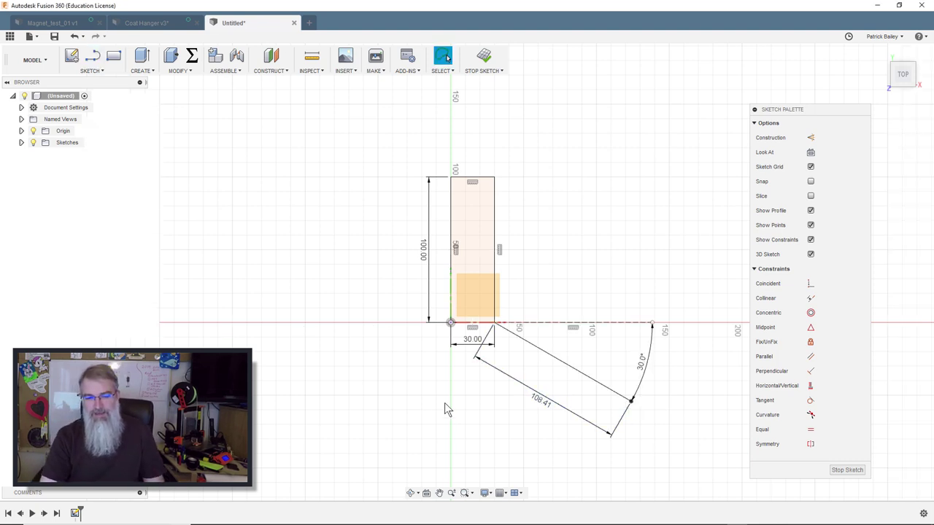
scroll(493, 401, up, 3)
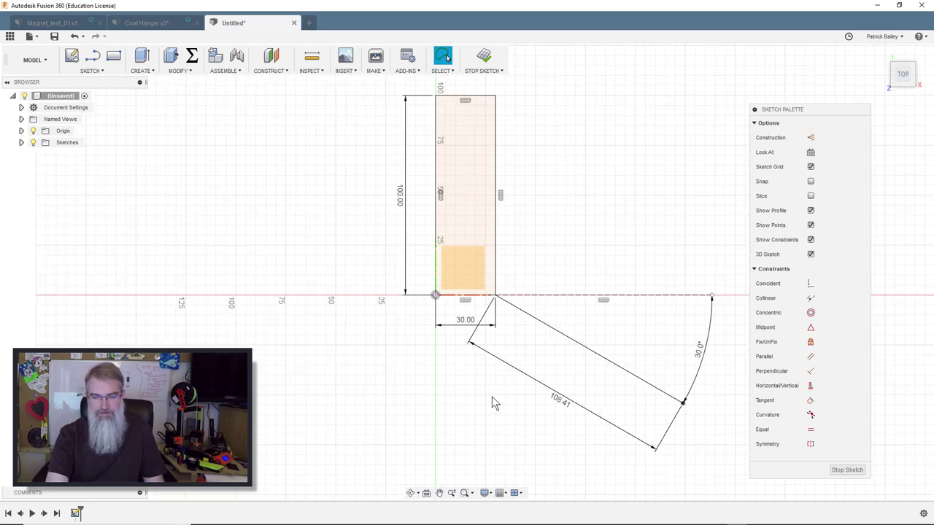
key(l)
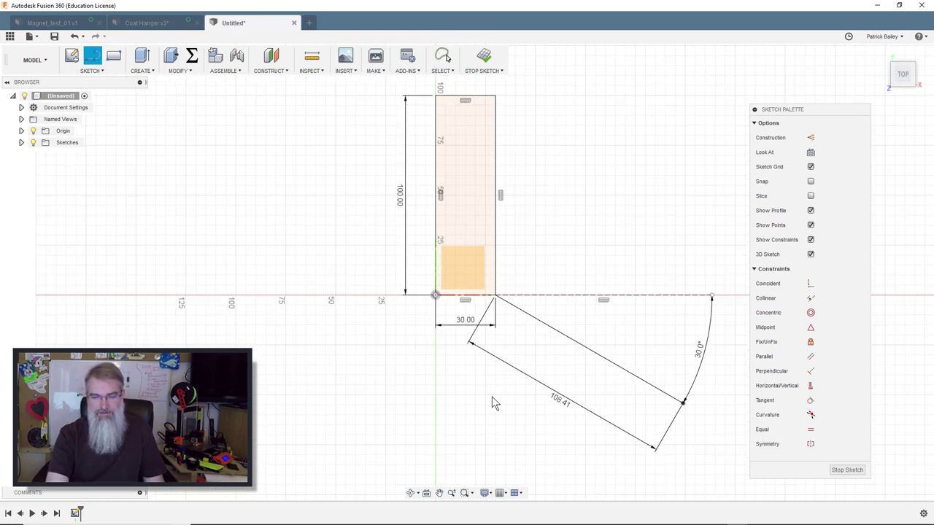
Step: Add a short line off the slanted line, dimension it 30 mm, and snap it to the vertical axis
click(589, 351)
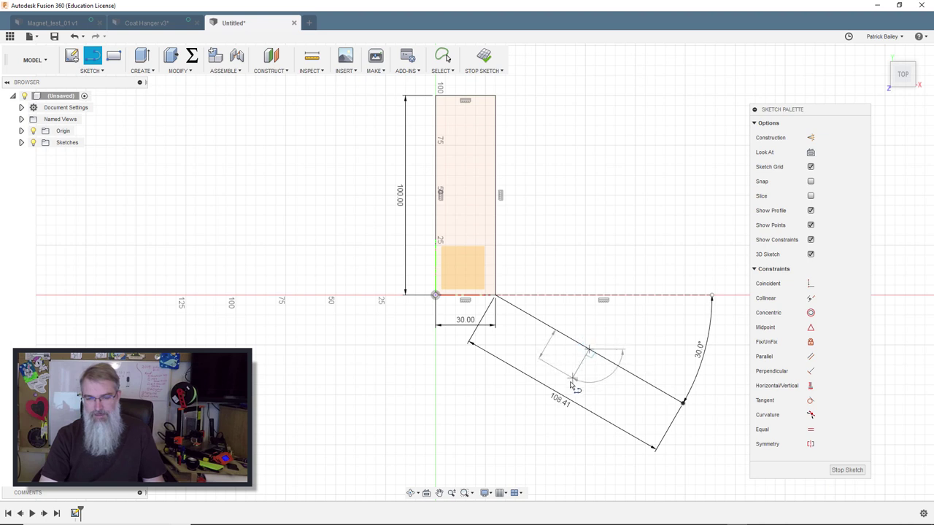
click(544, 431)
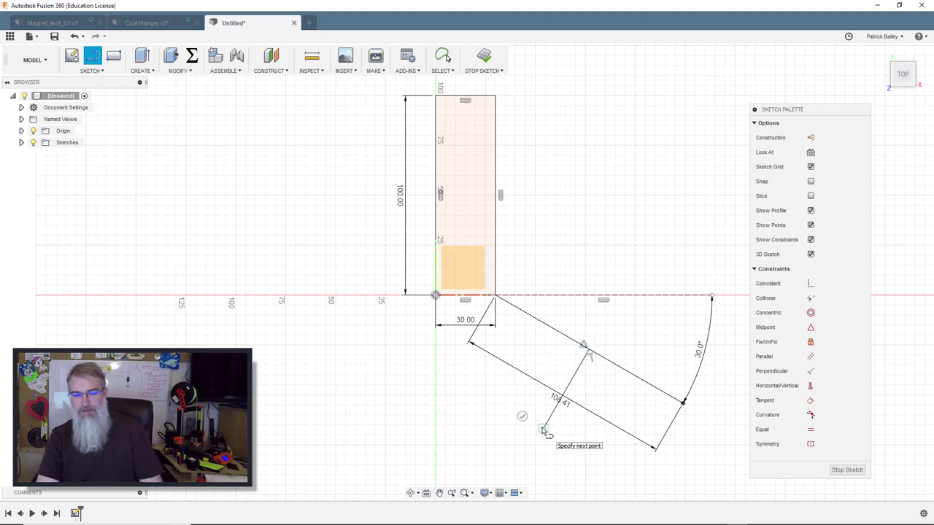
key(Escape)
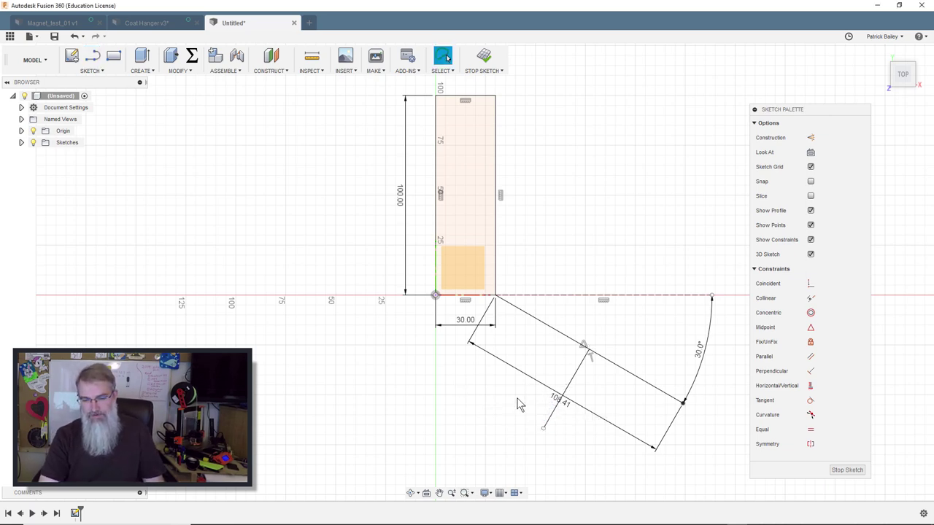
click(589, 350)
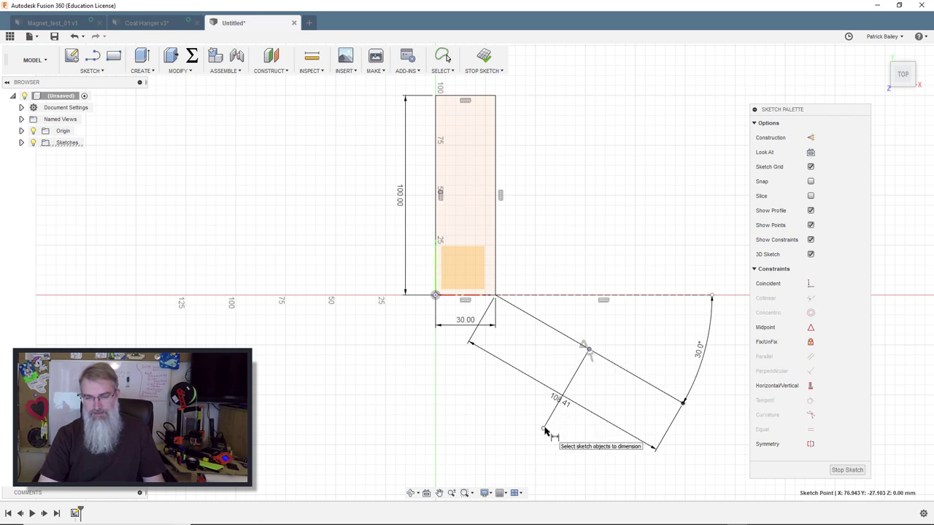
shift+click(544, 429)
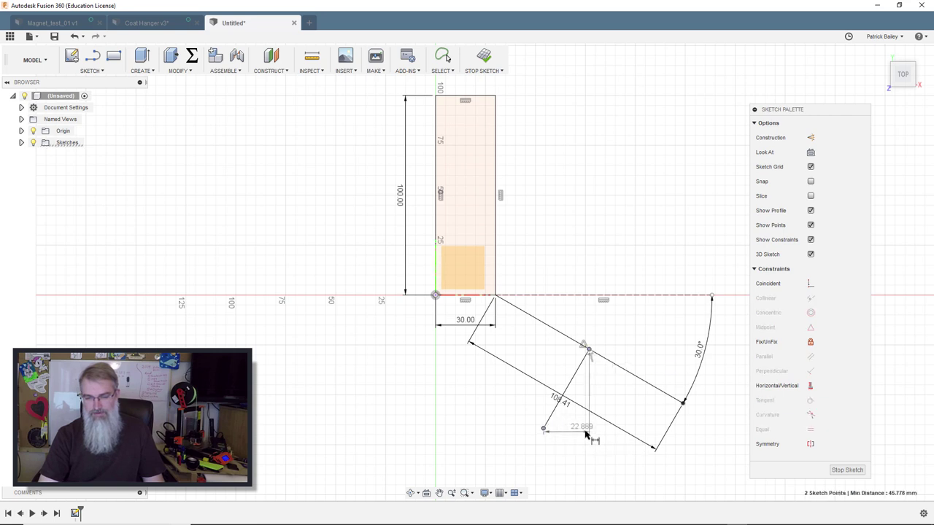
click(555, 387)
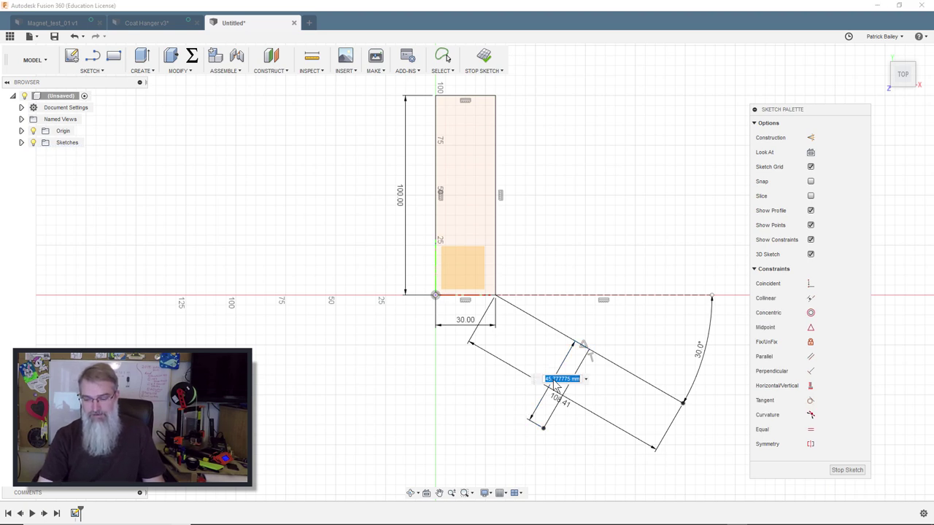
key(Return)
drag(600, 417, 558, 475)
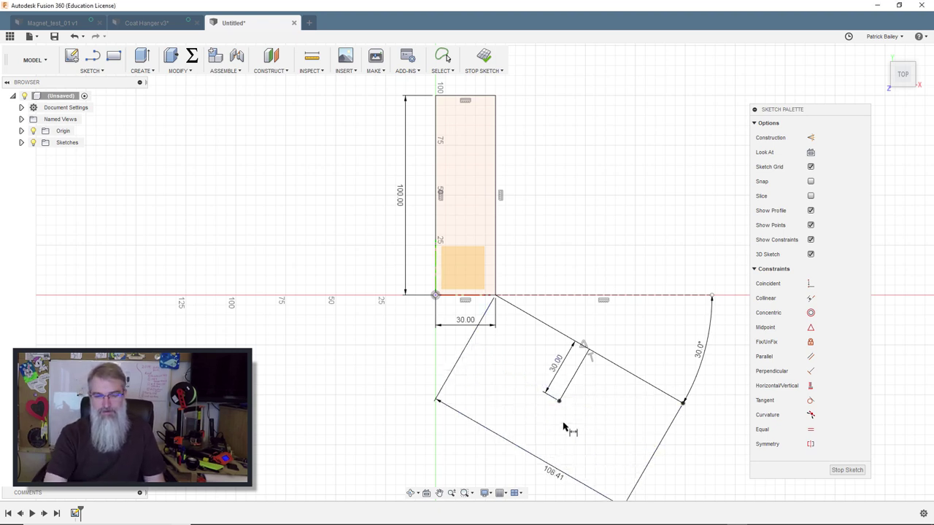
Step: Draw a line from the 30 mm line's end back toward the origin
key(l)
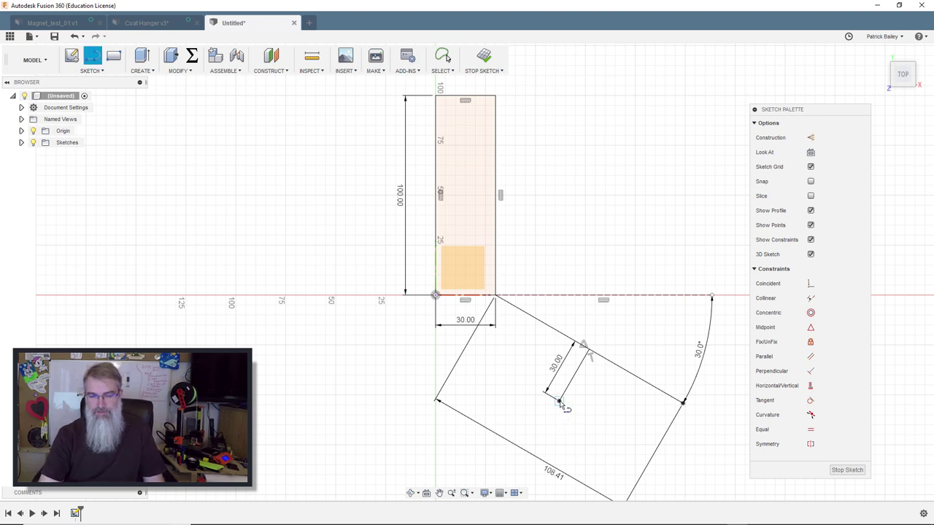
click(559, 401)
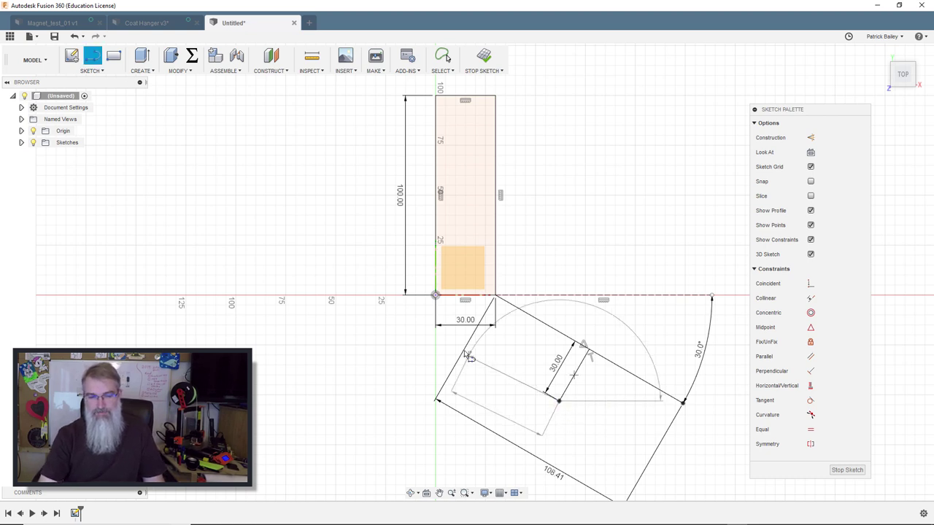
click(416, 319)
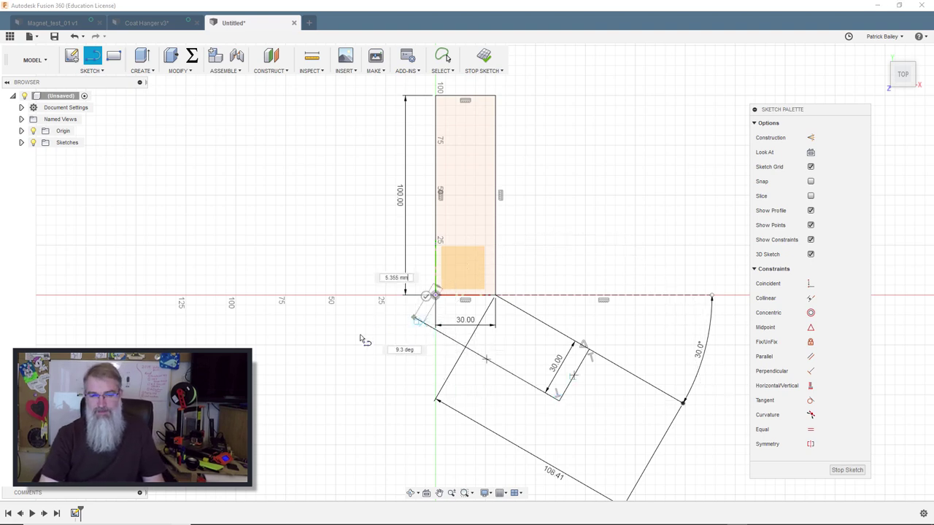
key(Escape)
Step: Draw a long 60° slanted line starting on the sloping line
key(l)
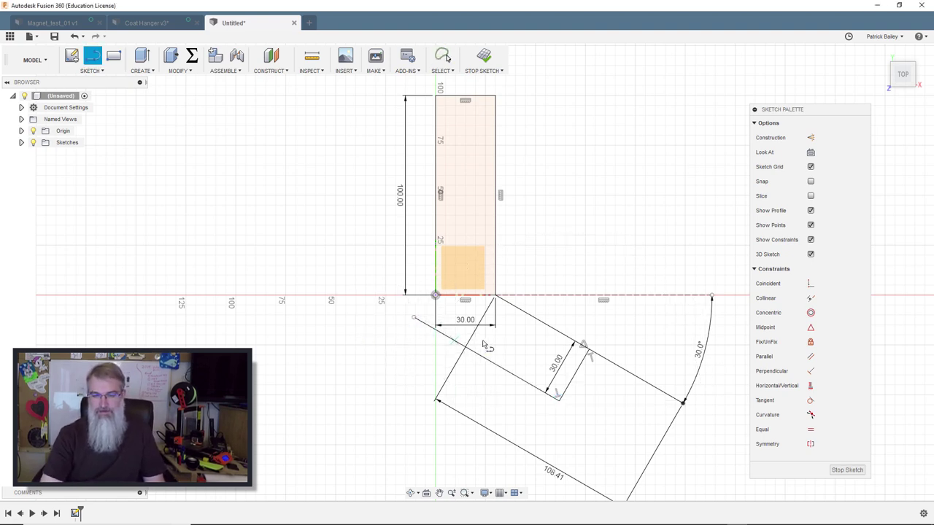
click(589, 347)
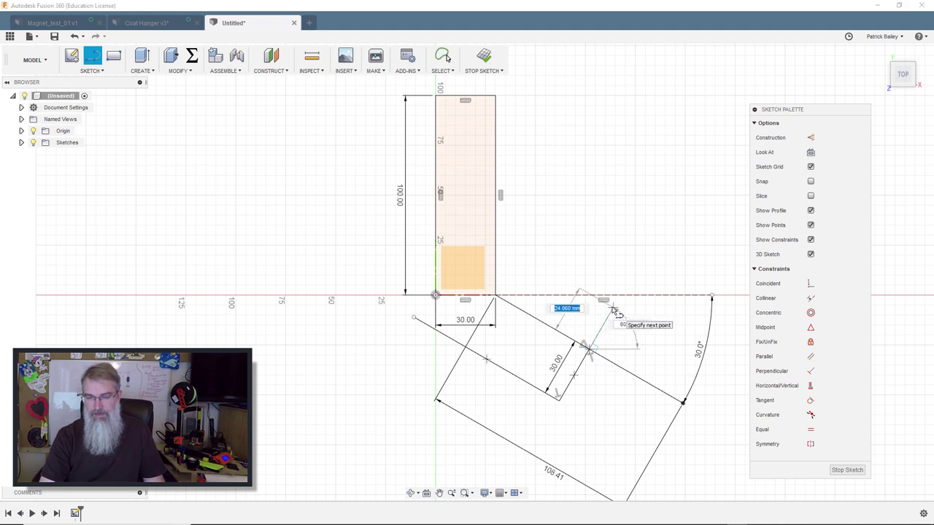
click(657, 233)
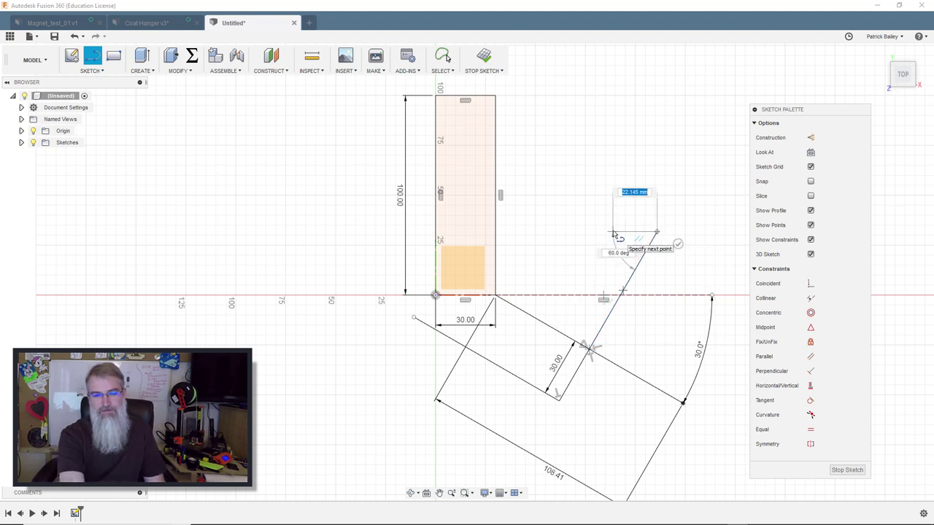
key(Escape)
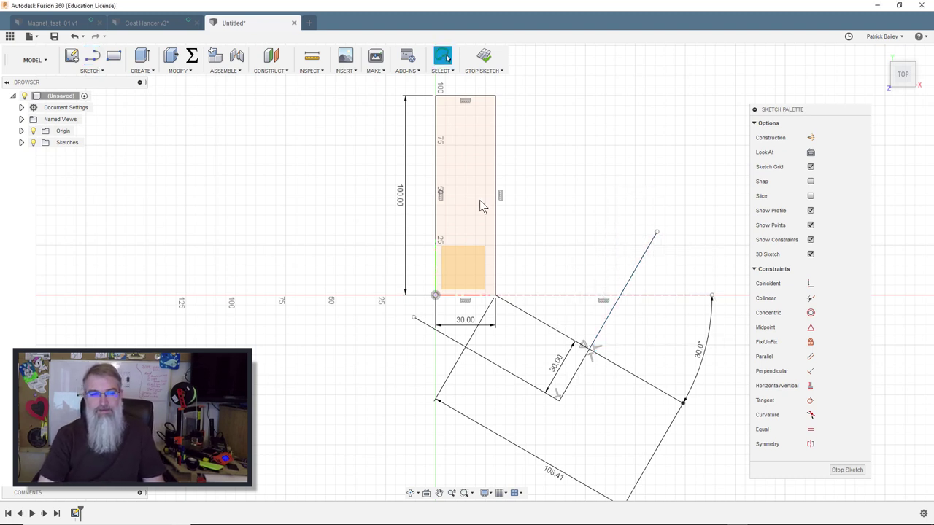
click(153, 23)
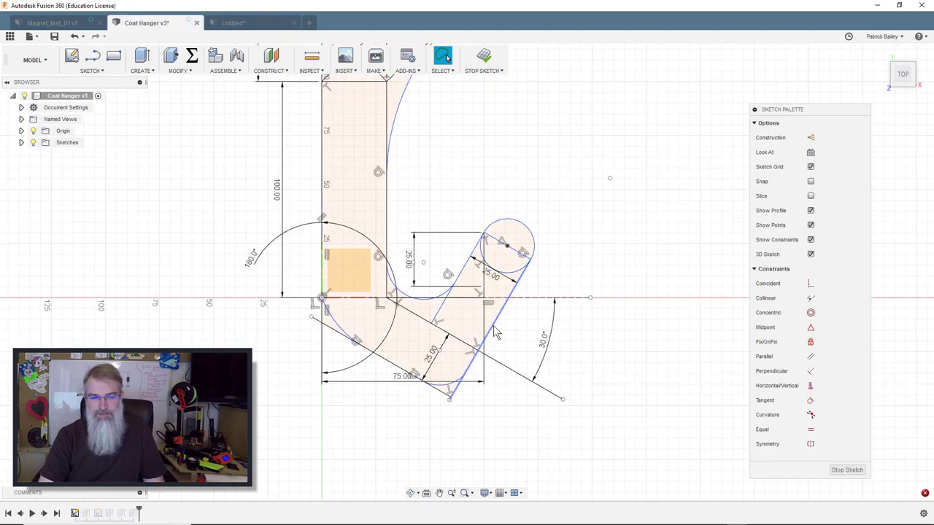
Step: Dimension the coat hanger's angled arm from circle end to bottom point: 75.134 mm
key(d)
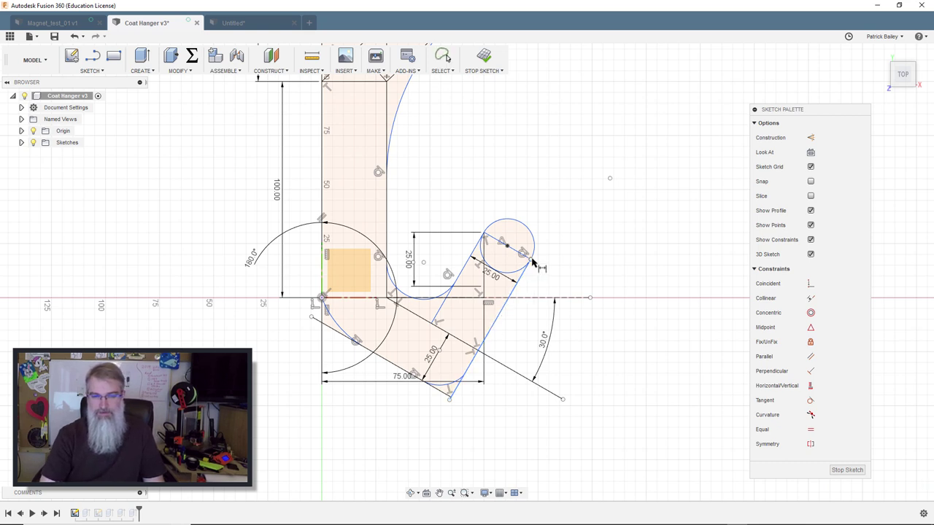
click(530, 259)
click(450, 400)
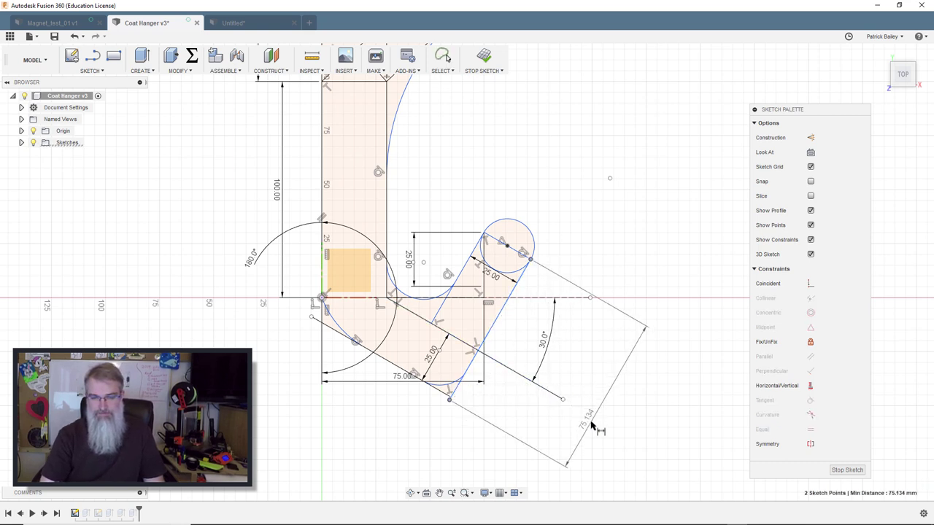
click(592, 426)
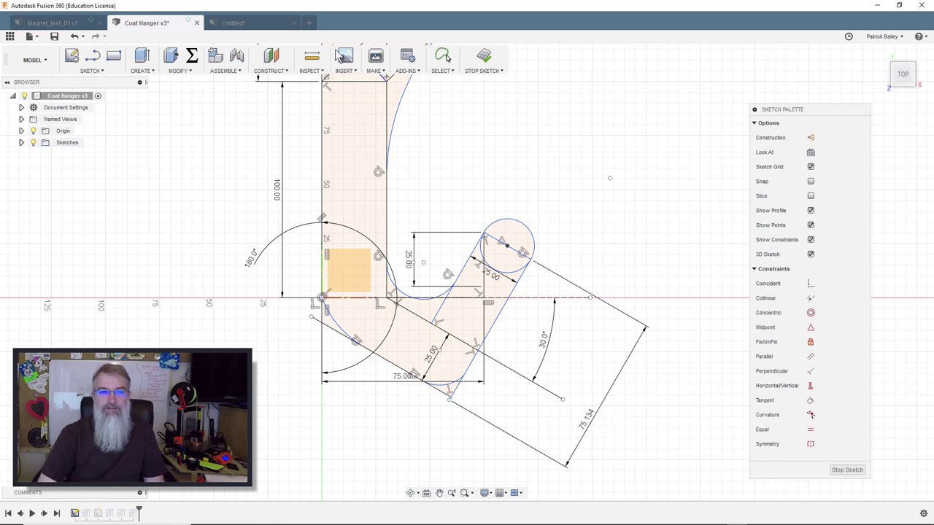
click(276, 24)
scroll(558, 308, down, 2)
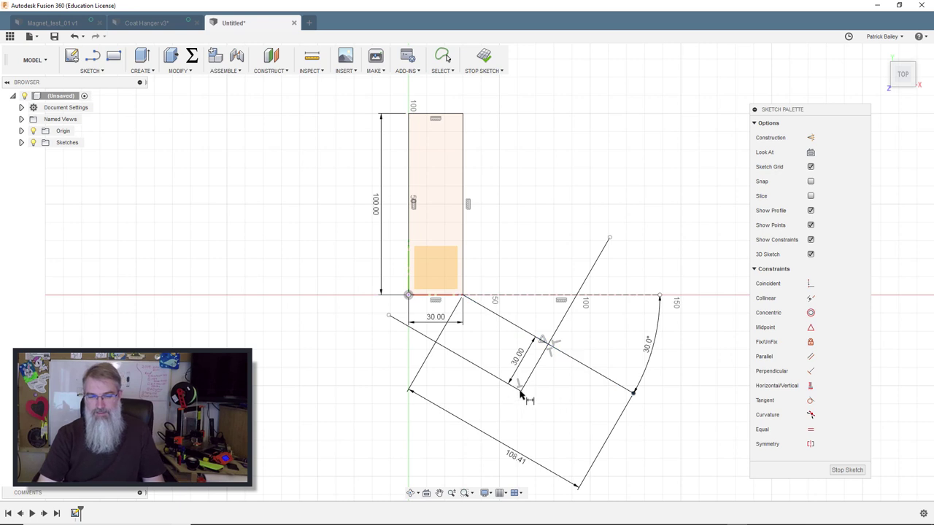
Step: Dimension the slanted line 75 mm from its parallel edge
click(520, 390)
click(609, 238)
click(600, 347)
text(75)
key(Return)
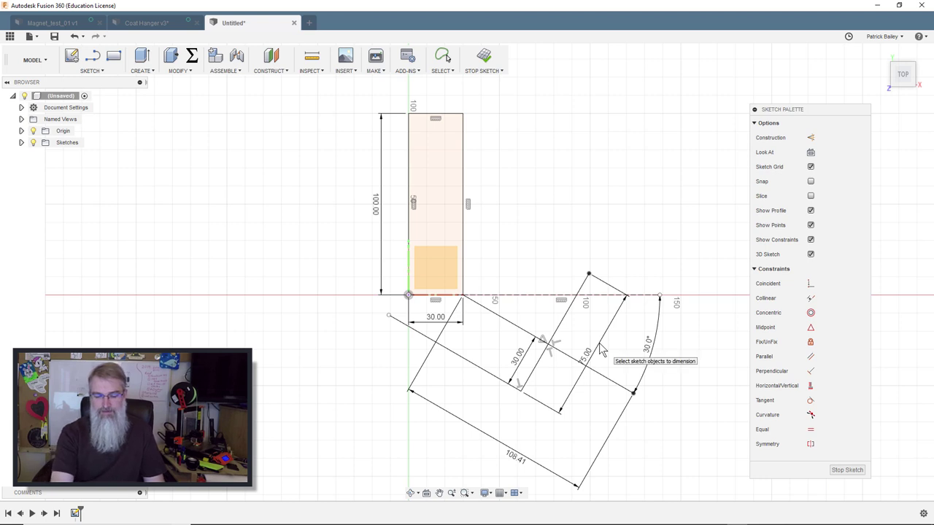
Step: Draw a 25 mm segment at 150° from the upper endpoint to close the arm outline
key(l)
click(588, 275)
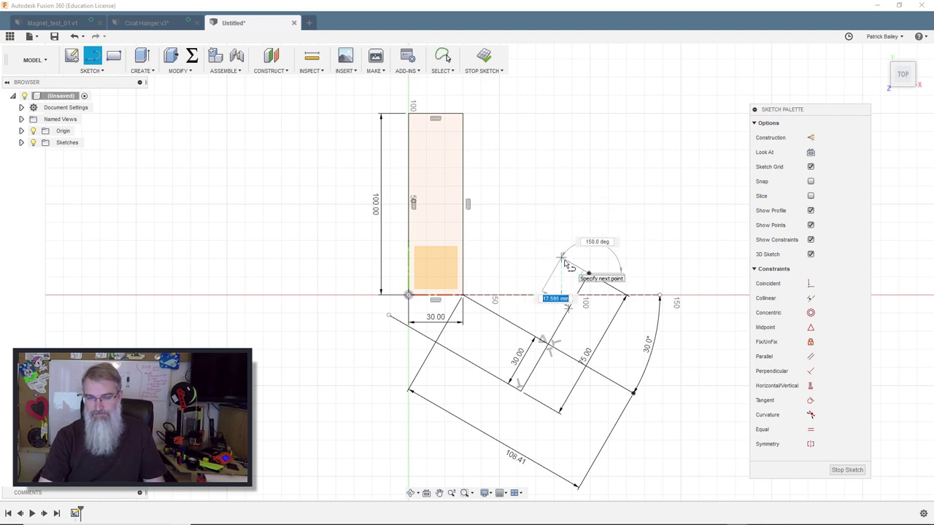
text(25)
key(Tab)
key(Tab)
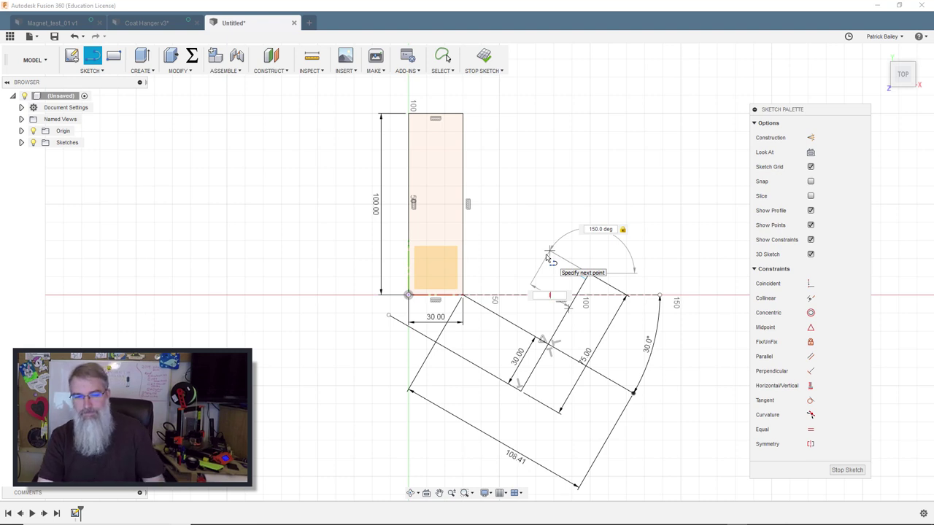
click(548, 260)
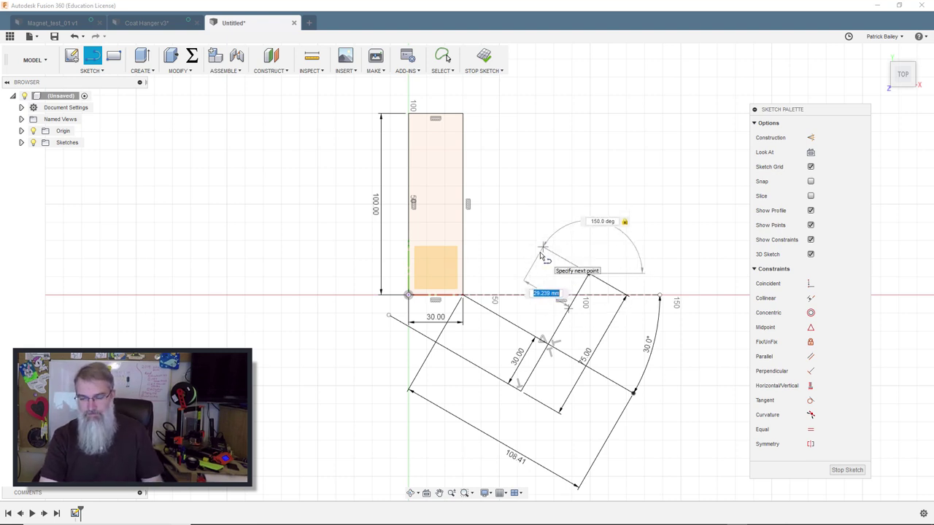
text(25)
key(Tab)
key(Return)
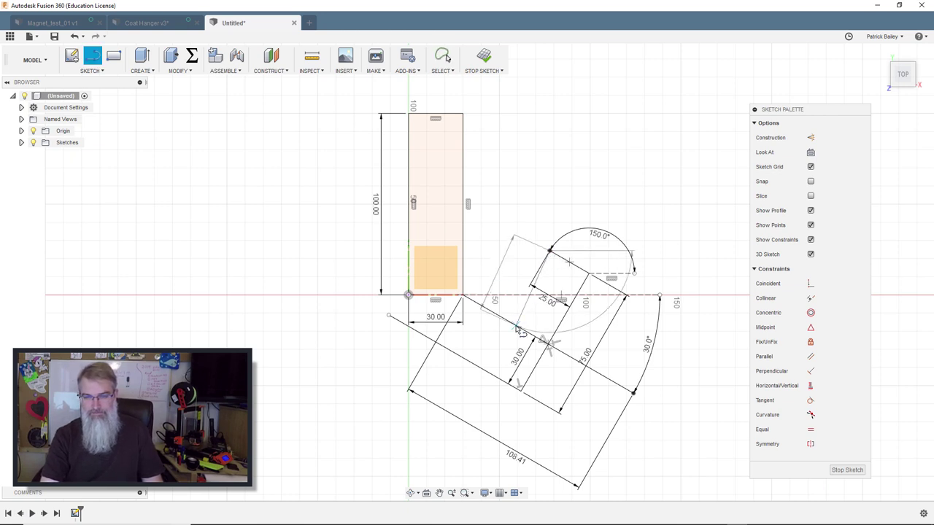
click(511, 321)
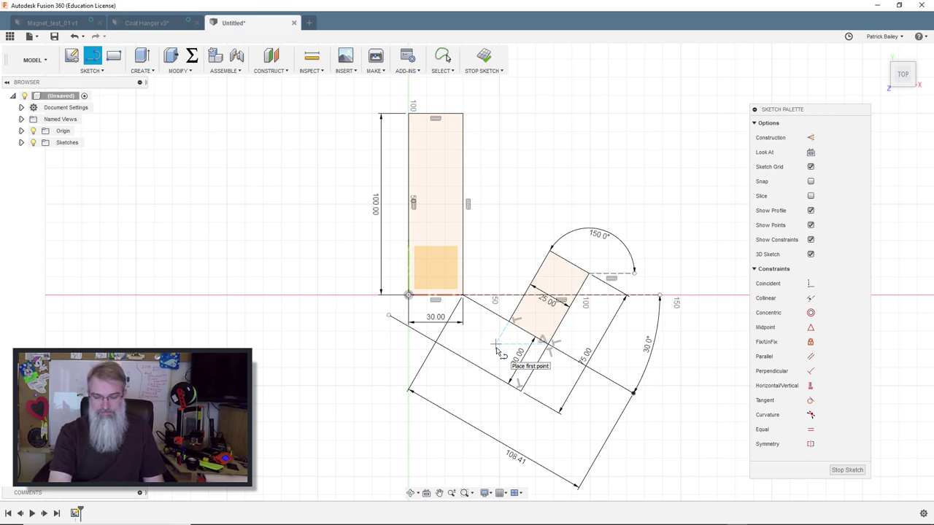
Step: Draw a line from the sketch origin to the slanted edge, then view the Coat Hanger v3 design
click(409, 296)
click(408, 322)
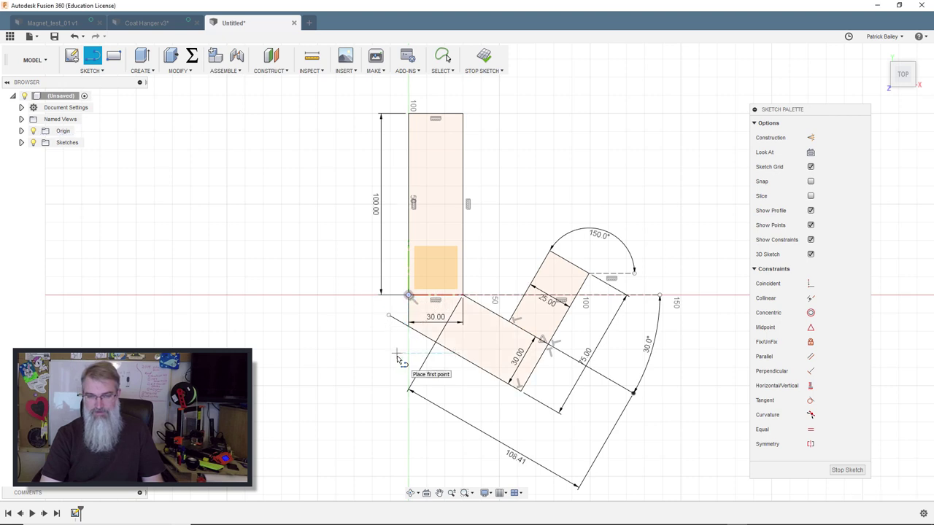
middle_drag(385, 371, 375, 402)
scroll(375, 402, down, 1)
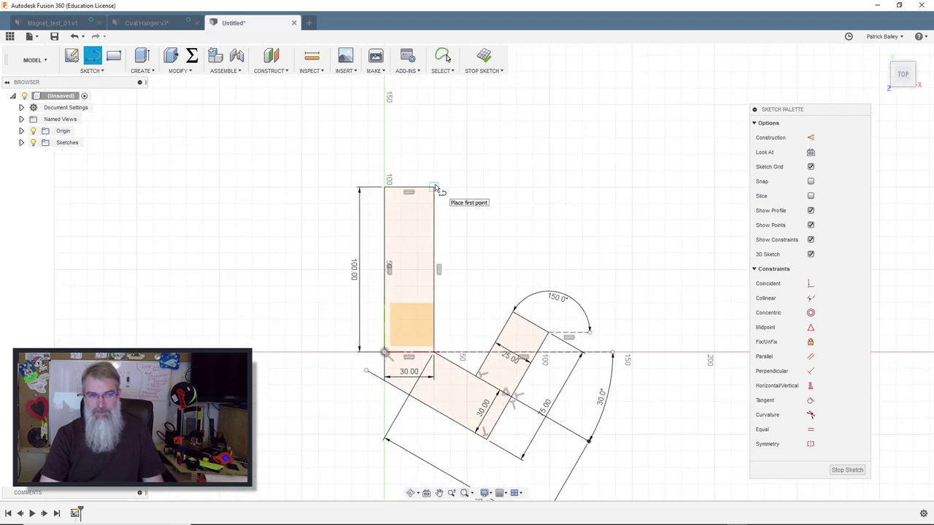
click(160, 22)
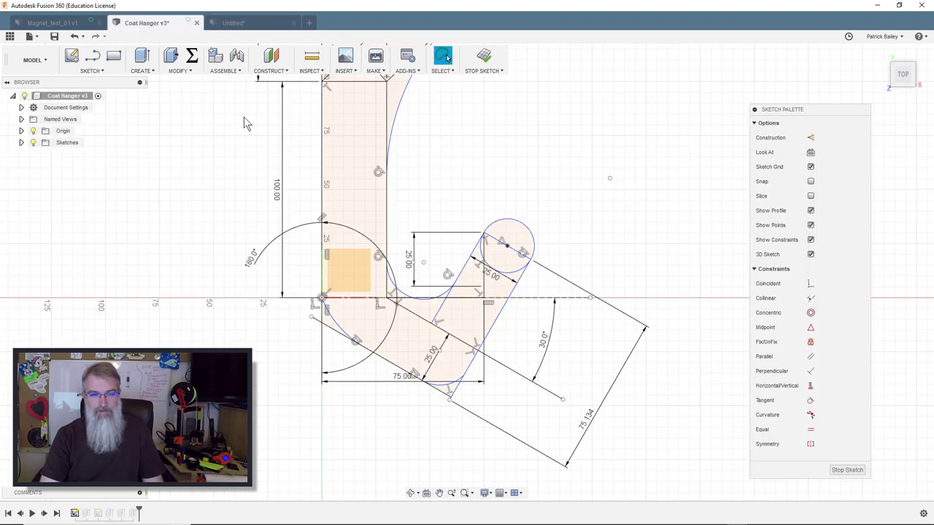
scroll(206, 267, down, 3)
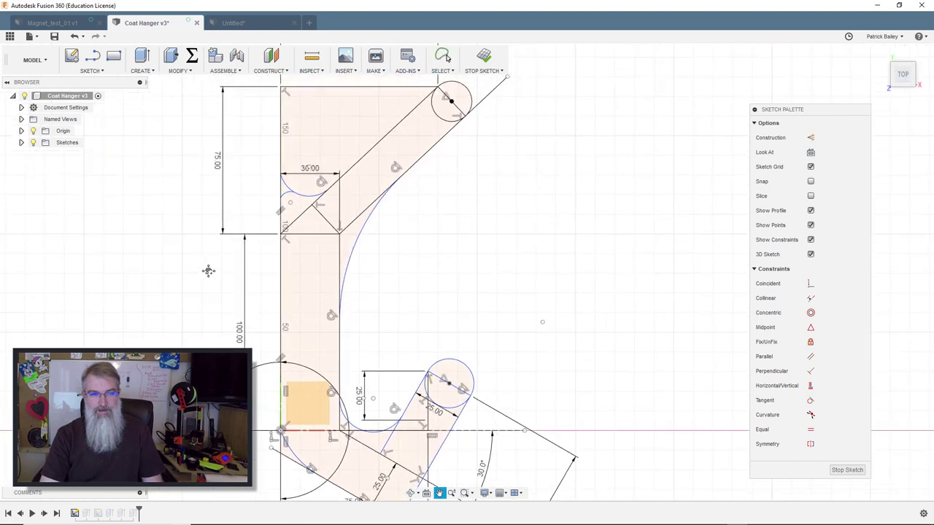
Step: In the Untitled design, draw the upper arm's 83.887 mm slanted line from the bar's top-right corner
click(243, 23)
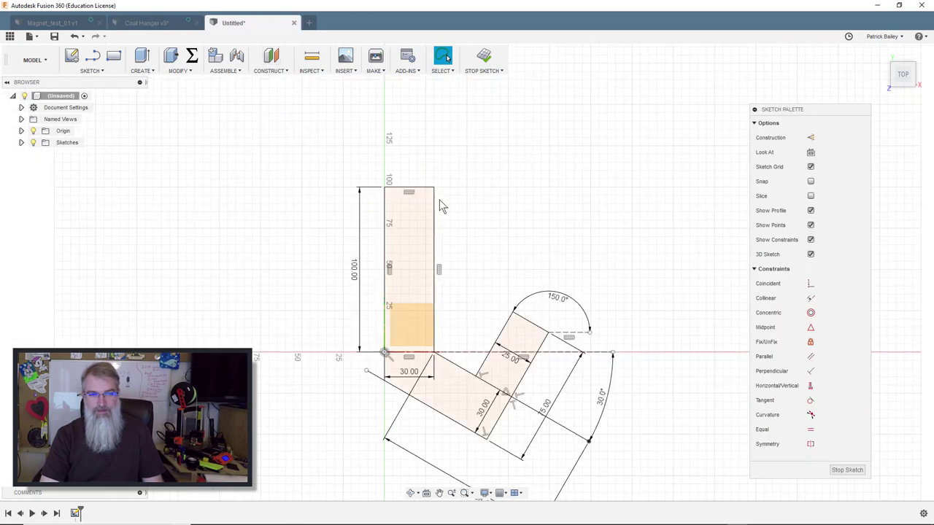
middle_drag(436, 191, 382, 235)
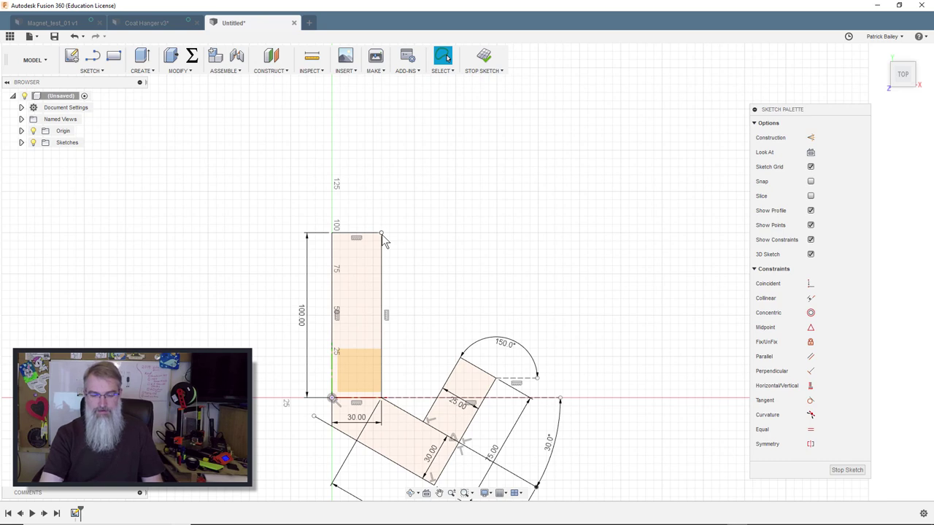
key(l)
click(382, 234)
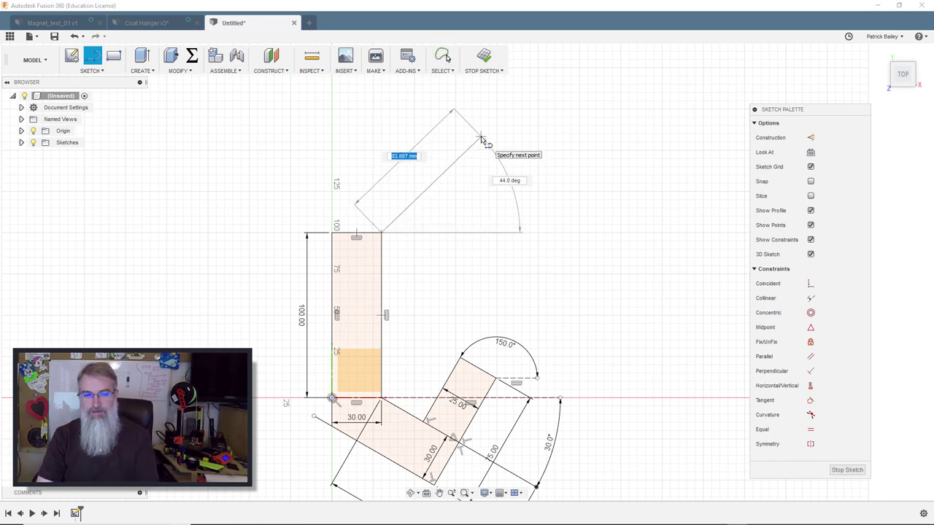
key(Tab)
text(60)
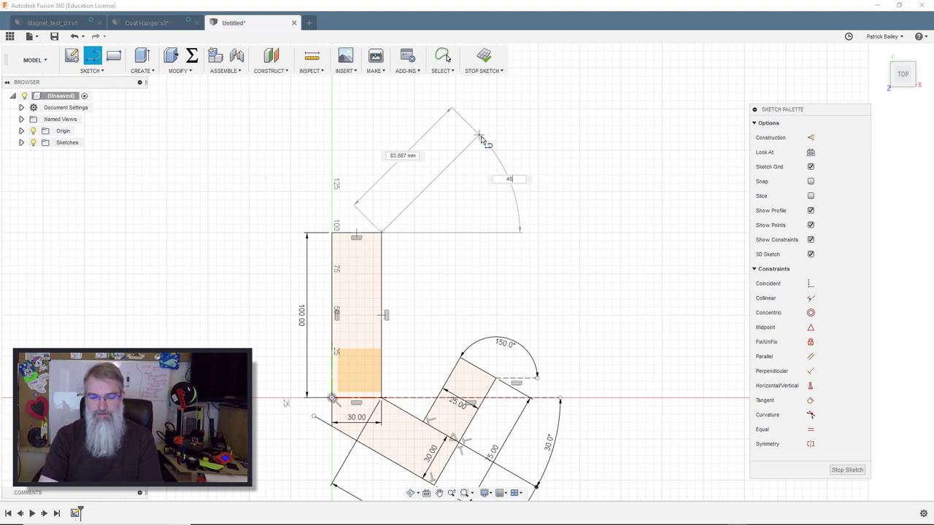
key(BackSpace)
key(BackSpace)
text(60)
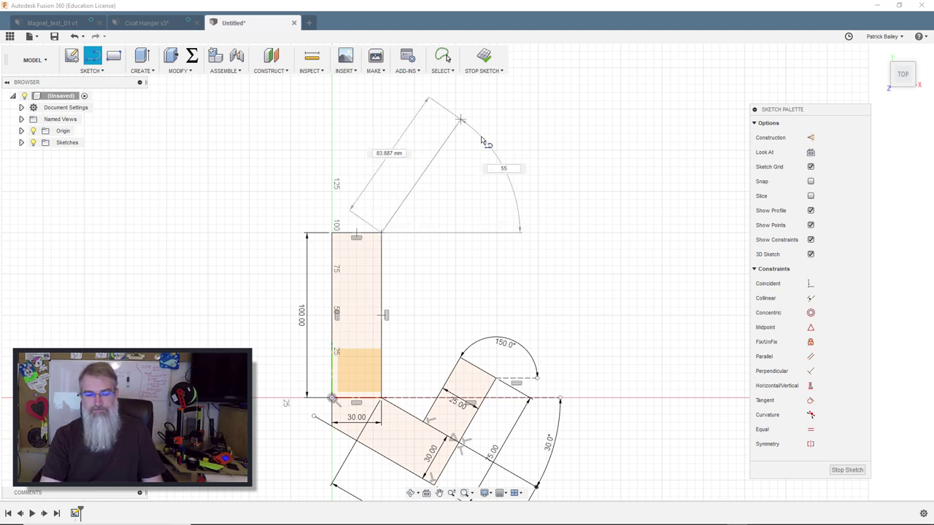
key(Tab)
key(Tab)
key(Return)
key(Escape)
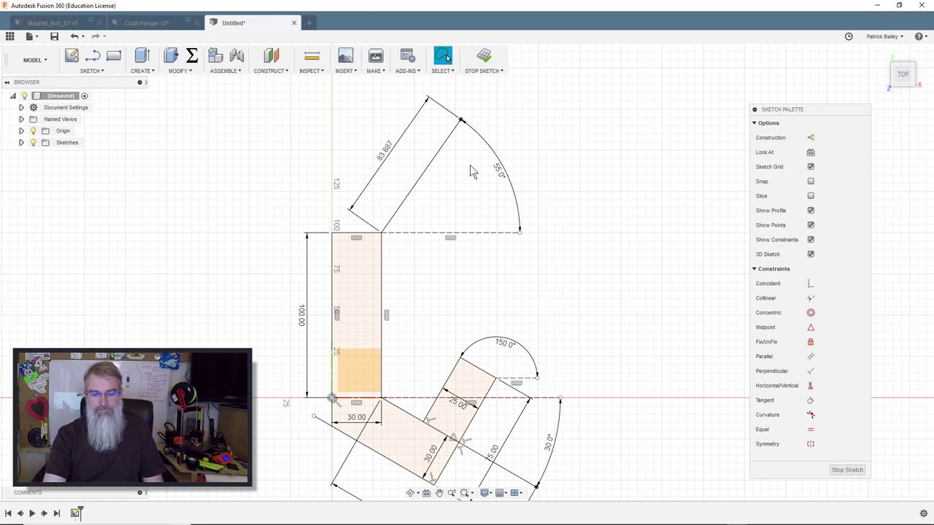
Step: Add a 25 mm end at 145° to the top of the slanted line
key(l)
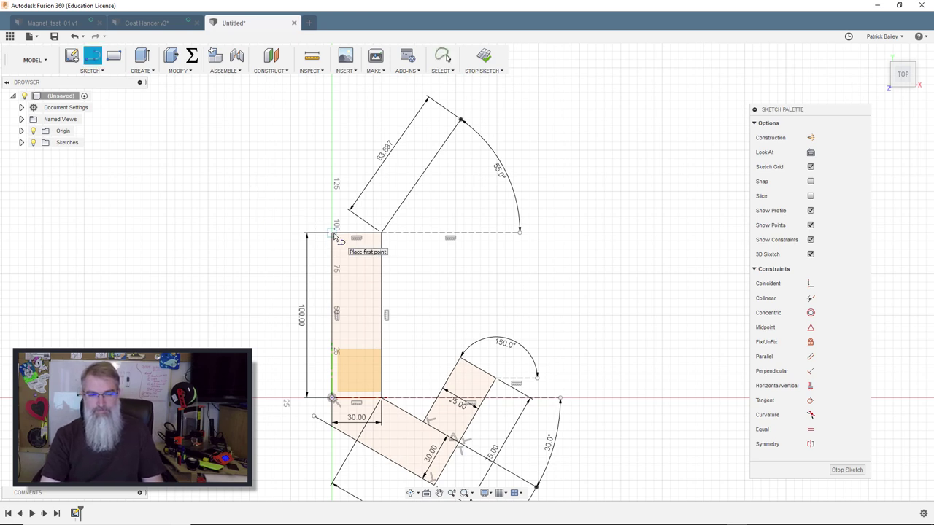
click(460, 120)
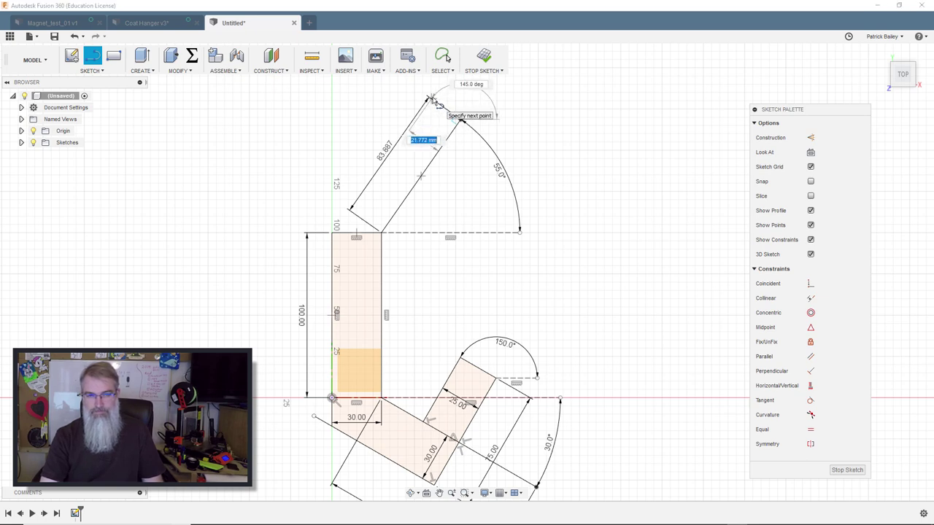
key(Tab)
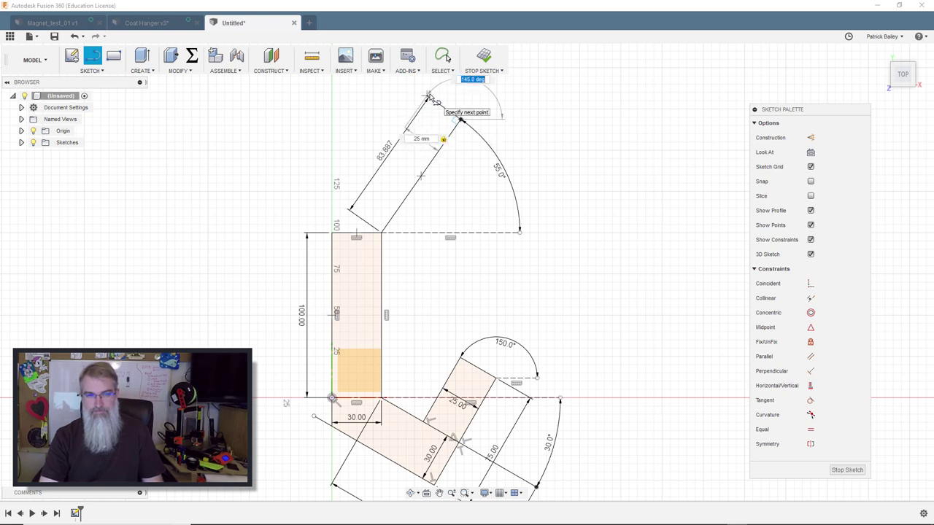
key(Return)
key(Escape)
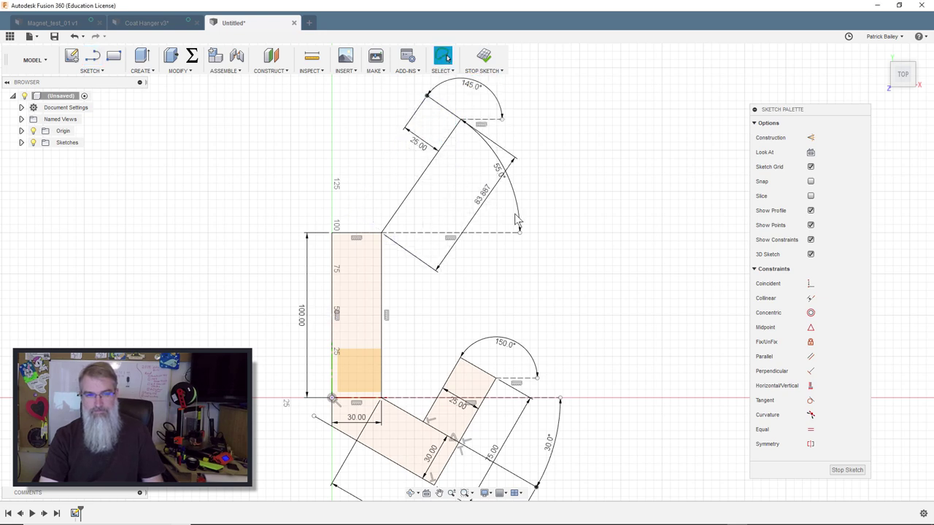
Step: Draw the arm's left edge from its top corner down toward the bar corner, undoing a failed attempt
key(l)
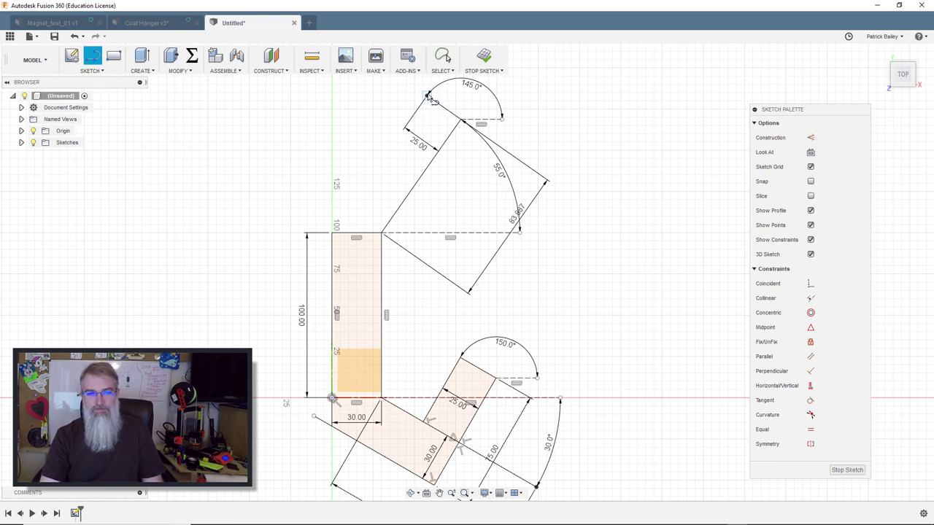
click(429, 96)
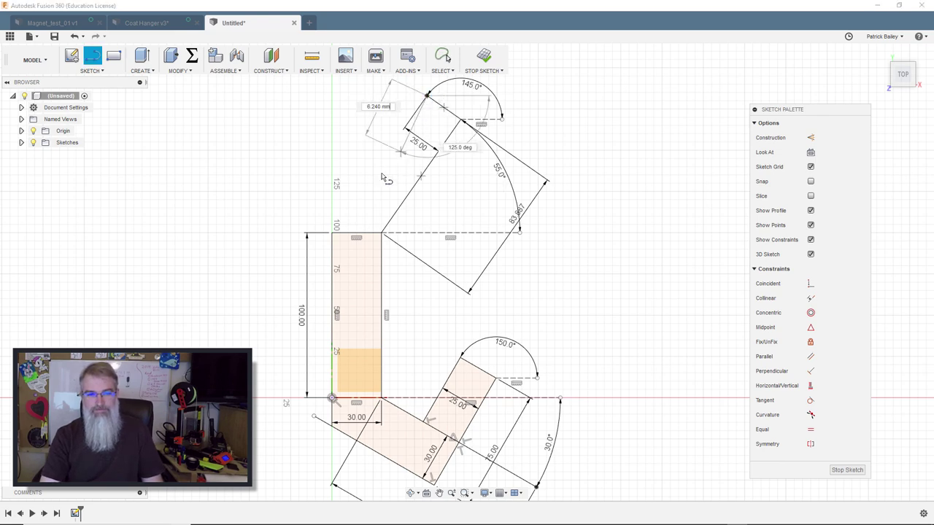
click(330, 235)
key(Escape)
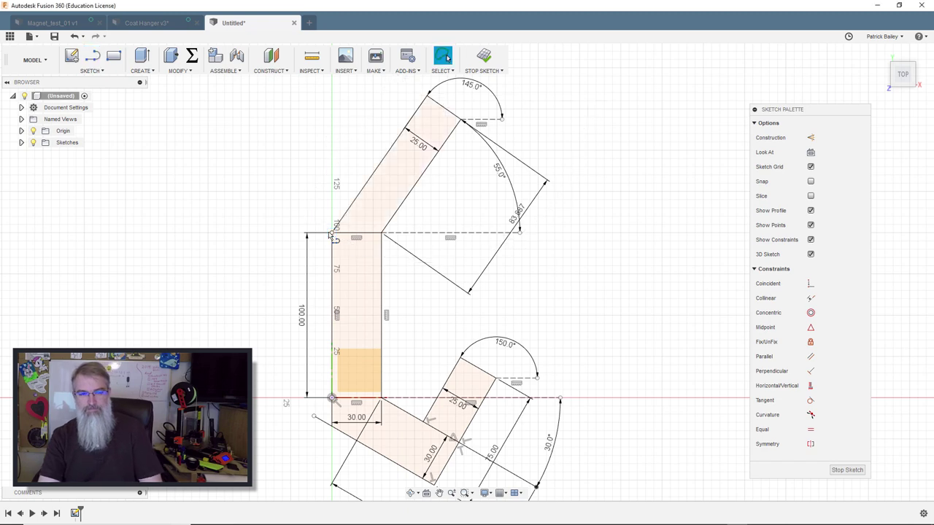
key(ctrl+z)
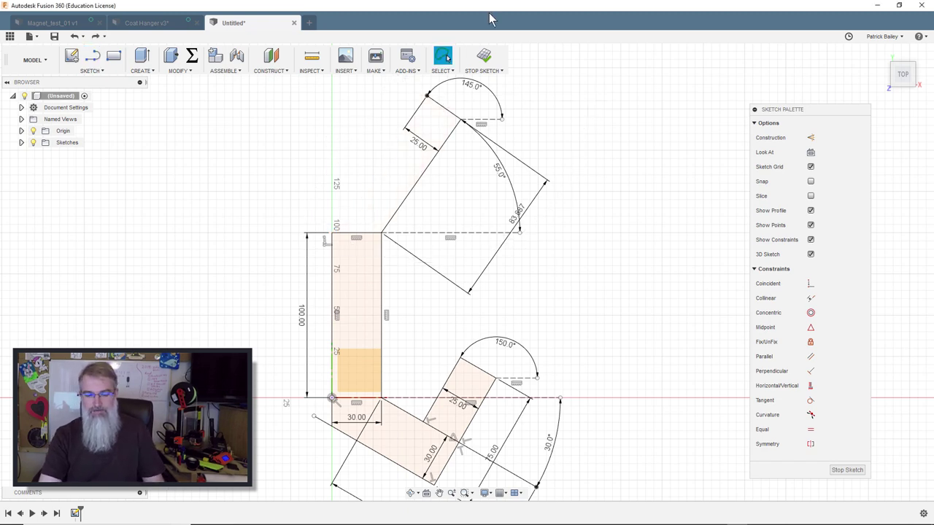
key(l)
drag(429, 94, 303, 217)
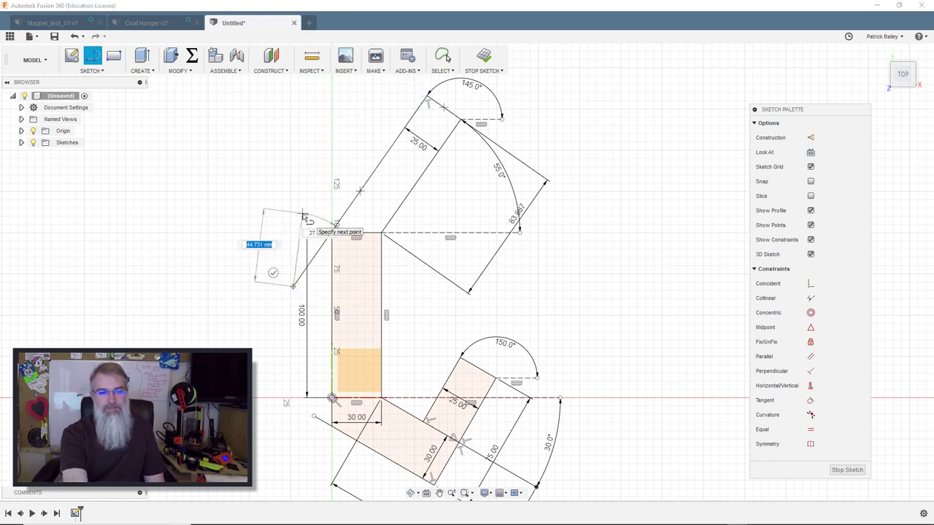
key(Escape)
scroll(303, 216, up, 5)
scroll(305, 220, up, 5)
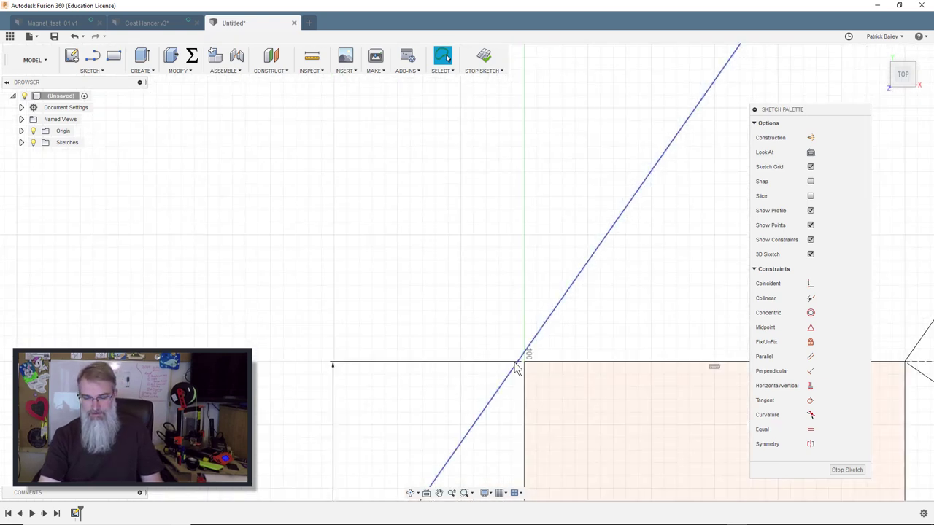
key(l)
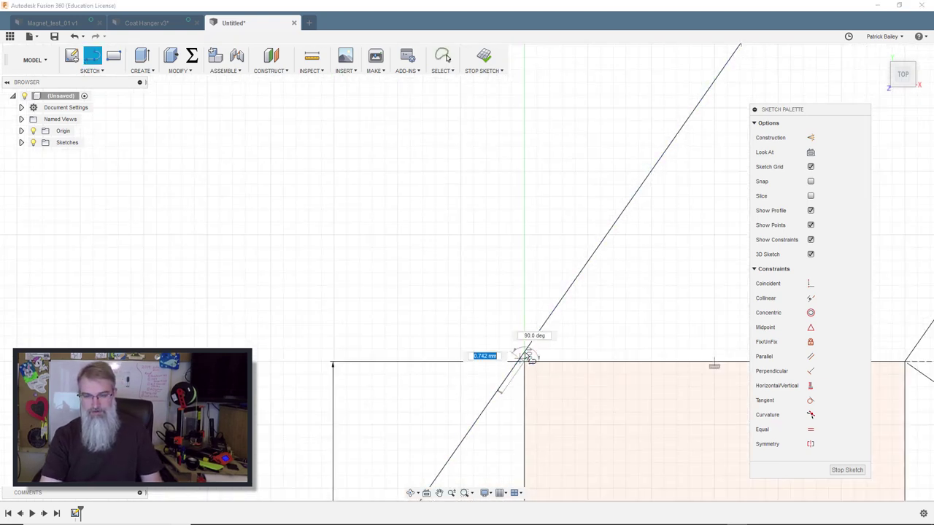
scroll(529, 361, down, 3)
scroll(529, 357, up, 2)
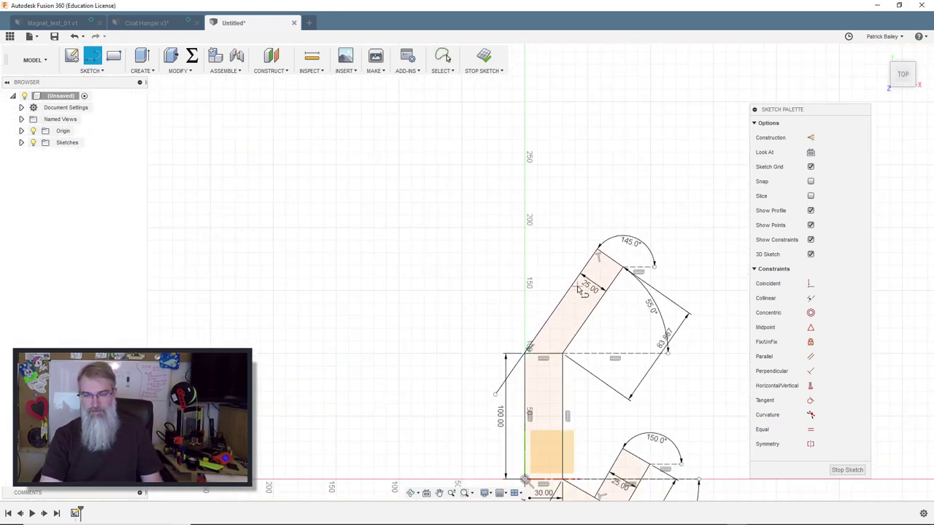
scroll(548, 298, down, 2)
Step: Place center-diameter circles at the upper arm's 25 mm end and the lower arm's end
key(s)
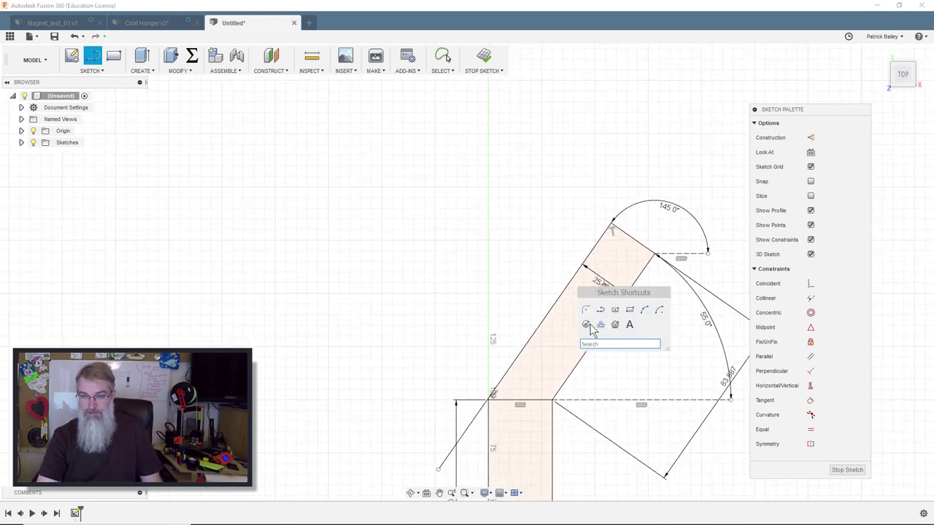
click(585, 323)
click(633, 239)
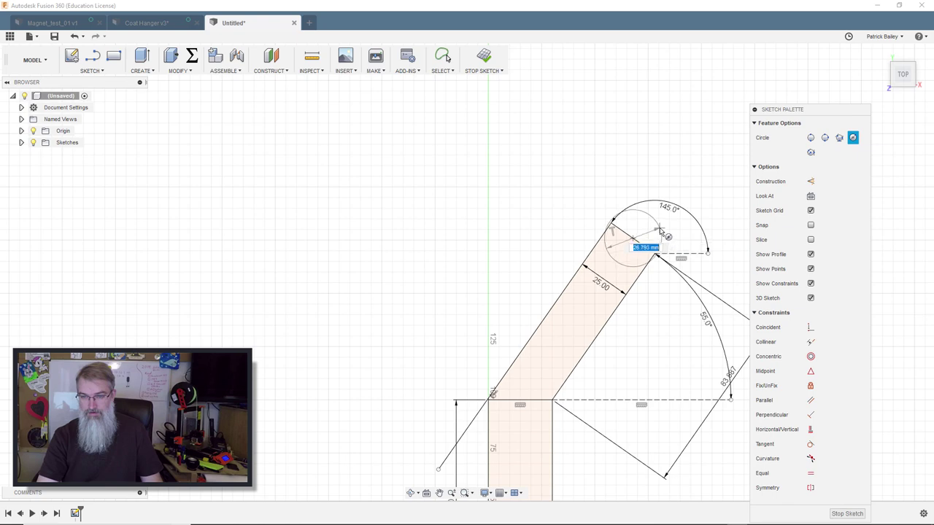
click(613, 228)
scroll(640, 315, down, 2)
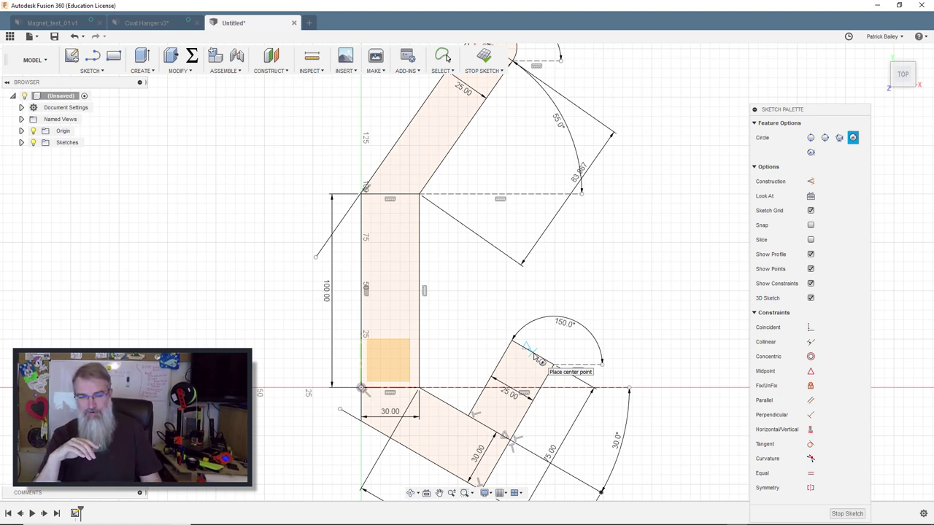
click(559, 373)
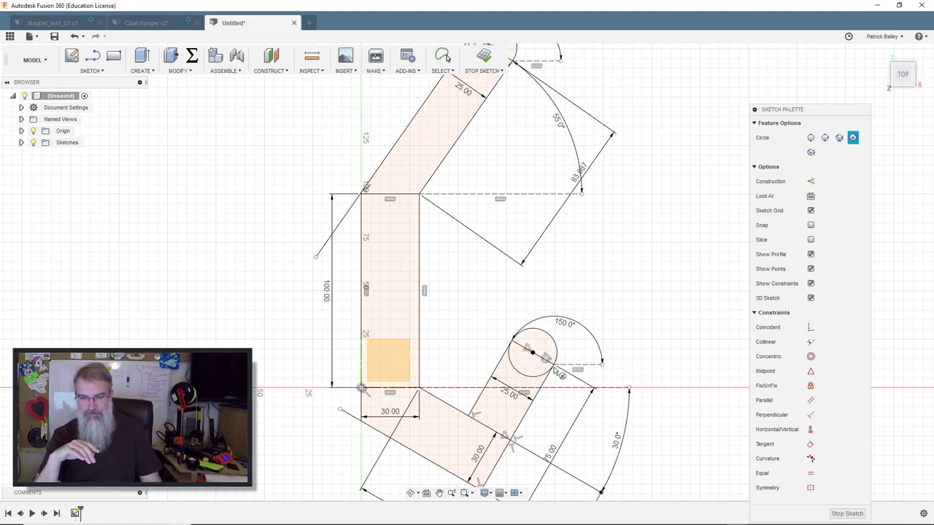
scroll(519, 341, down, 2)
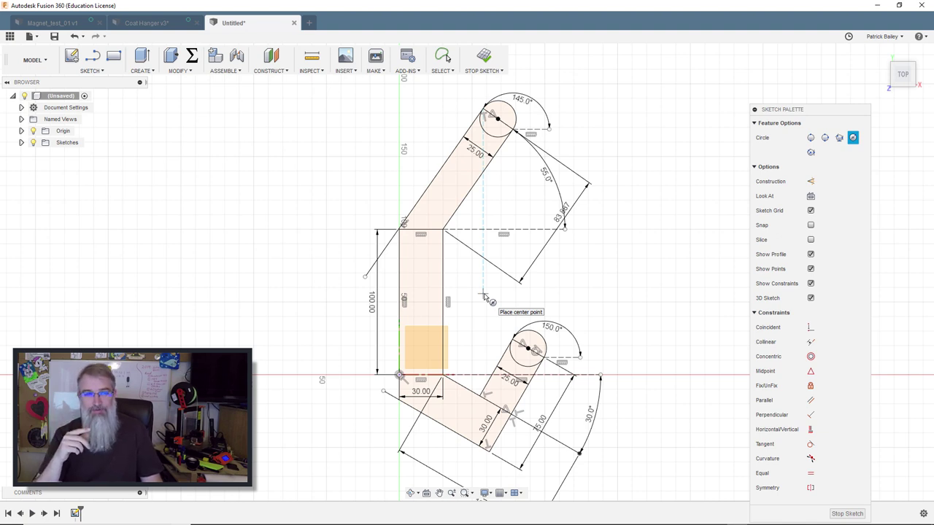
scroll(405, 242, down, 5)
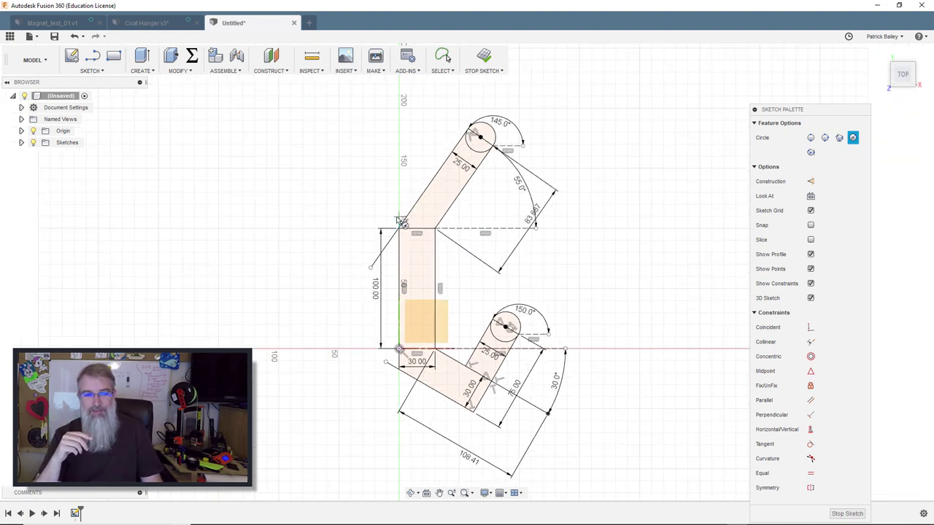
scroll(409, 299, up, 5)
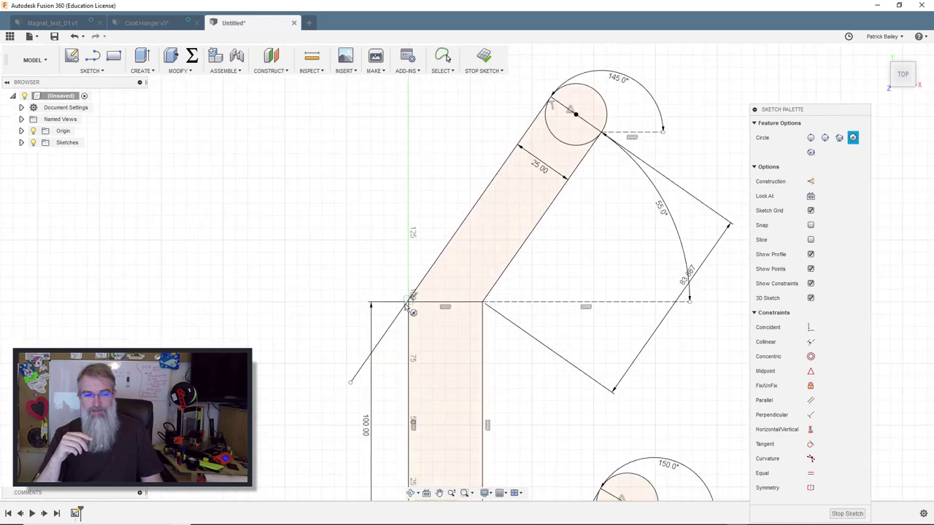
Step: Discard the trial circle and arc at the bar's top corner and pick the Circle tool
click(409, 301)
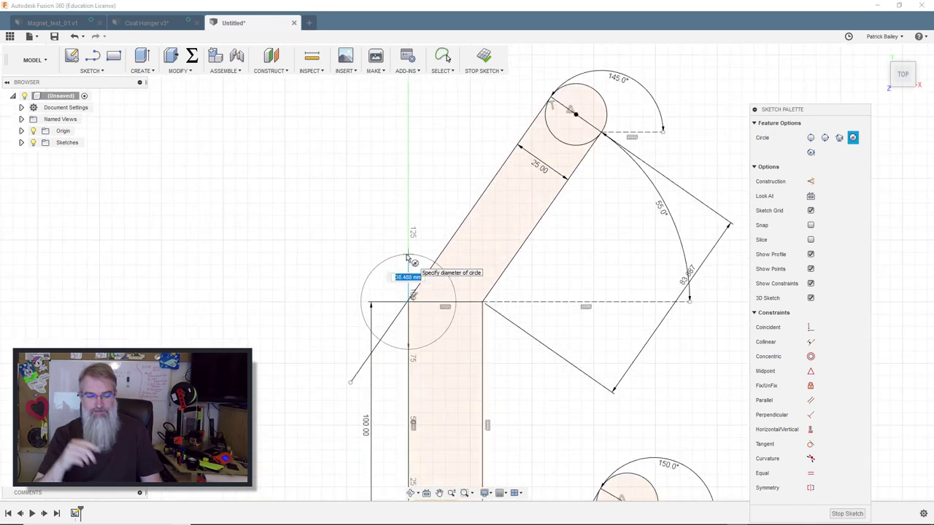
key(Escape)
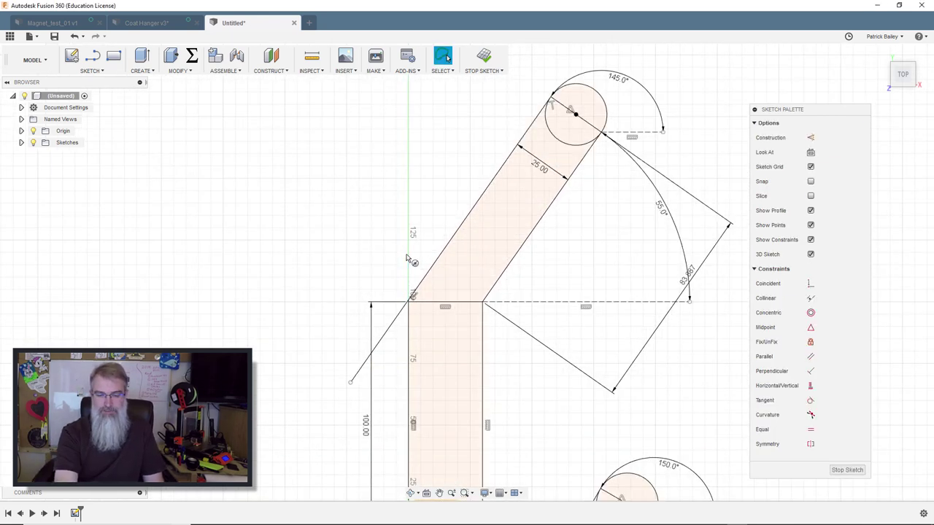
key(a)
click(409, 299)
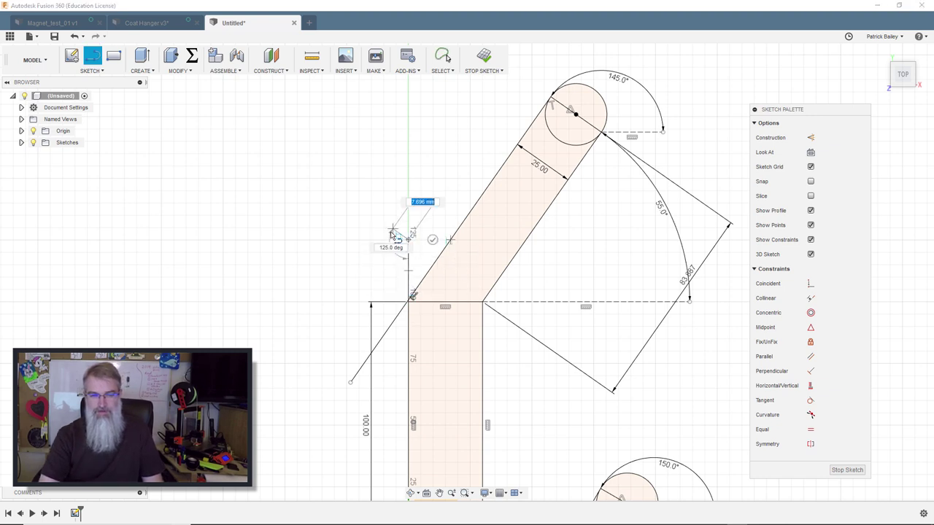
key(Escape)
key(s)
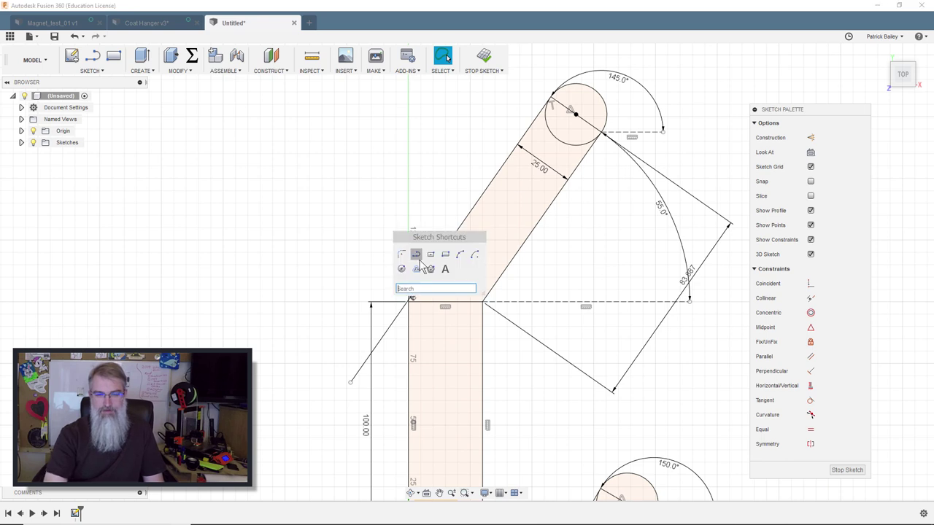
click(421, 263)
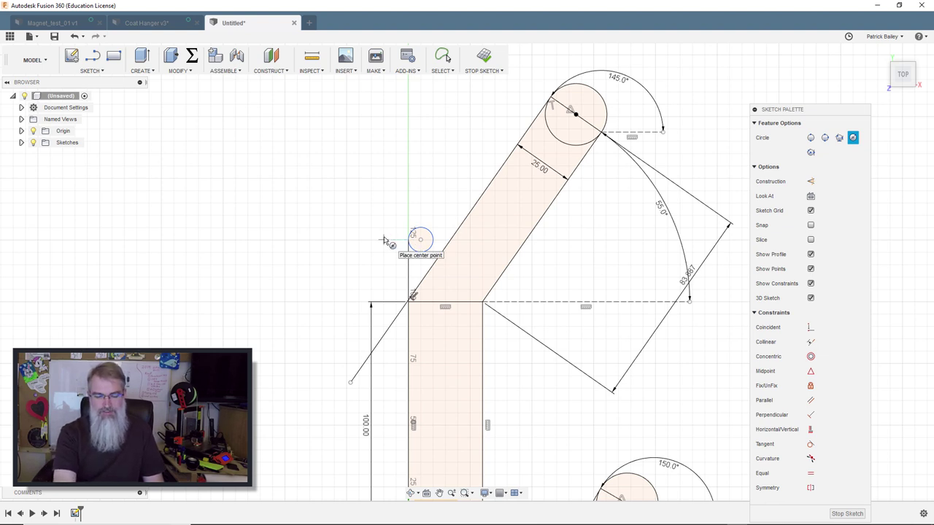
Step: Draw two 3-point arcs: small circle to the arm's left edge, and arm's right edge to the bar
key(s)
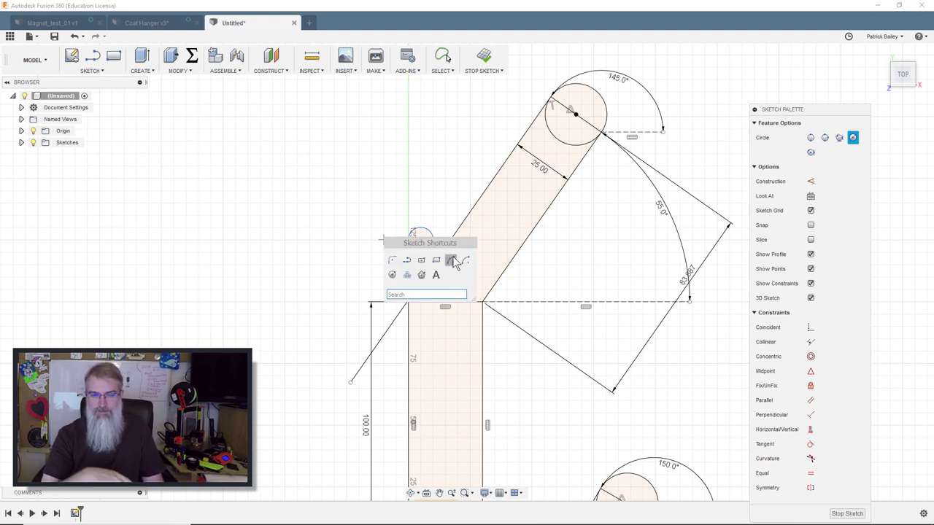
click(453, 261)
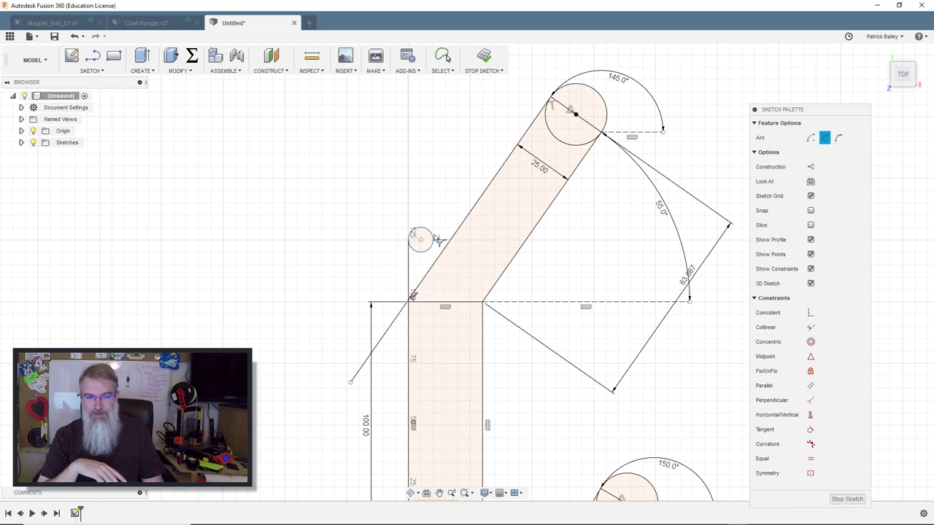
click(430, 232)
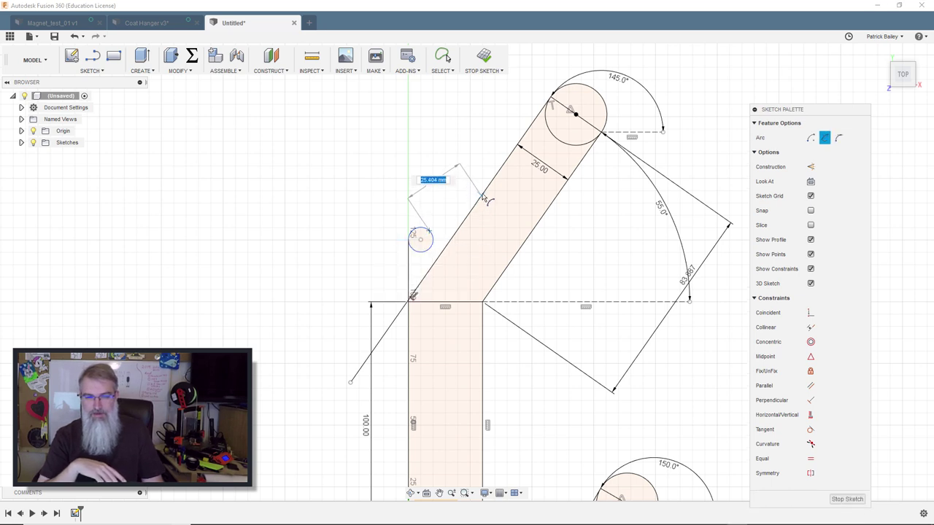
click(484, 190)
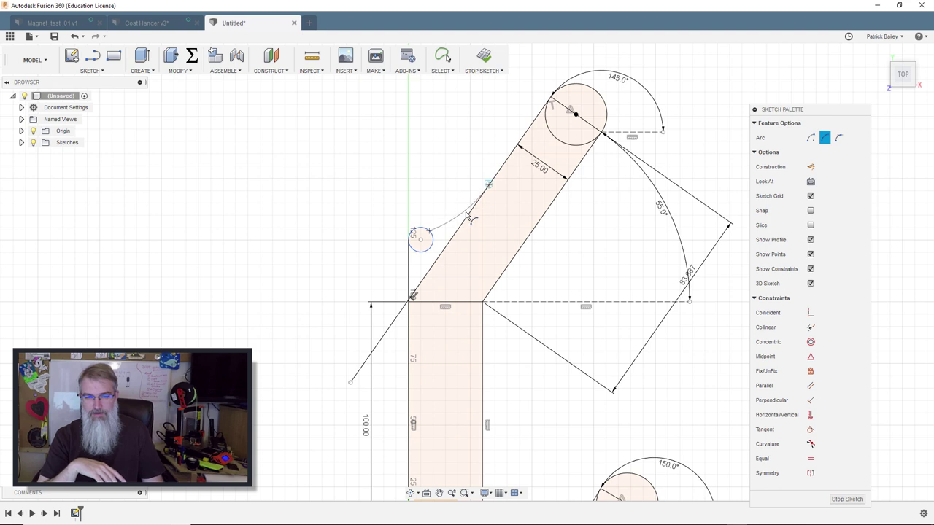
click(466, 214)
middle_drag(545, 290, 509, 182)
click(513, 148)
click(456, 327)
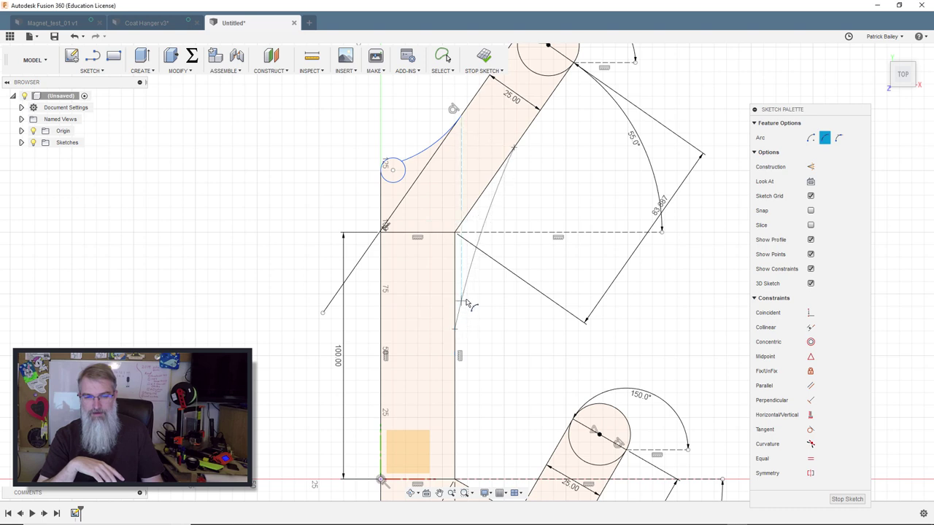
click(468, 259)
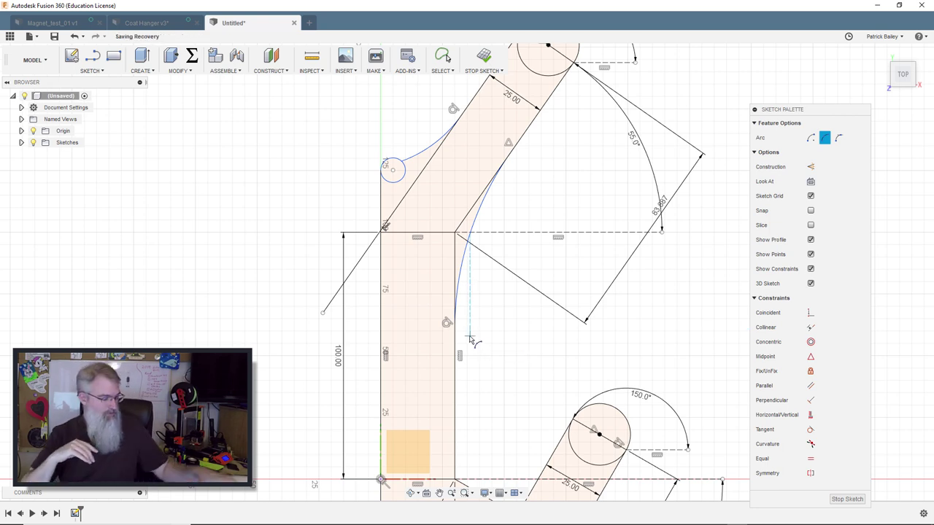
key(Escape)
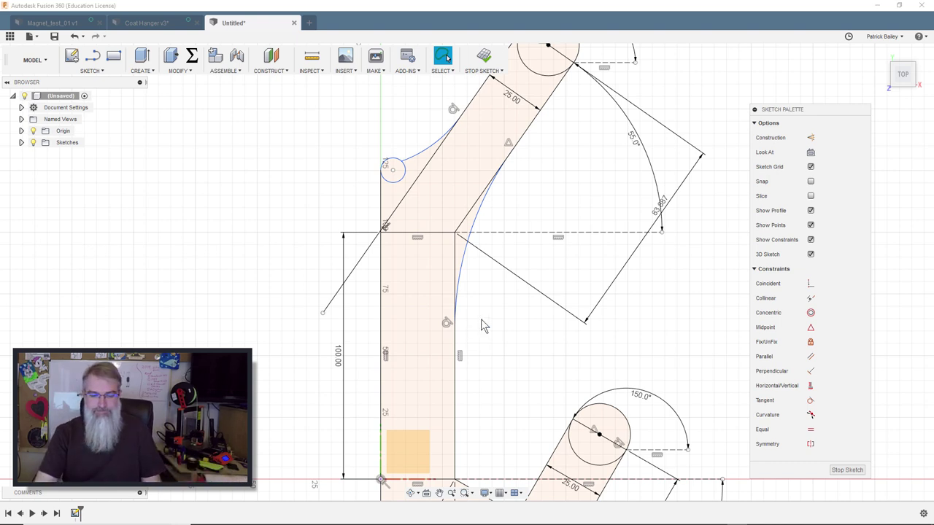
Step: Constrain the blend arc tangent to the diagonal line and the small circle tangent to that arc
click(491, 186)
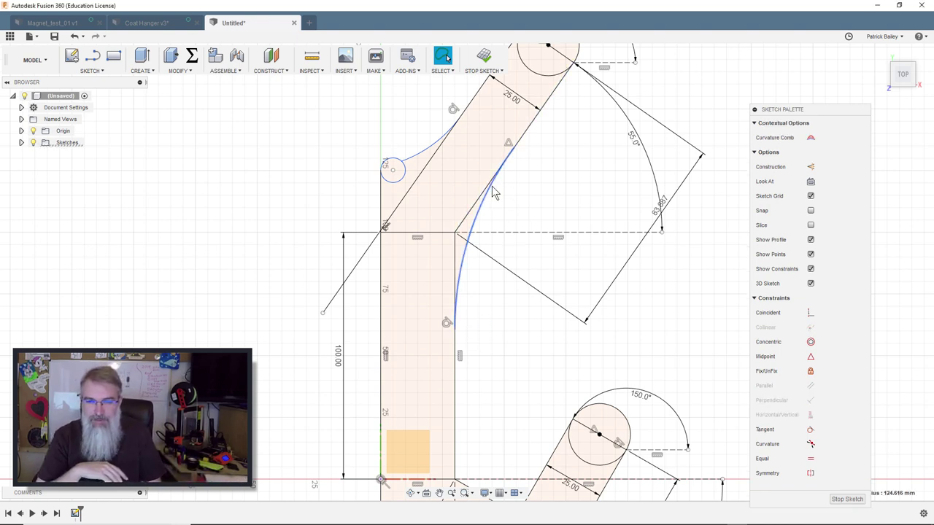
click(812, 430)
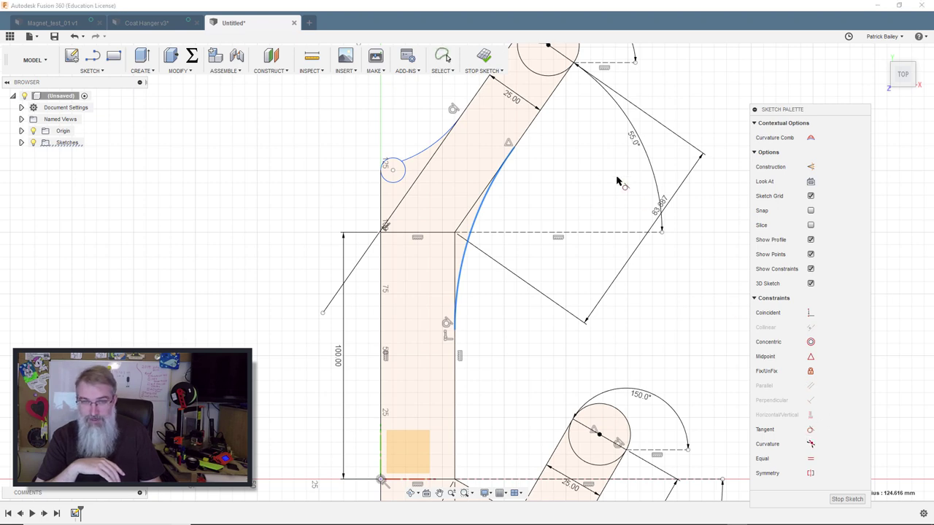
click(529, 133)
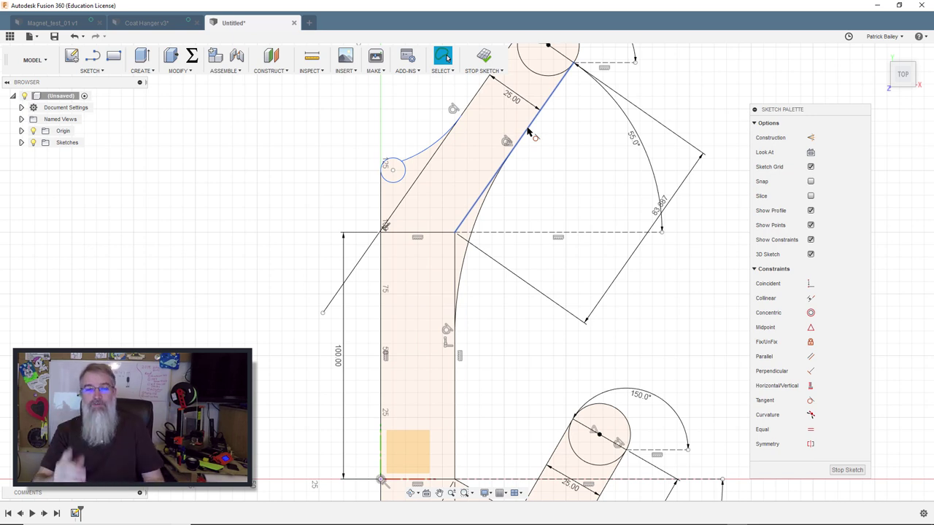
click(408, 160)
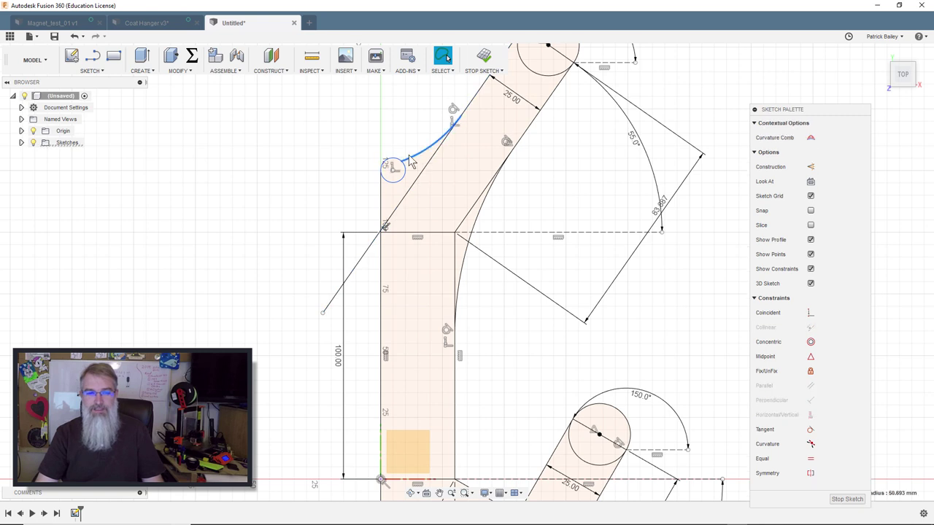
click(394, 166)
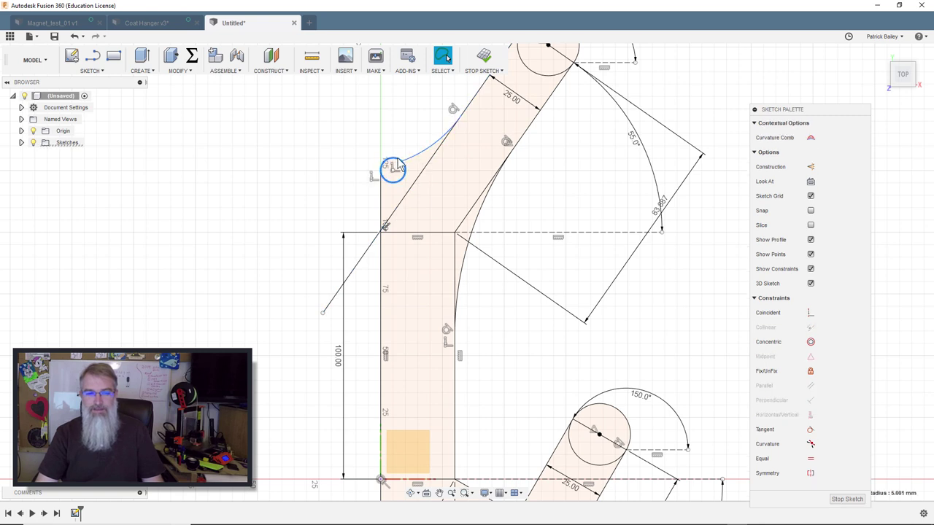
click(810, 429)
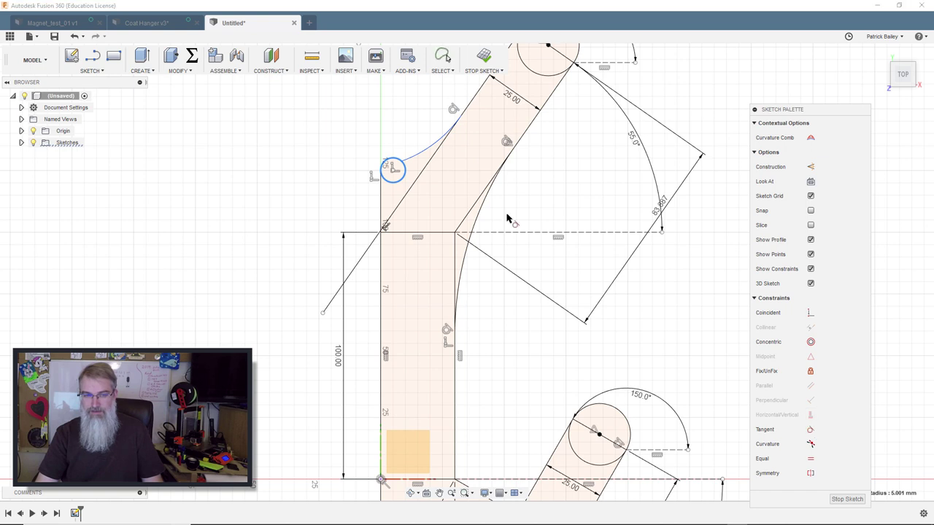
click(417, 160)
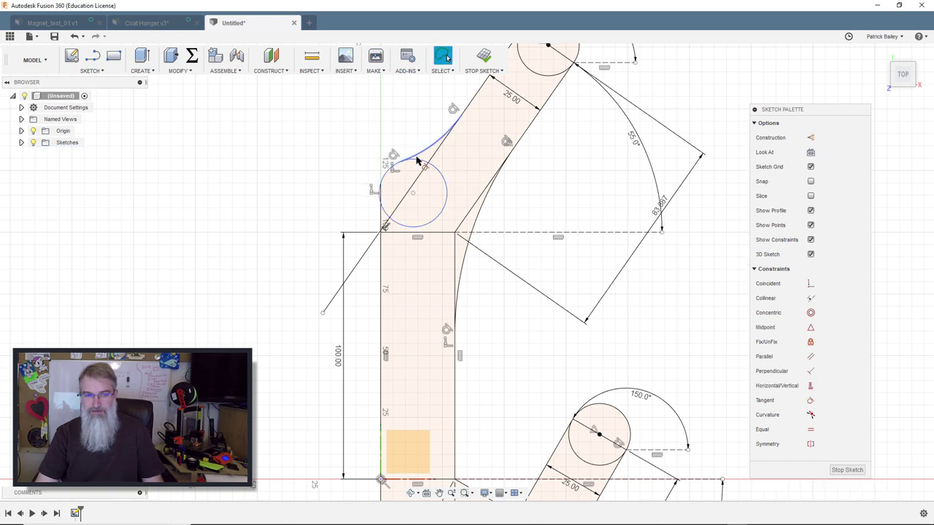
Step: Resize the corner circle, make it tangent to the vertical edge, then view Coat Hanger v3
mouse_move(440, 178)
mouse_down()
mouse_move(446, 162)
mouse_move(407, 184)
mouse_up()
click(394, 187)
scroll(389, 187, up, 2)
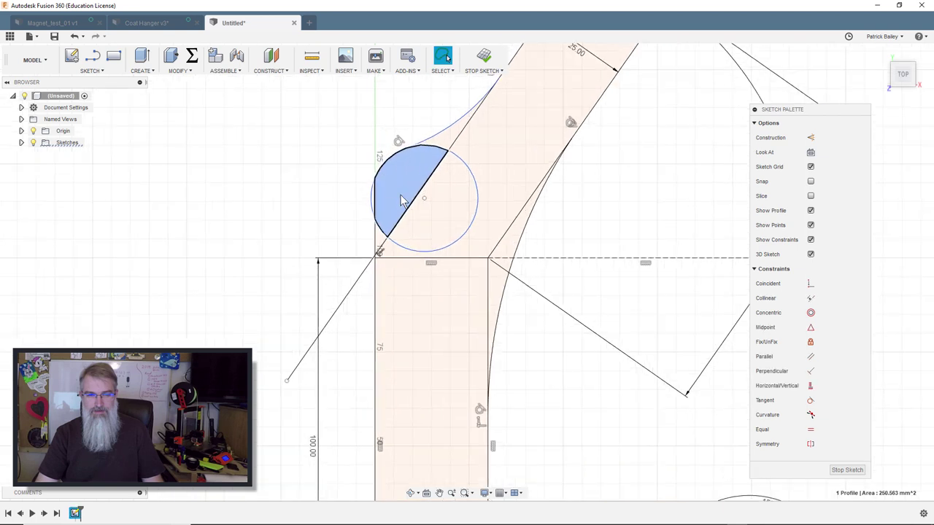
click(469, 176)
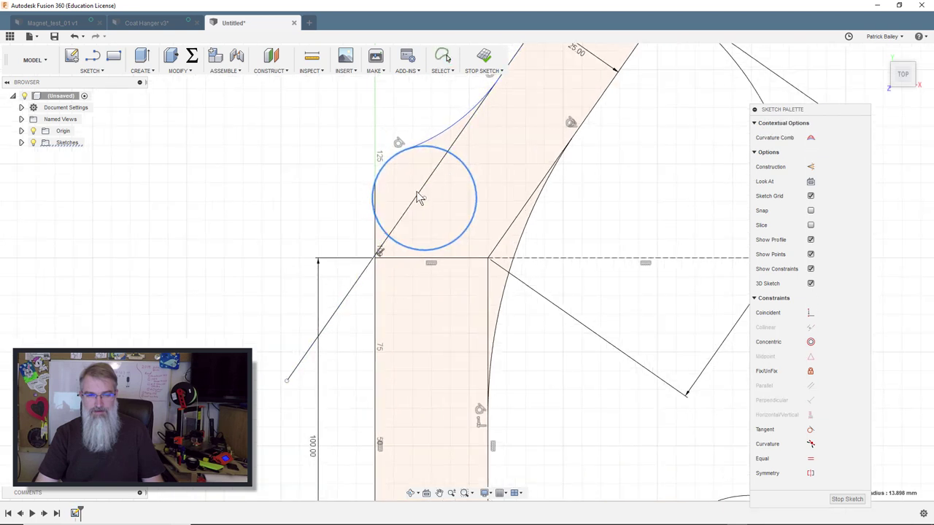
drag(417, 198, 406, 192)
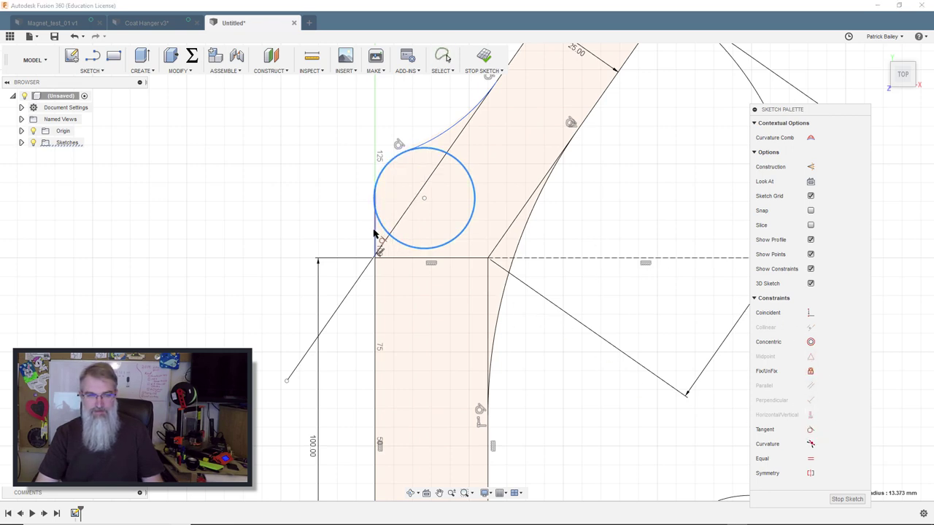
click(374, 233)
scroll(374, 233, down, 4)
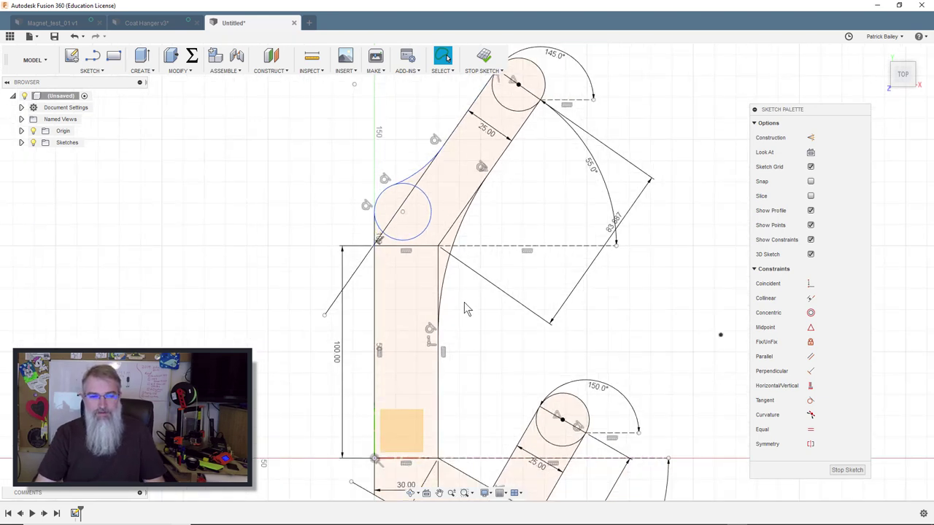
click(146, 24)
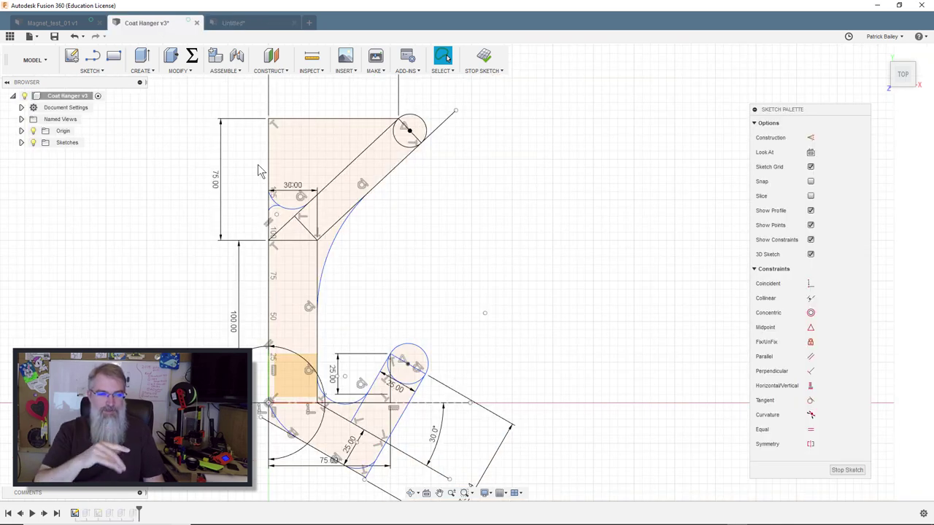
Step: Back in the Untitled sketch, recentre the view and select the corner circle beside the upper arm
click(250, 27)
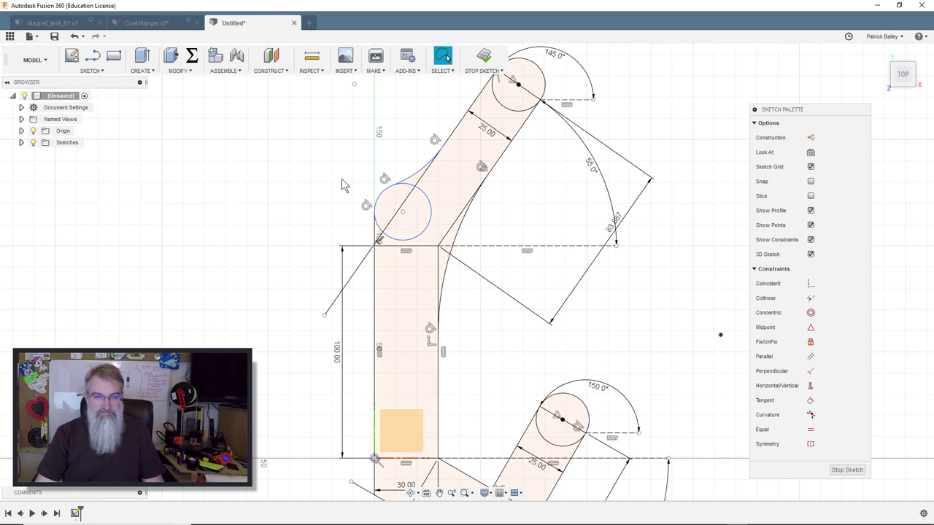
scroll(490, 333, down, 3)
scroll(488, 334, up, 2)
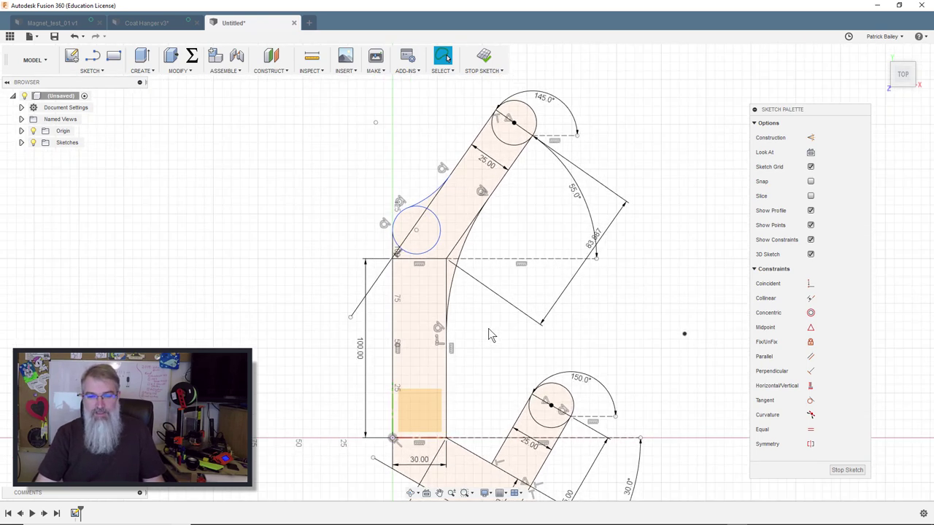
mouse_move(490, 335)
middle_down()
mouse_move(475, 265)
mouse_move(492, 335)
middle_up()
scroll(444, 306, down, 2)
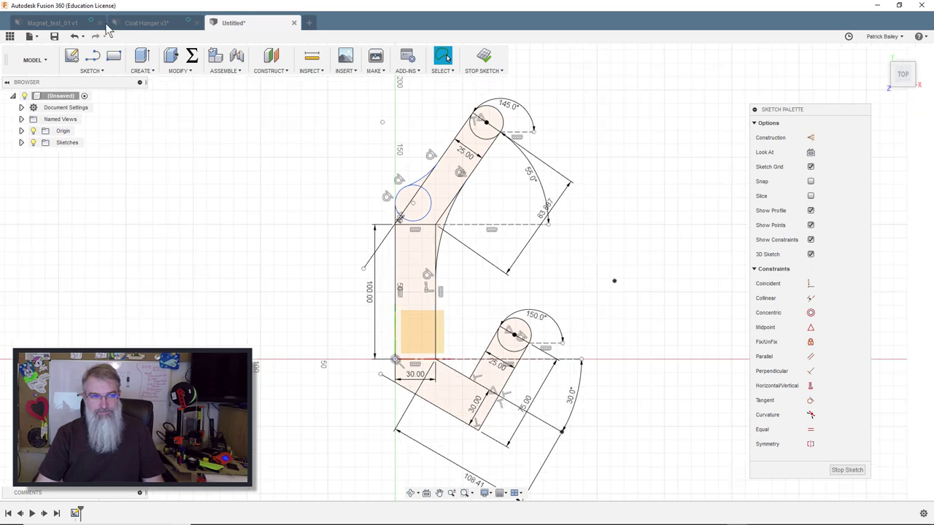
click(135, 26)
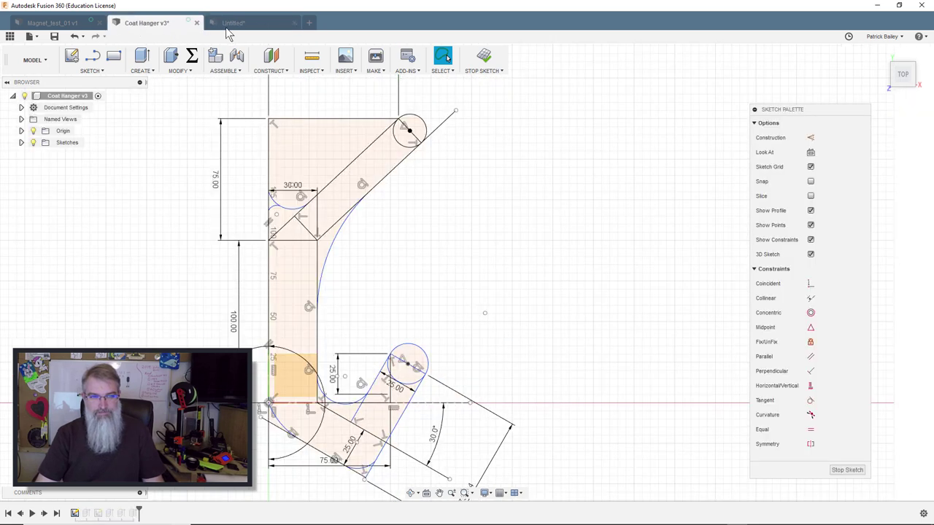
click(228, 26)
scroll(247, 161, down, 2)
scroll(246, 161, up, 3)
middle_drag(407, 183, 323, 202)
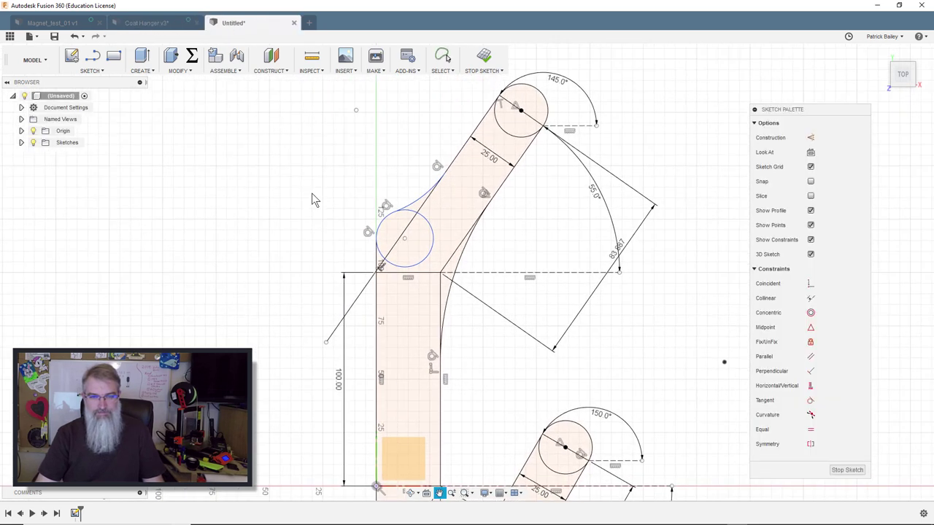
click(411, 210)
Step: Delete the corner circle and its leftover blend arc
key(Delete)
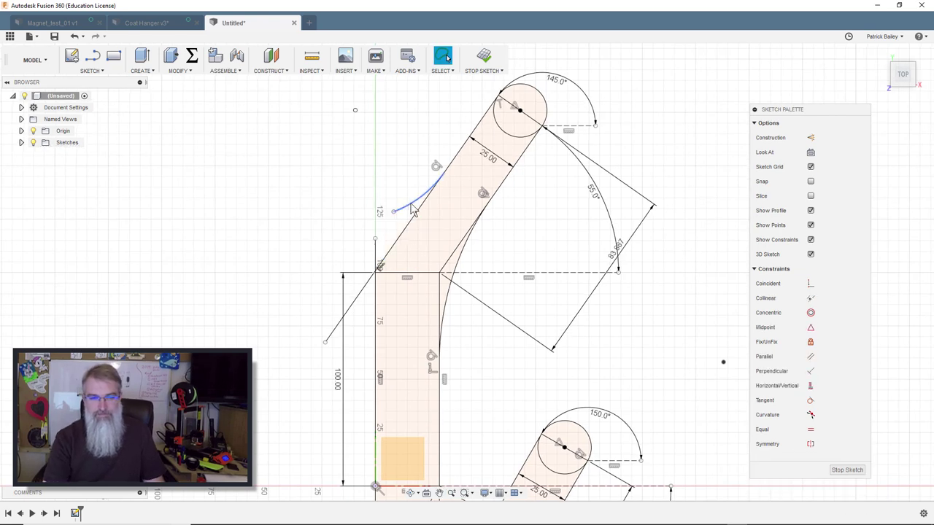
click(412, 211)
key(Delete)
Step: Try a new arc at the inner corner, then undo it to keep straight edges
key(s)
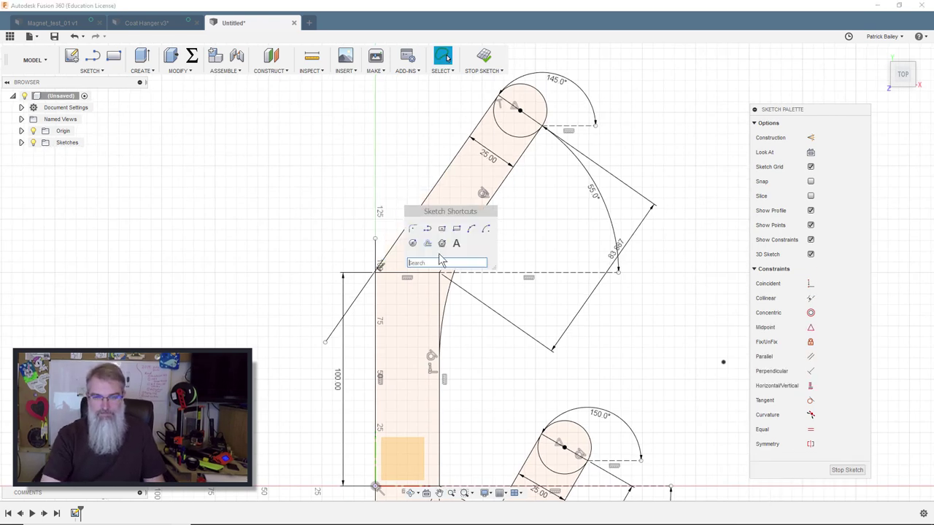
click(470, 228)
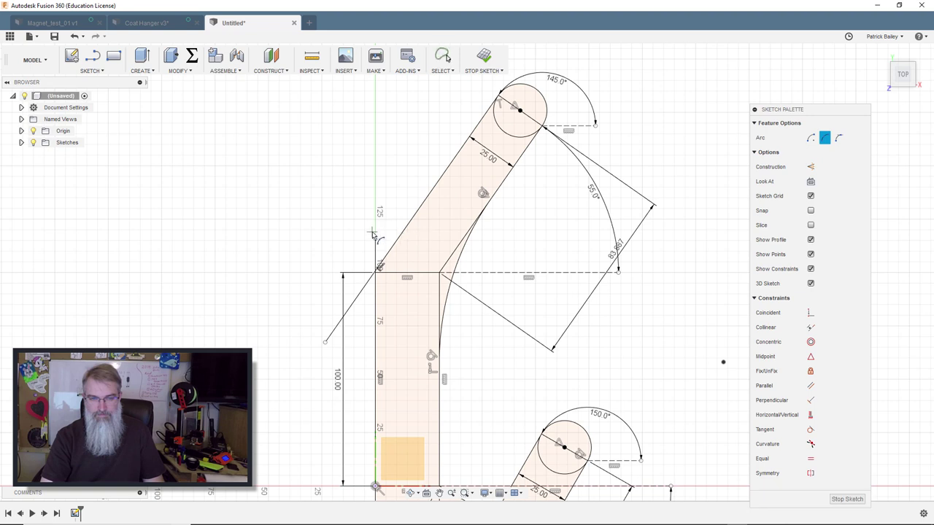
click(375, 239)
key(Escape)
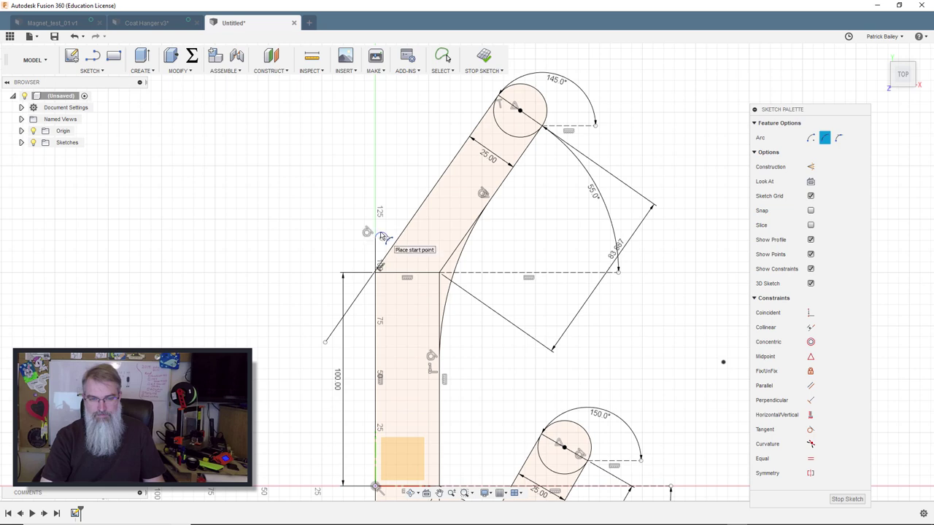
click(388, 240)
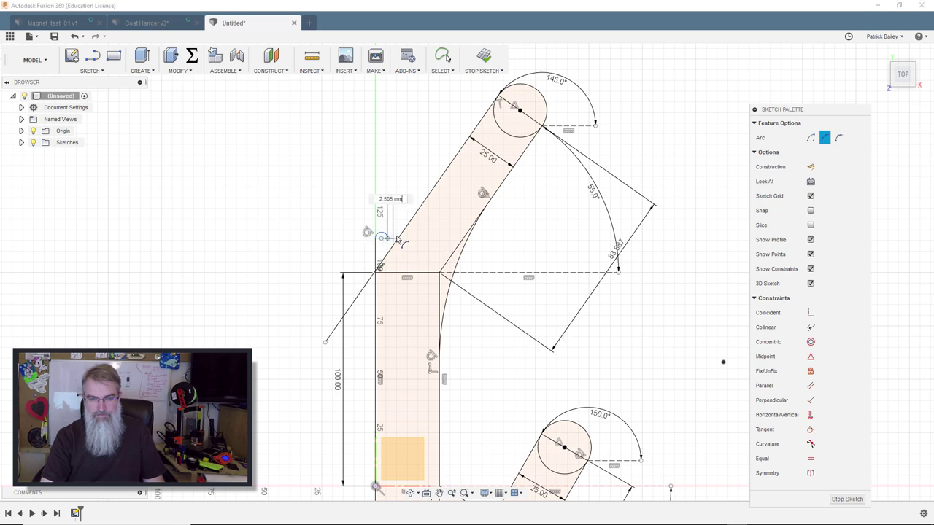
key(Escape)
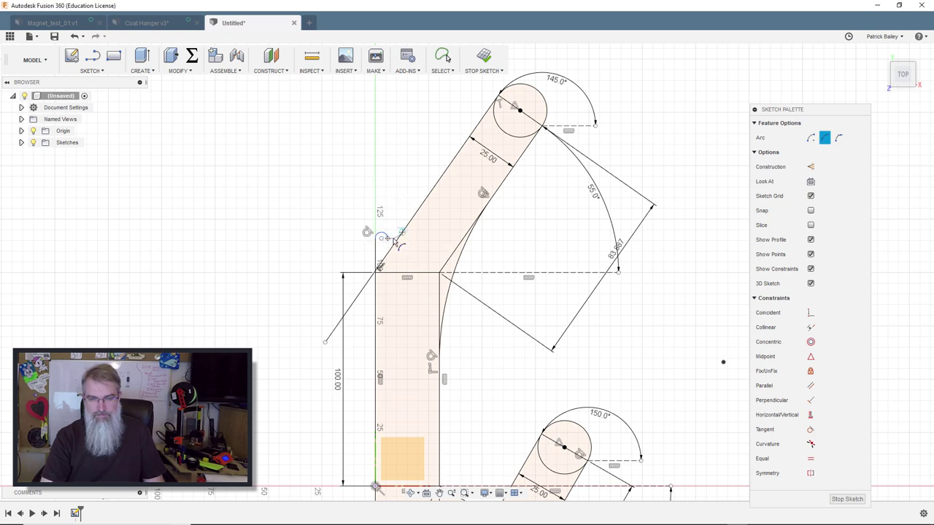
scroll(390, 253, up, 5)
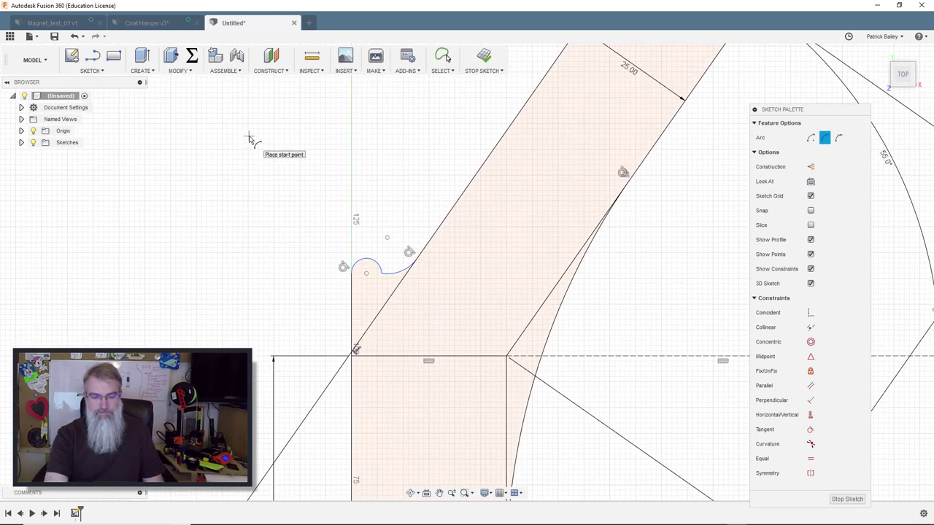
key(Escape)
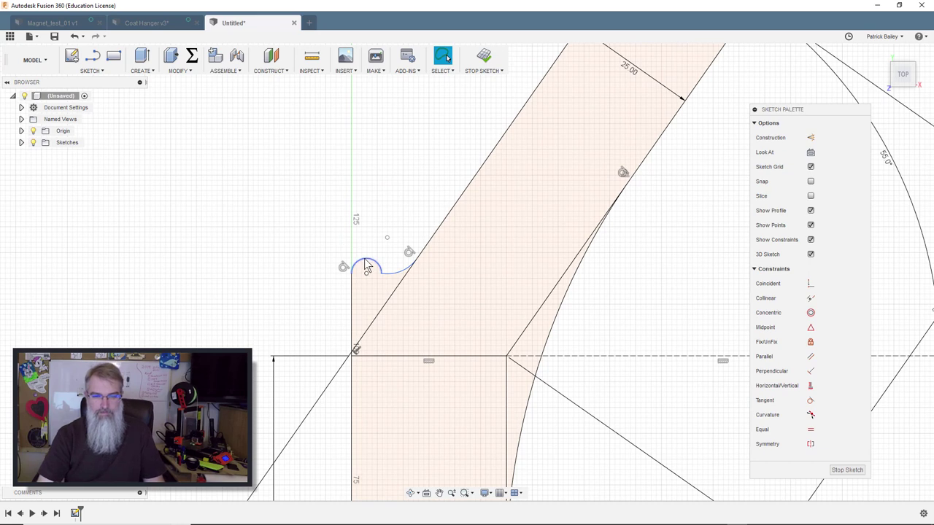
drag(365, 266, 372, 204)
key(ctrl+z)
key(ctrl+z)
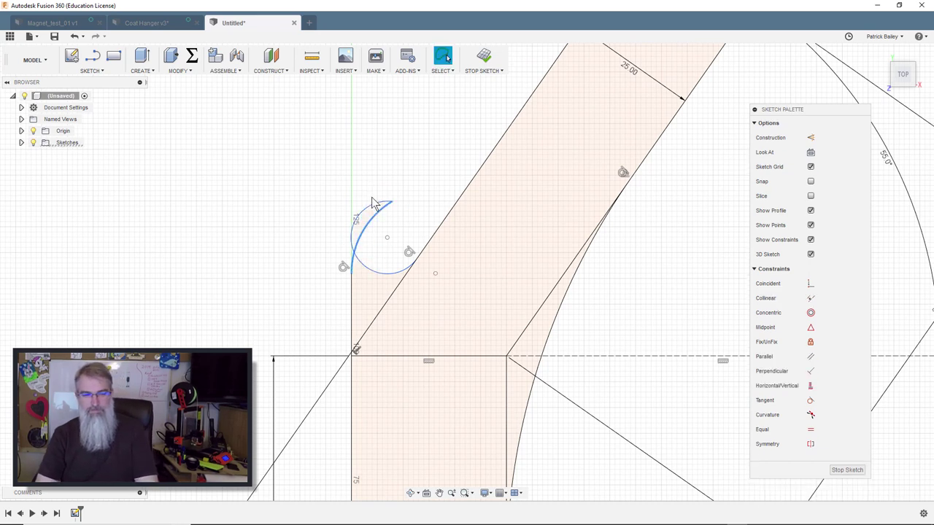
Step: Finish the sketch in the home view, close the appearance settings, and reopen the hanger sketch
click(151, 23)
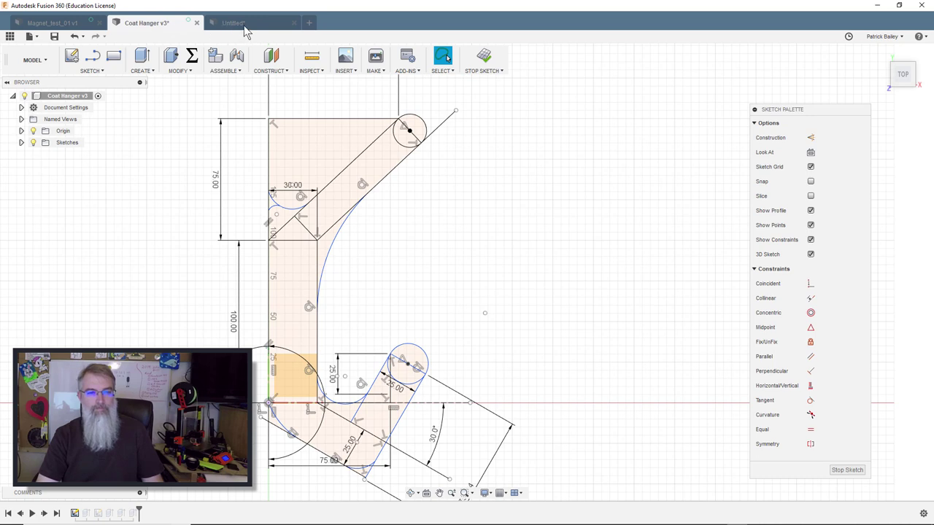
click(244, 26)
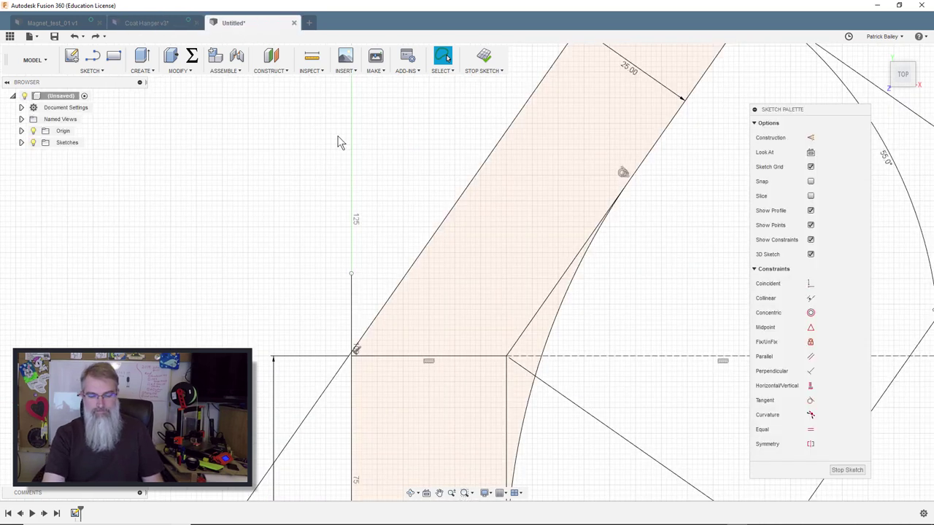
key(Return)
click(351, 273)
key(Escape)
key(F6)
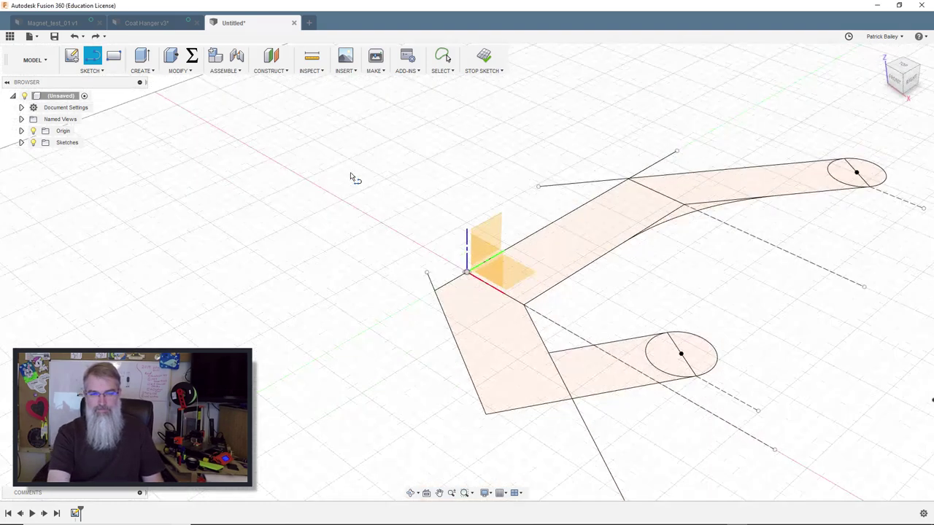
key(a)
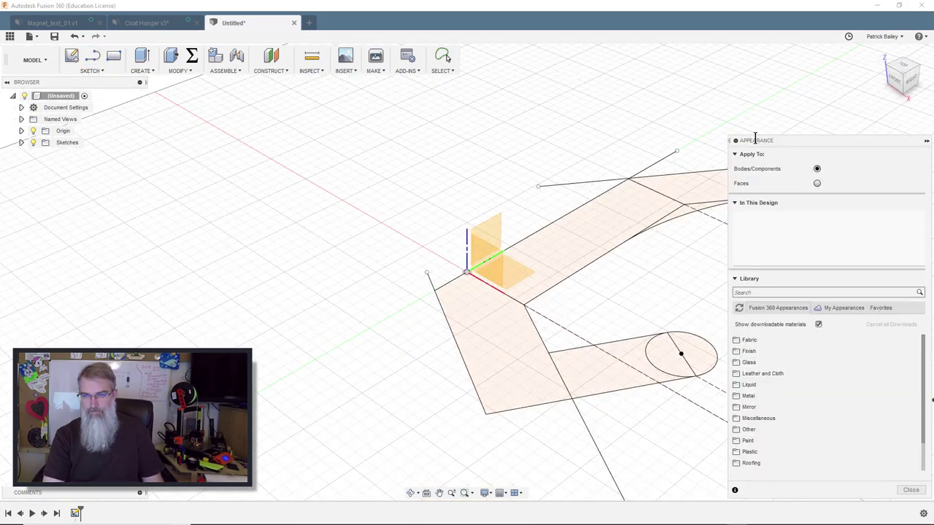
click(909, 490)
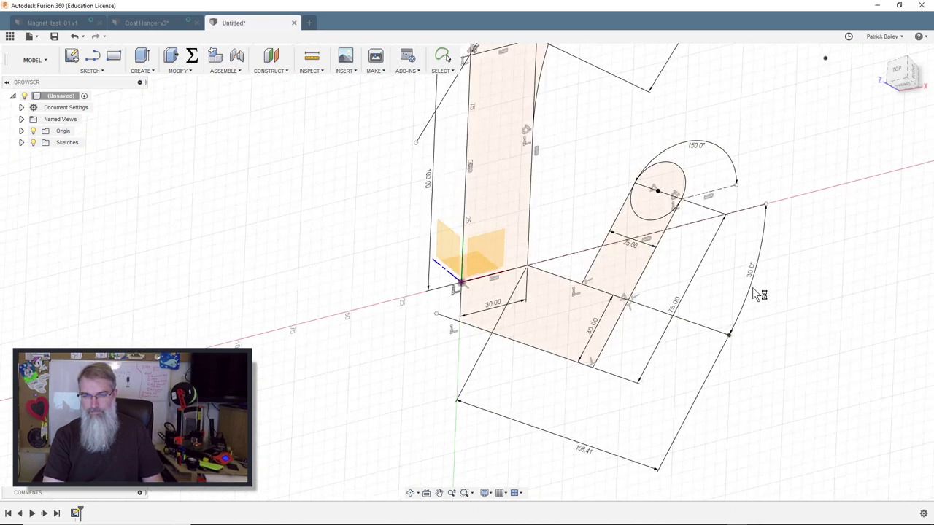
double_click(752, 288)
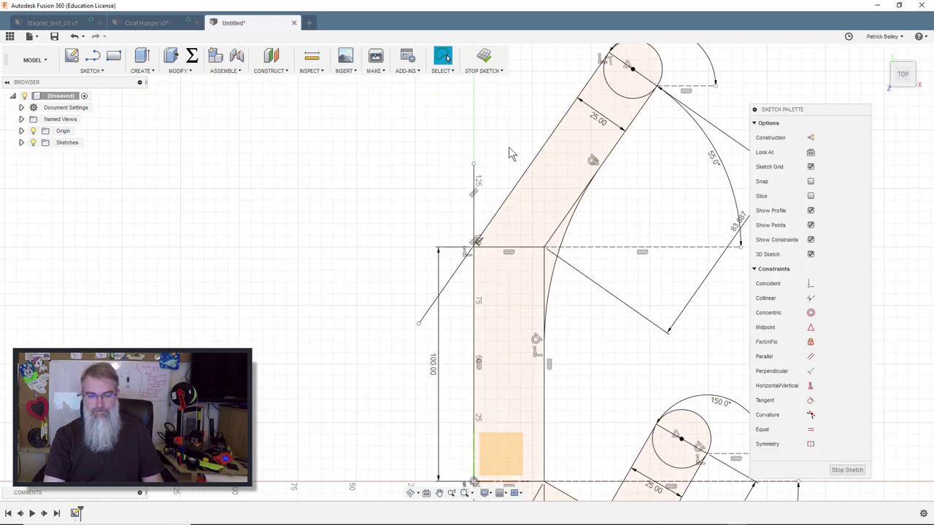
Step: Draw two joined 3-point arcs above the upper arm, forming an S-curve
key(s)
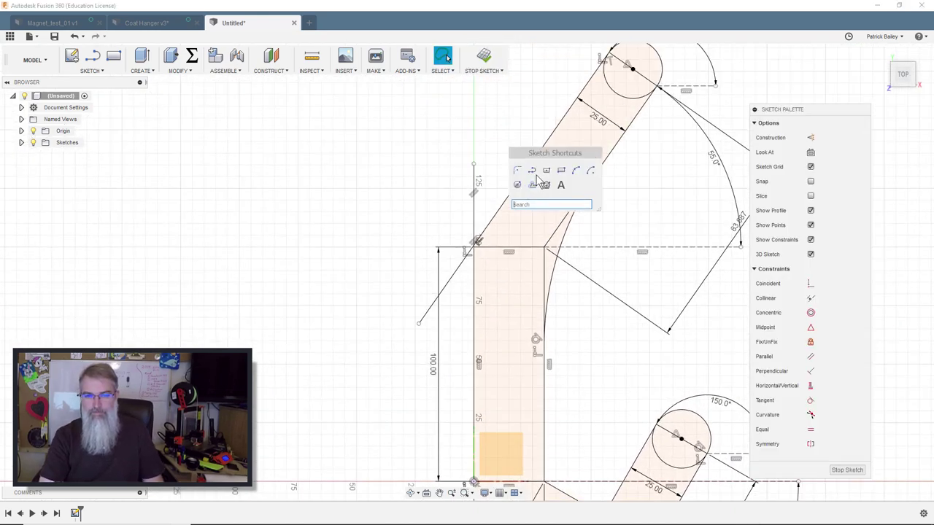
click(576, 171)
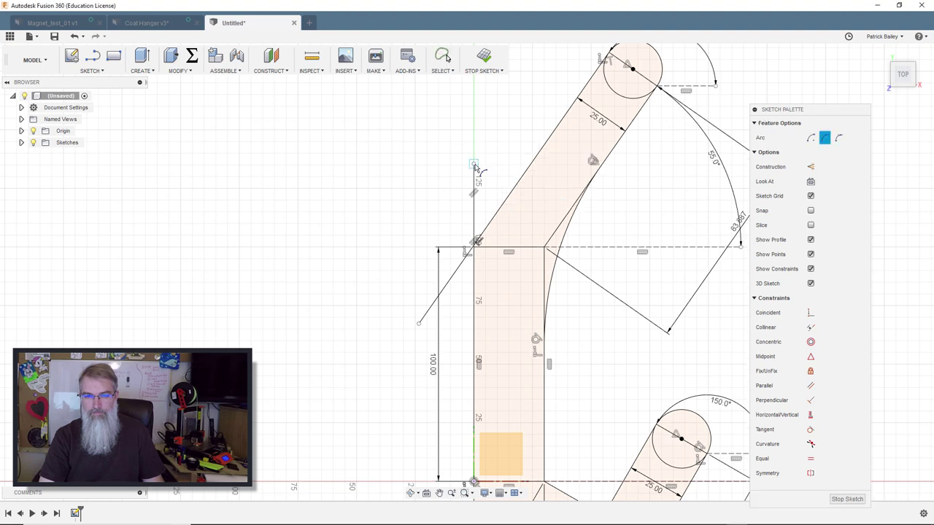
click(494, 161)
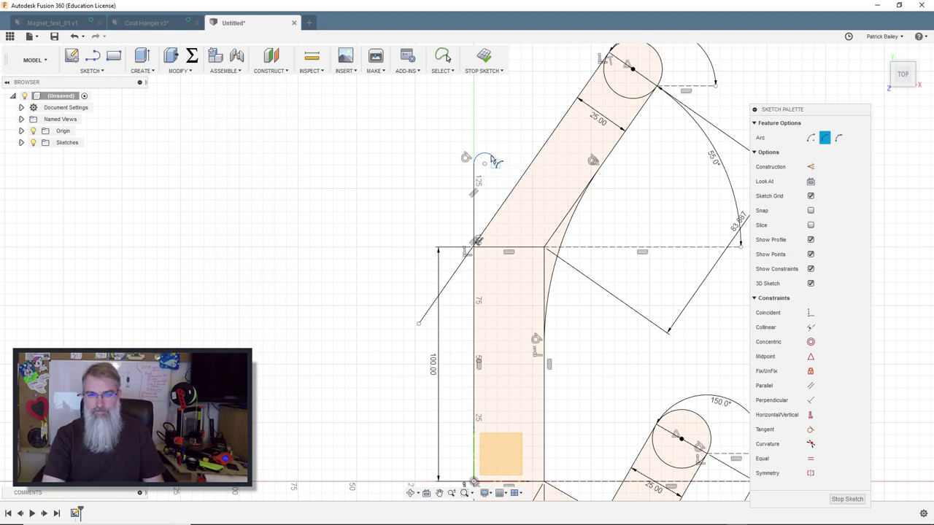
click(492, 157)
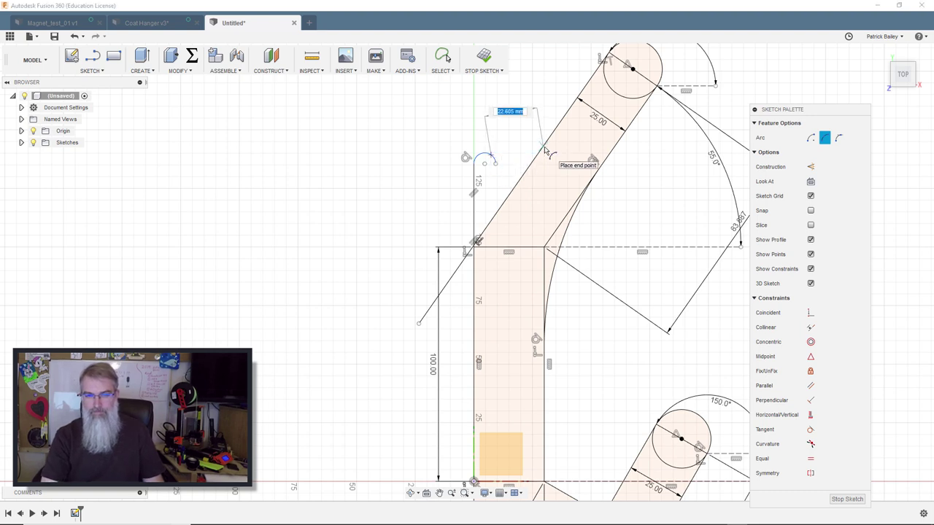
click(534, 157)
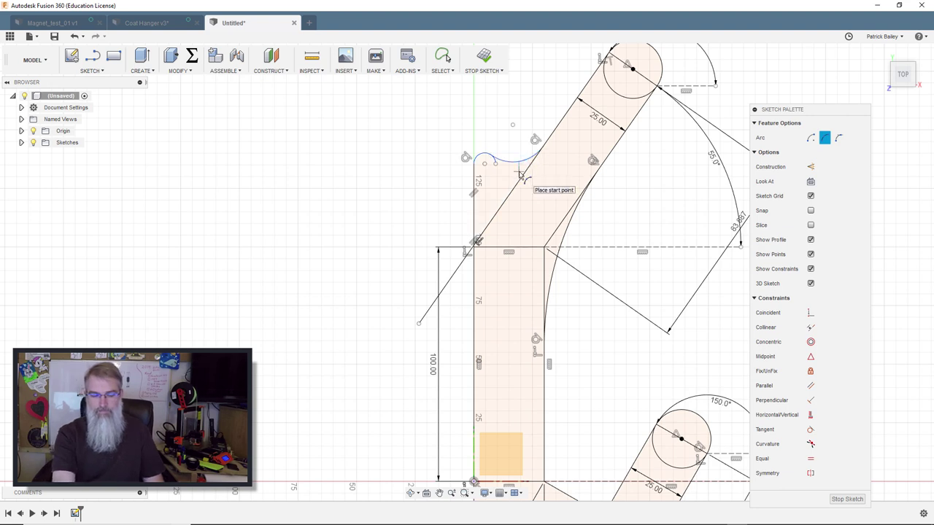
key(Escape)
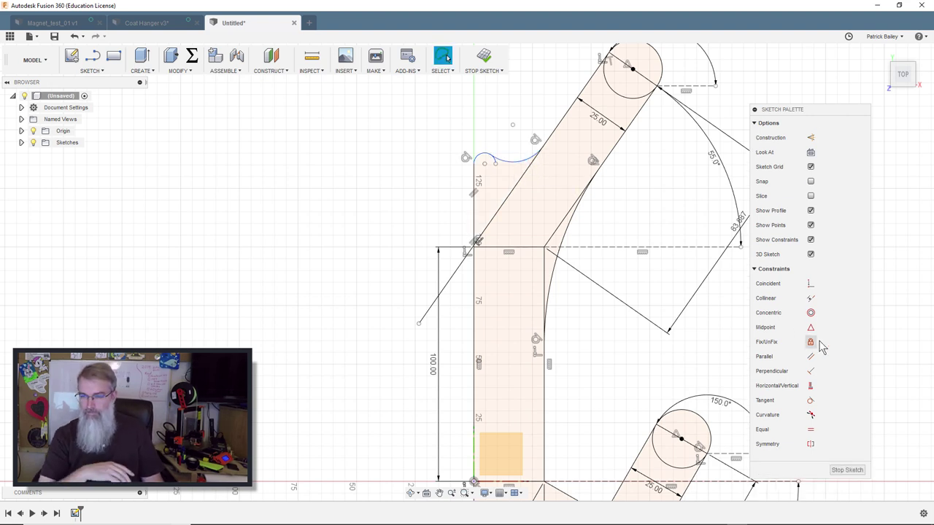
Step: Make the two new arcs tangent to each other
click(810, 400)
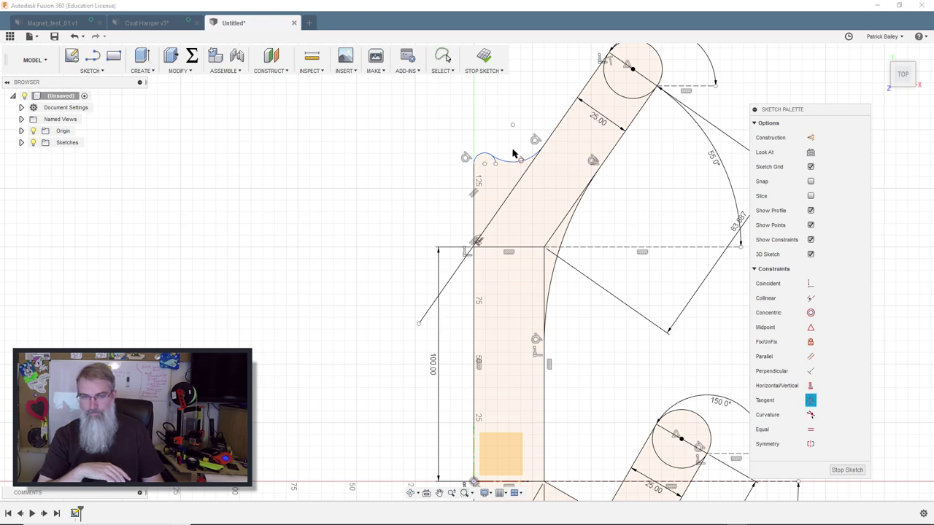
click(513, 167)
click(487, 158)
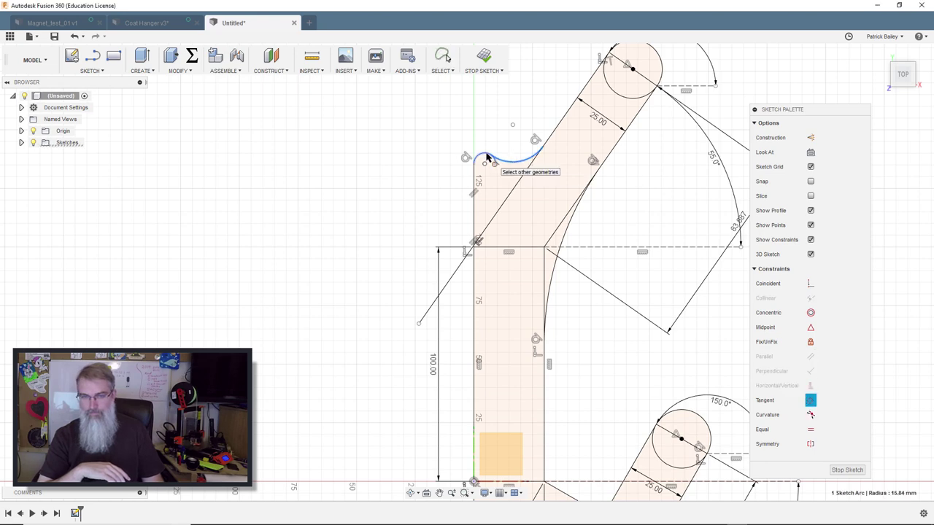
Step: Draw a 3-point rounding arc from the vertical bar's lower corner onto the lower arm
scroll(618, 242, down, 3)
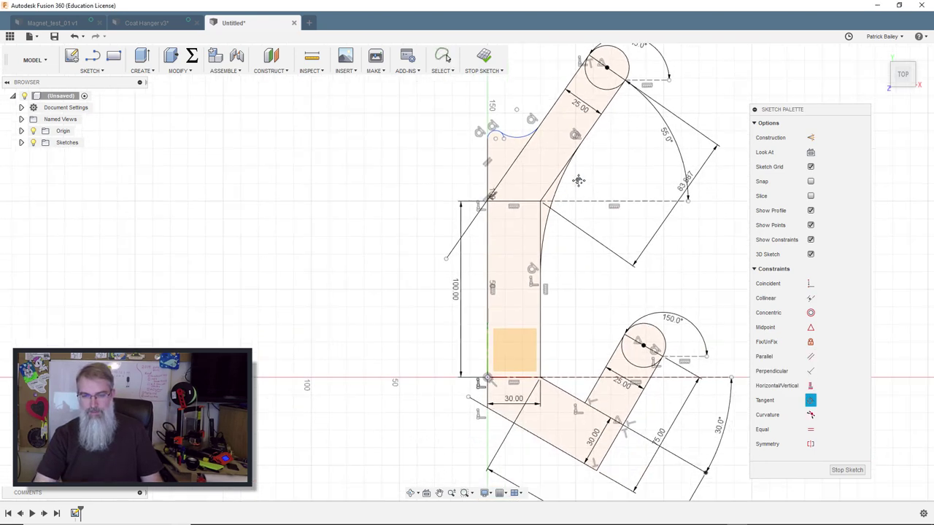
key(l)
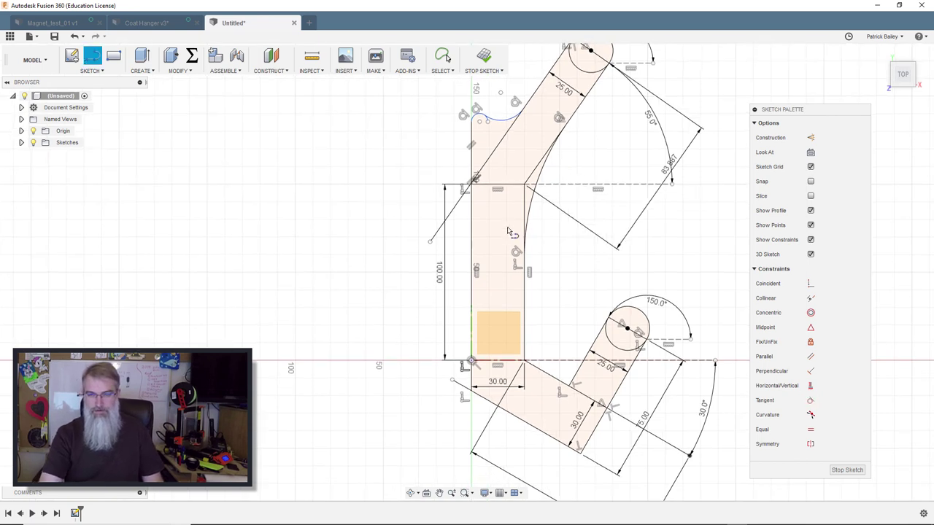
key(s)
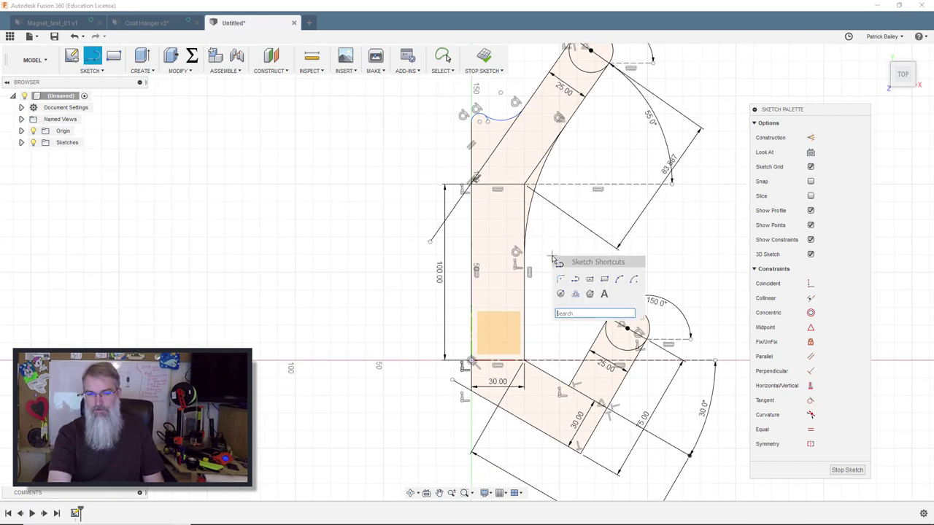
click(618, 277)
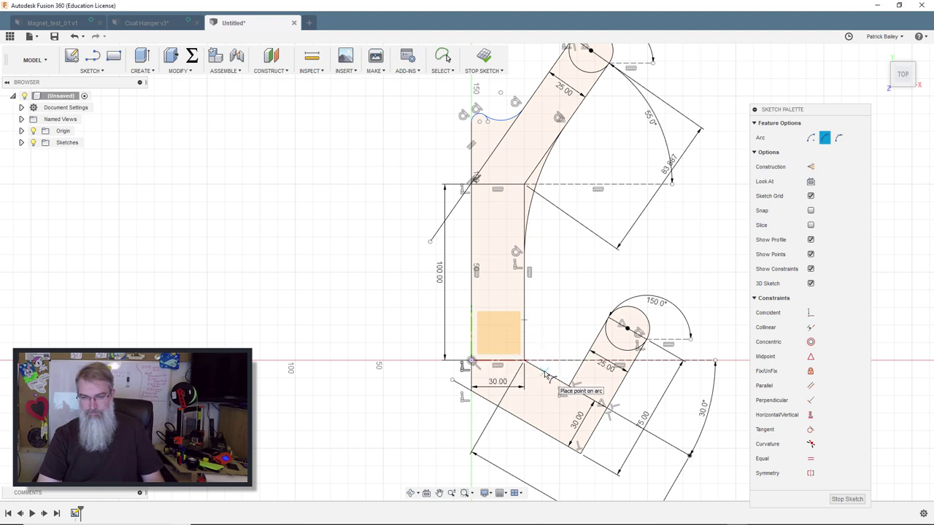
click(524, 319)
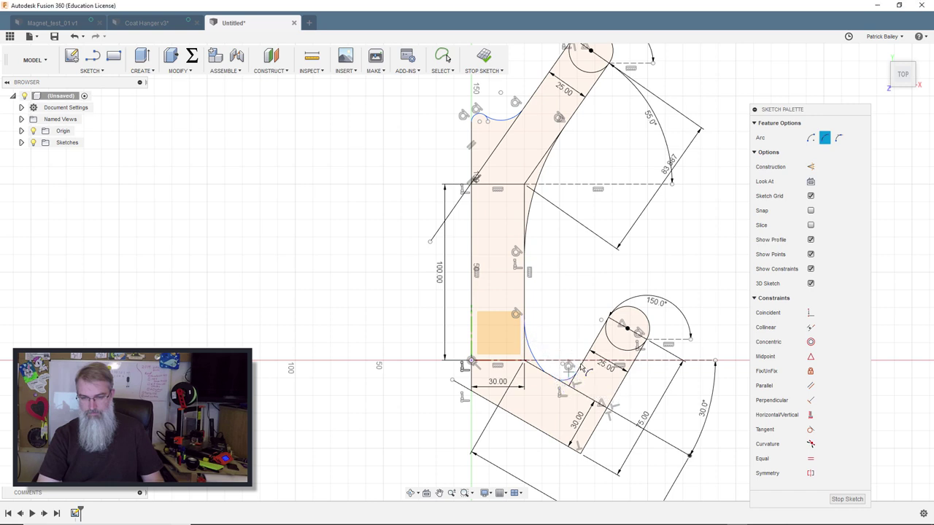
click(572, 374)
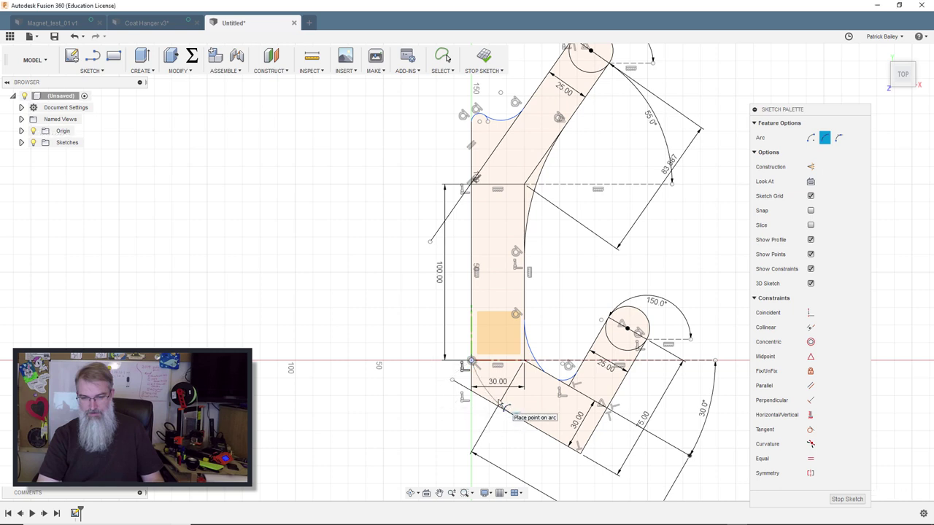
click(502, 404)
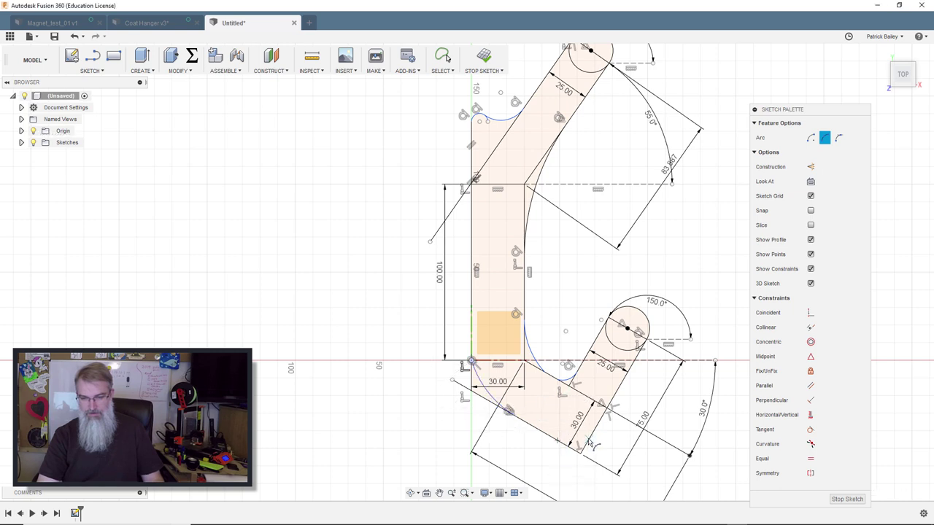
scroll(581, 446, up, 5)
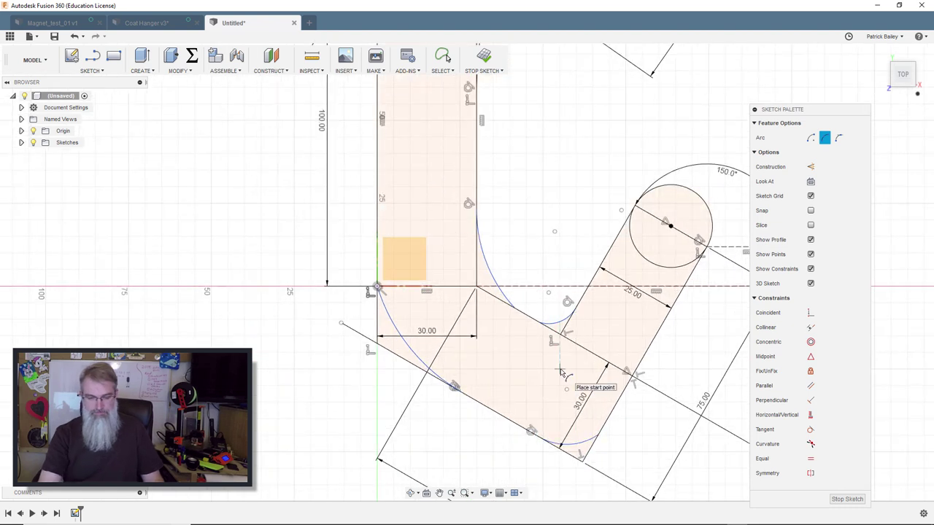
Step: Make the bottom, small, upper and lower-left arcs tangent to their adjoining angled lines
key(Escape)
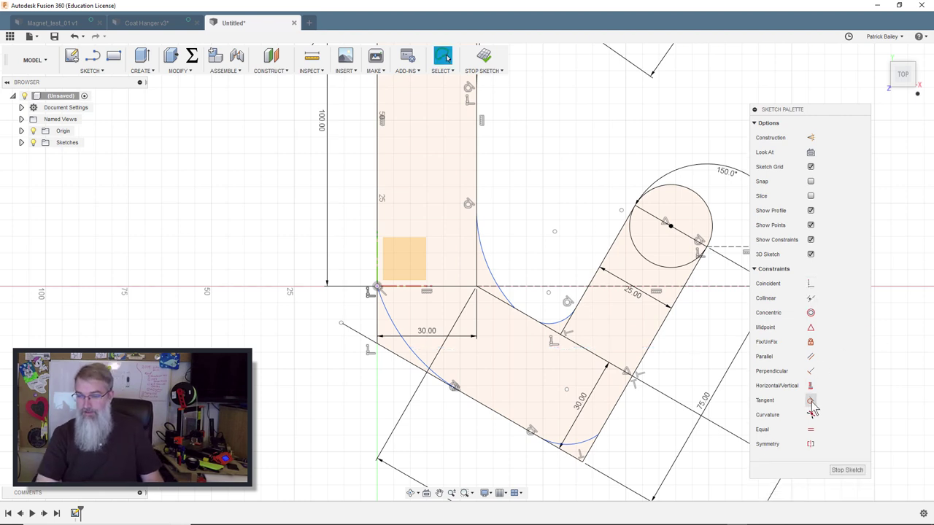
click(811, 400)
click(594, 440)
click(606, 431)
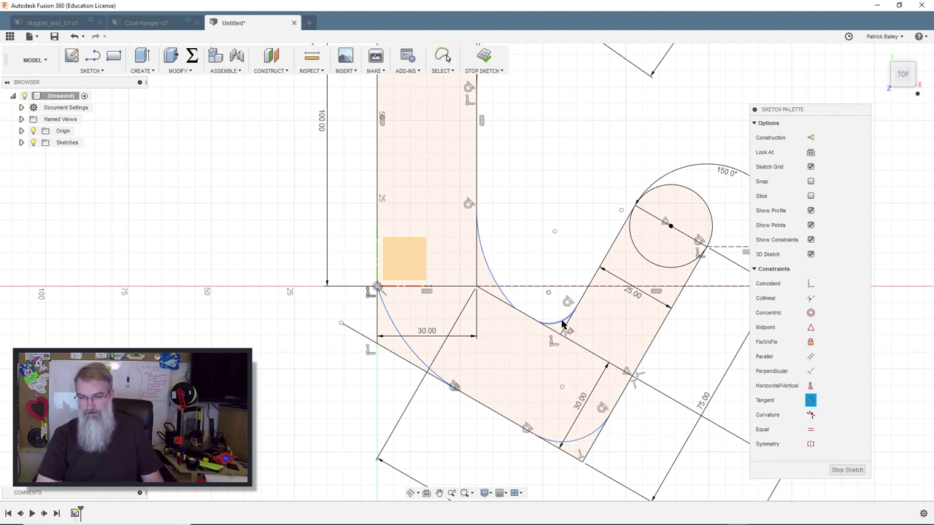
click(541, 322)
click(539, 323)
click(502, 297)
click(515, 309)
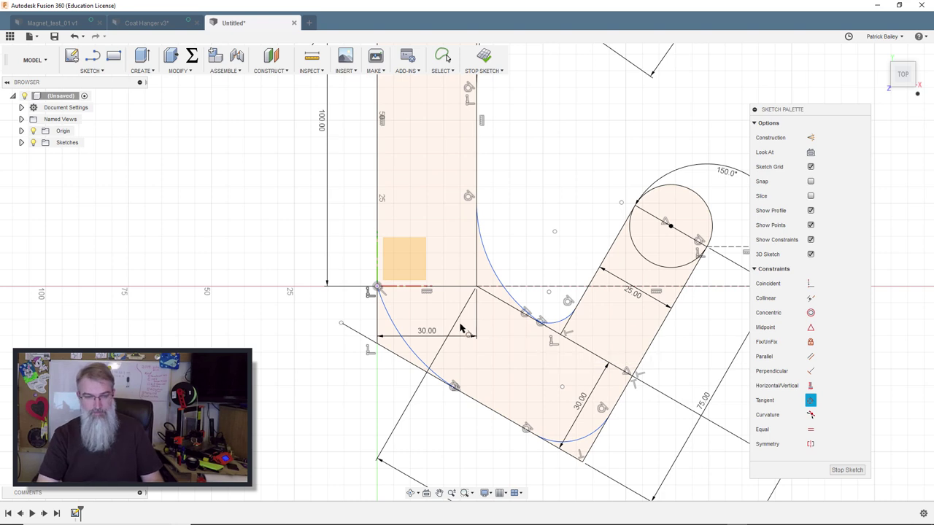
click(383, 305)
click(447, 377)
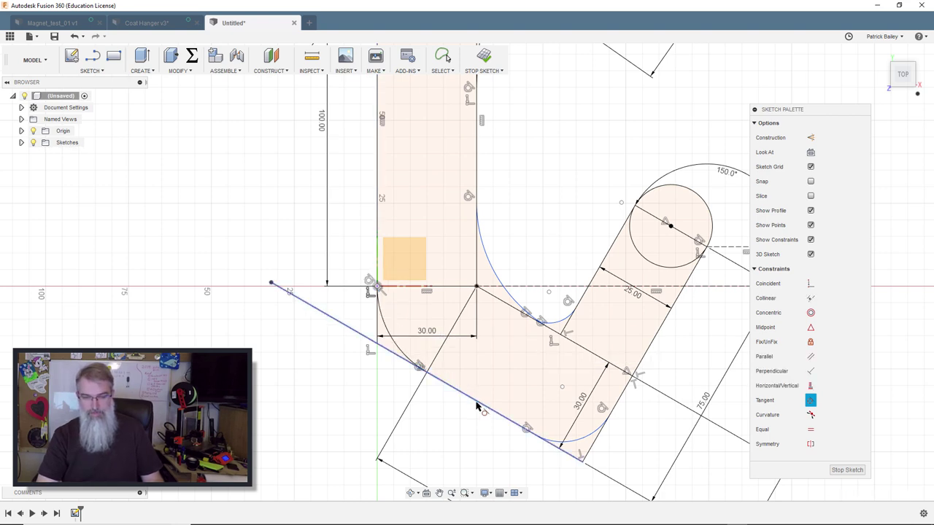
scroll(521, 390, down, 5)
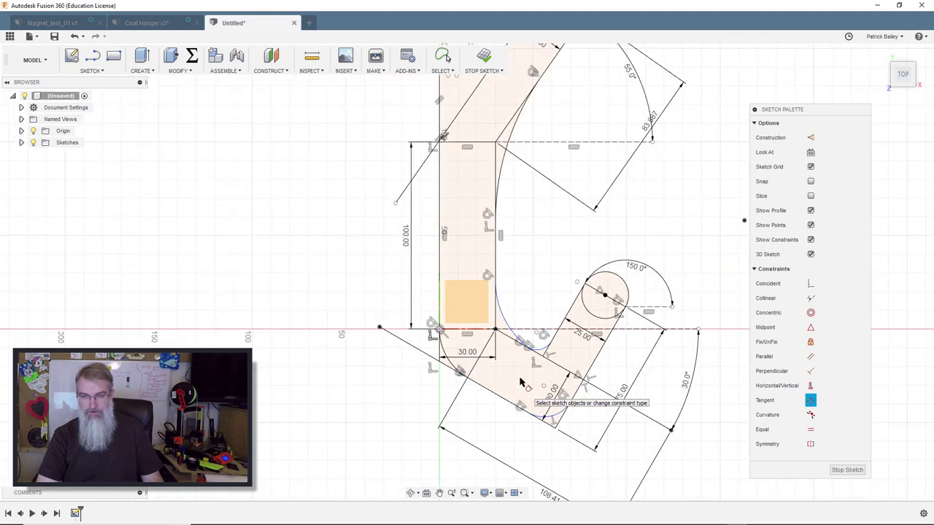
middle_drag(538, 265, 470, 301)
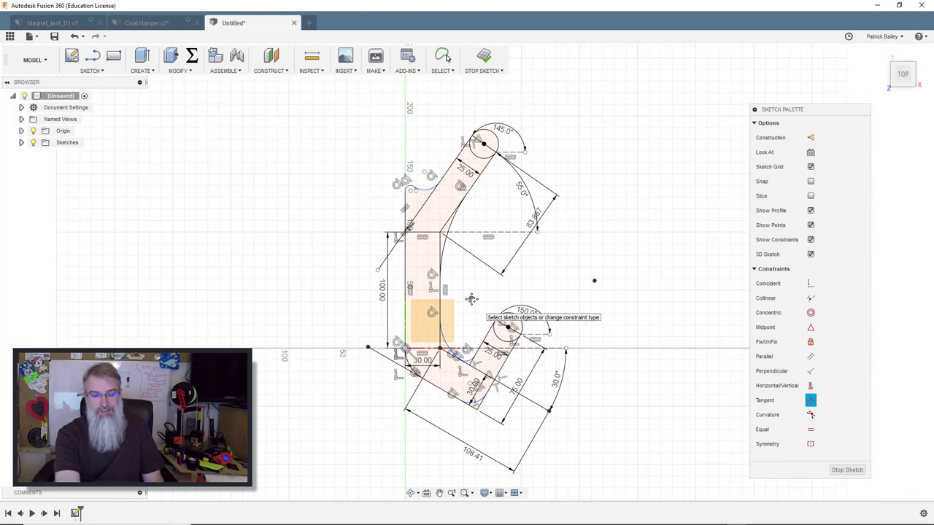
Step: Start an extrude with the middle rectangle, upper bend, long arm, end circle and sliver profiles
key(Escape)
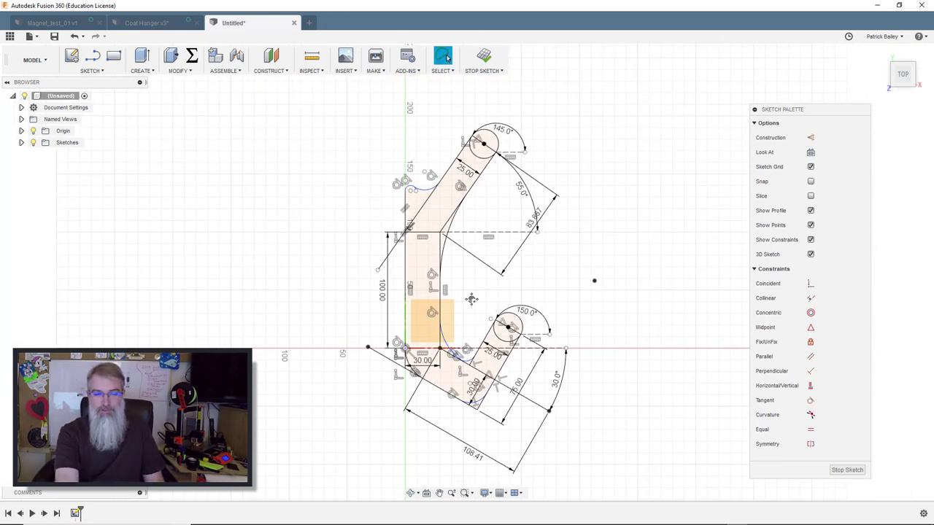
key(q)
click(585, 257)
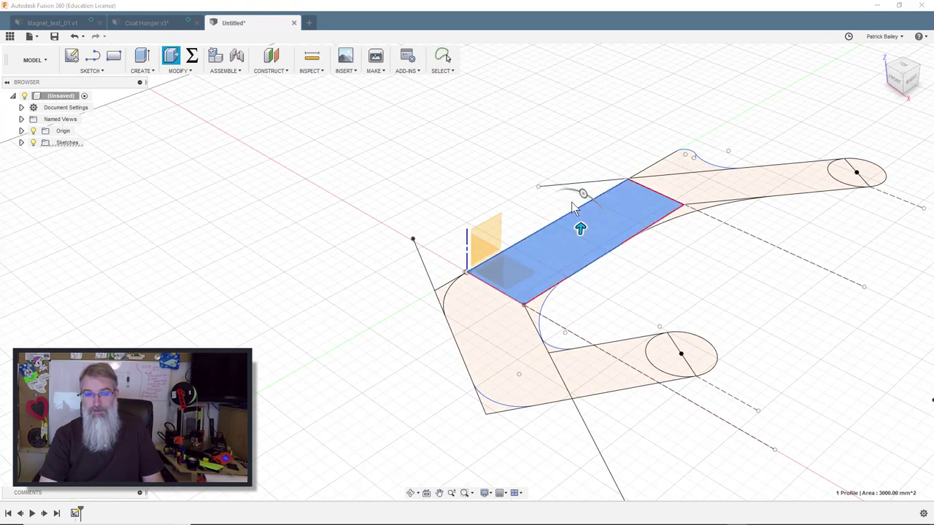
click(649, 195)
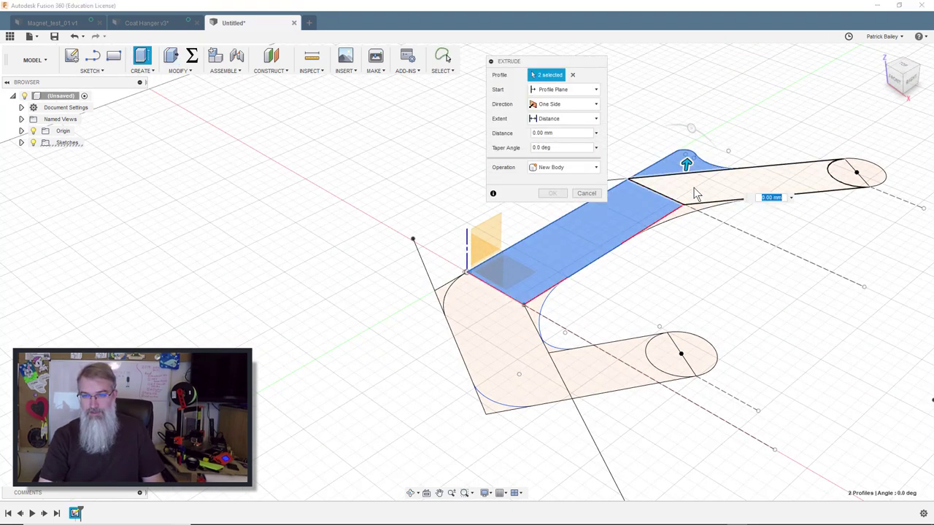
click(687, 191)
click(846, 178)
click(870, 166)
click(684, 214)
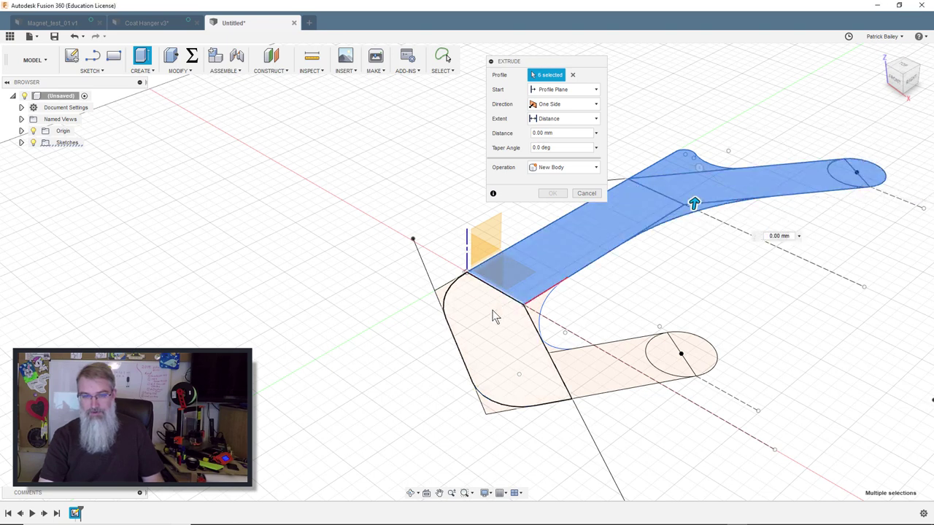
Step: Add the lower bend and end-circle profiles, then extrude all twelve 55 mm upward
click(496, 315)
click(564, 351)
click(573, 358)
click(548, 347)
click(658, 363)
click(682, 357)
click(706, 365)
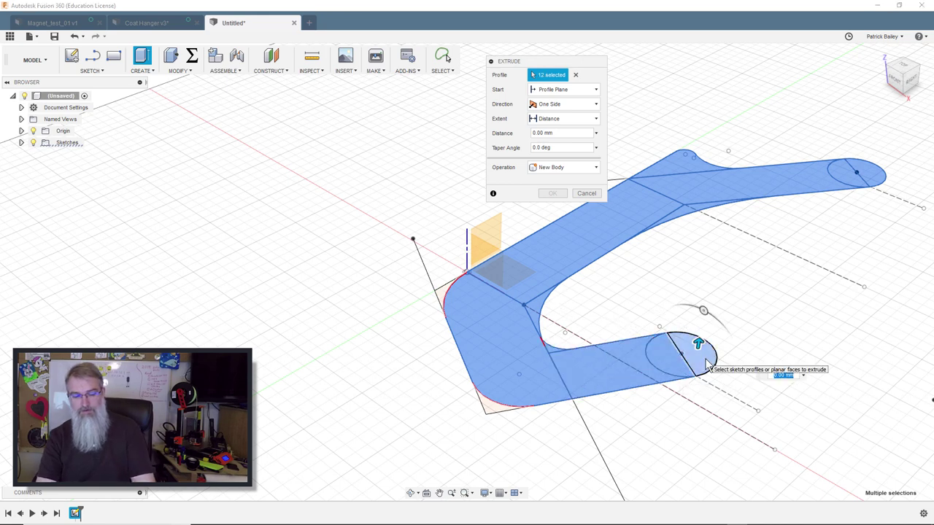
drag(700, 344, 692, 213)
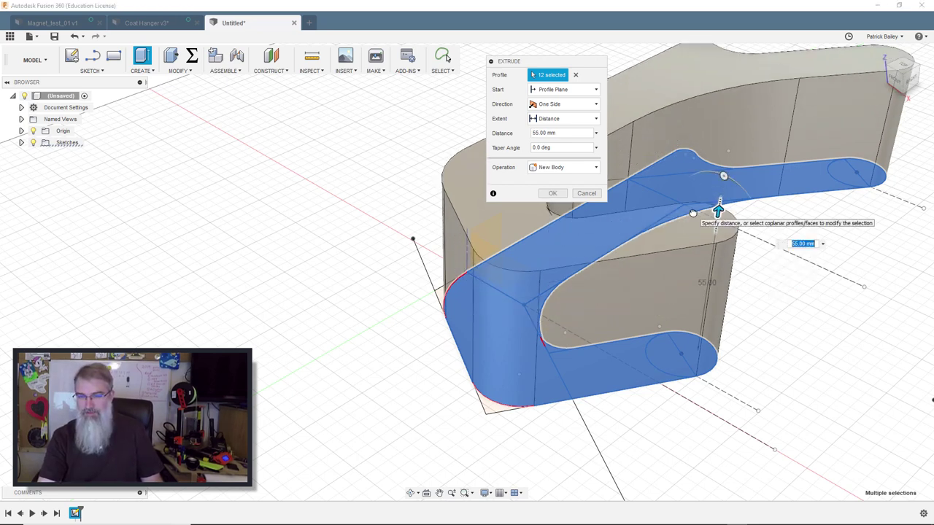
key(Return)
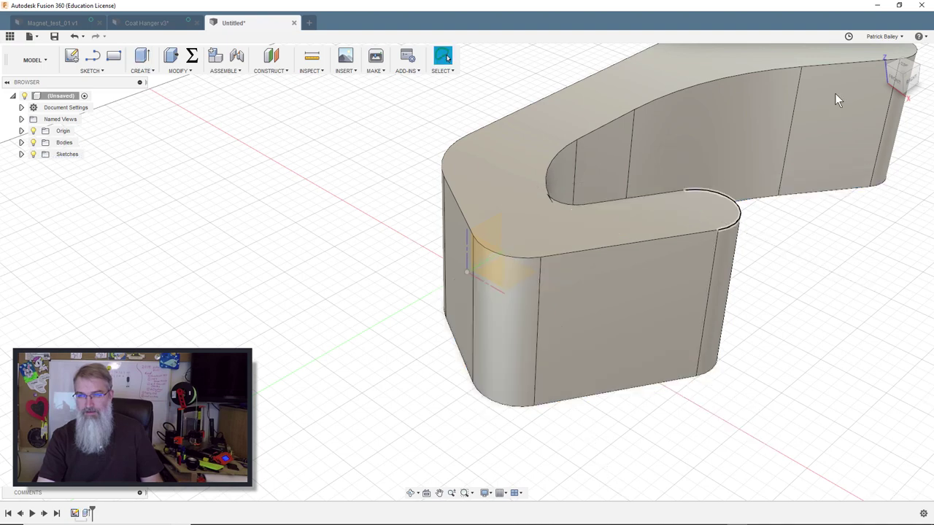
Step: Switch to the home view, then the LEFT view, and select the body's large flat side face
click(879, 53)
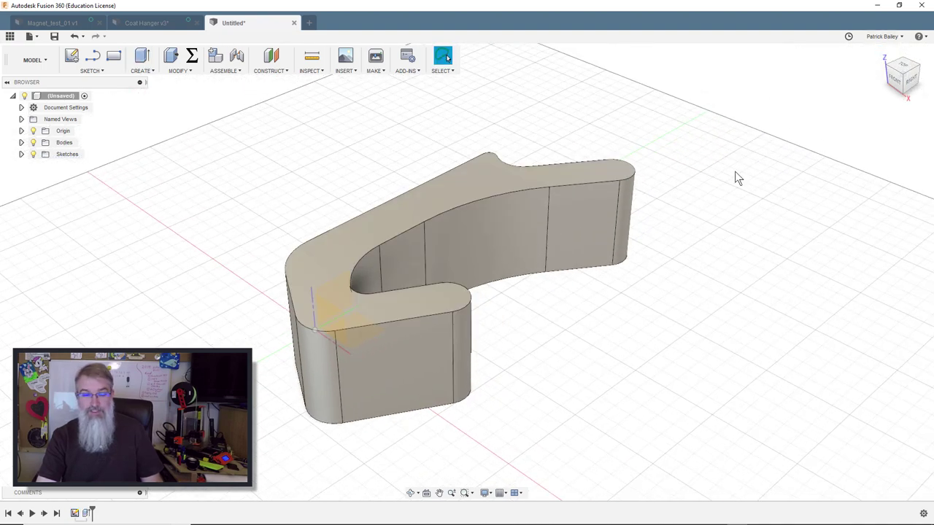
click(887, 82)
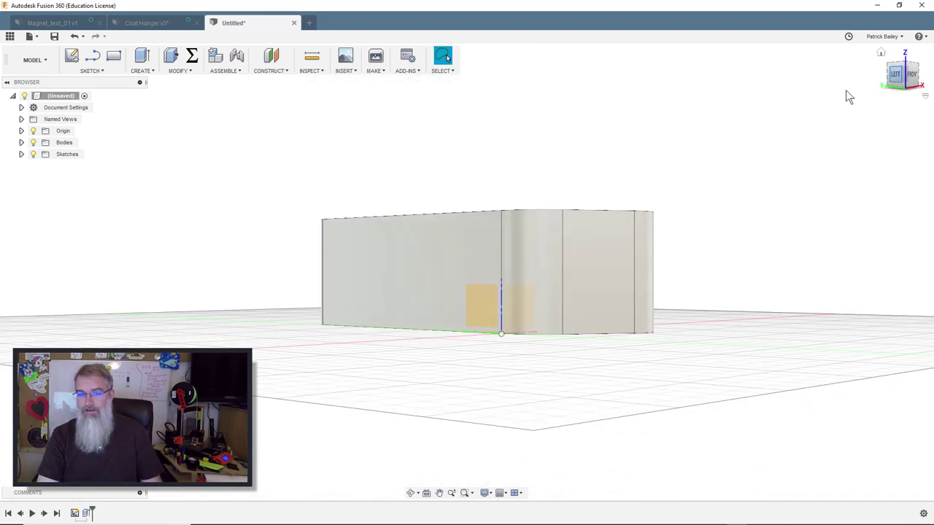
click(520, 285)
Step: Sketch on the flat side face a 135.499 mm horizontal construction line spanning edge to edge
right_click(517, 285)
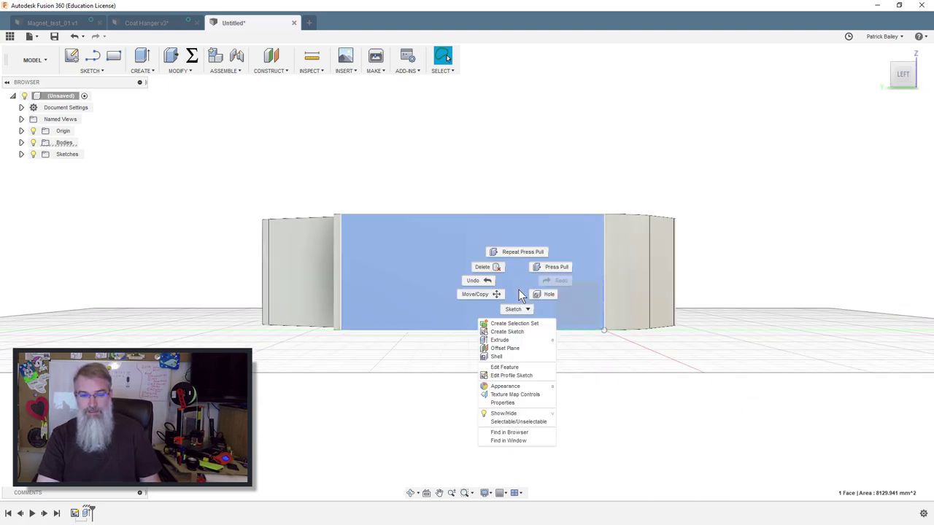
click(508, 332)
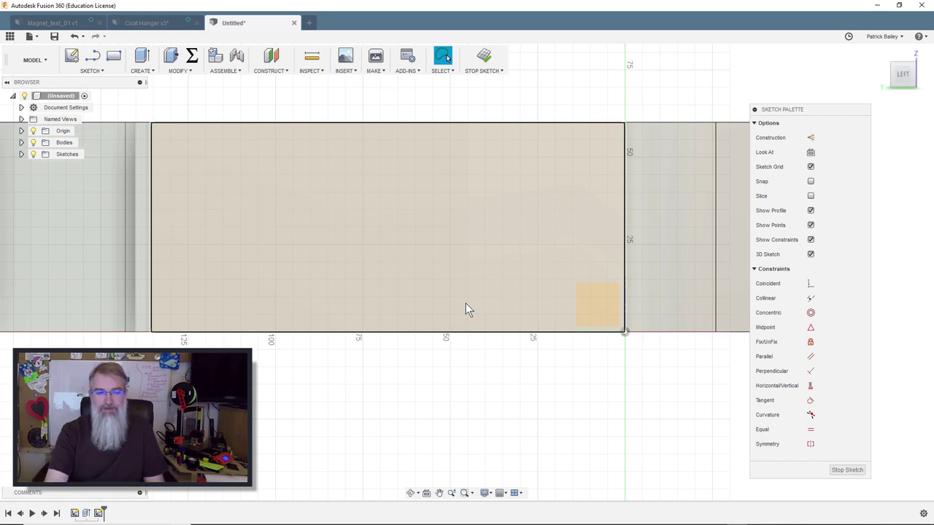
key(l)
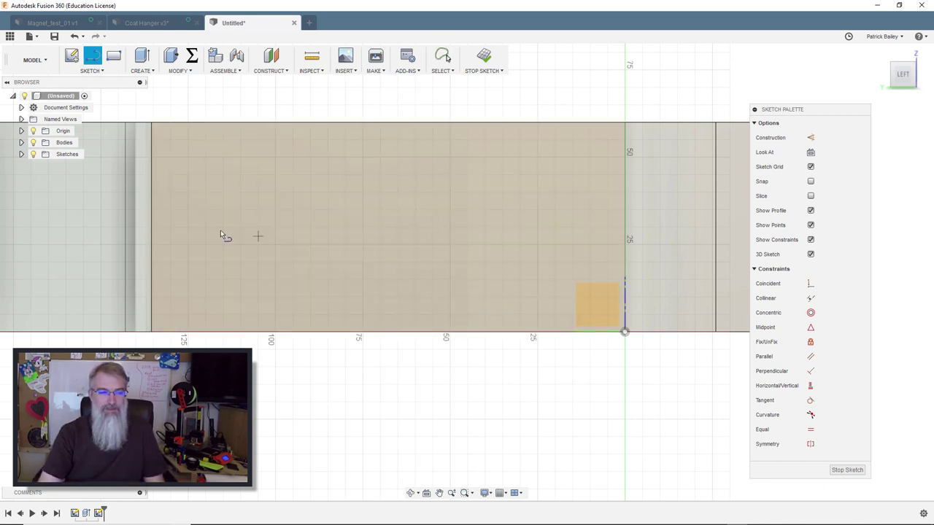
click(151, 227)
click(516, 228)
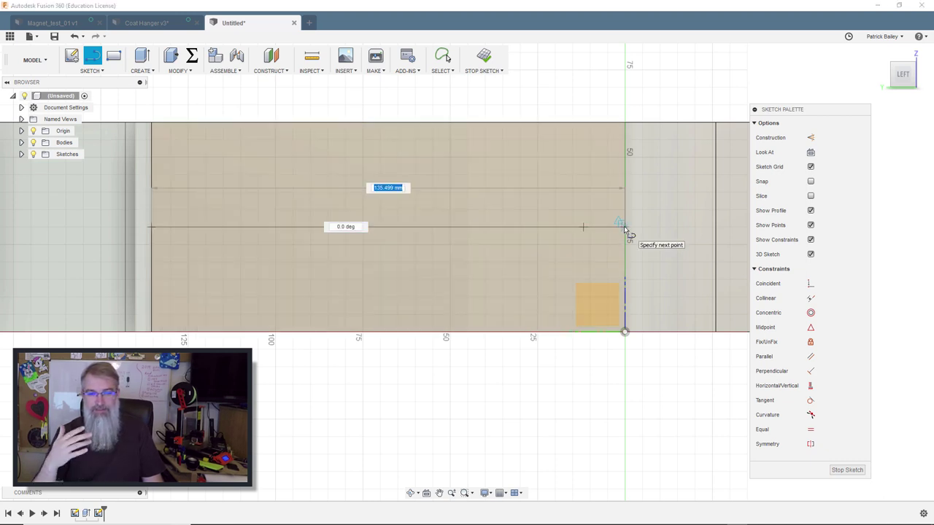
click(620, 228)
key(Escape)
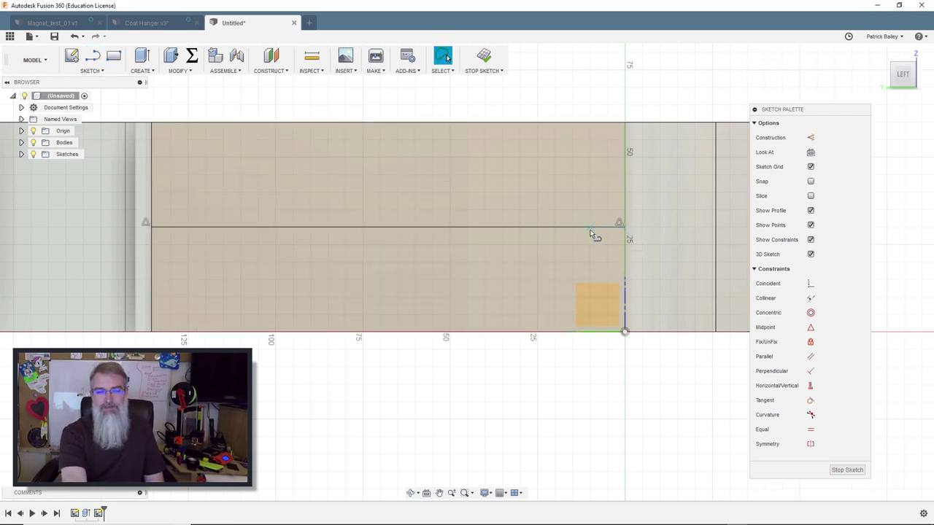
click(557, 228)
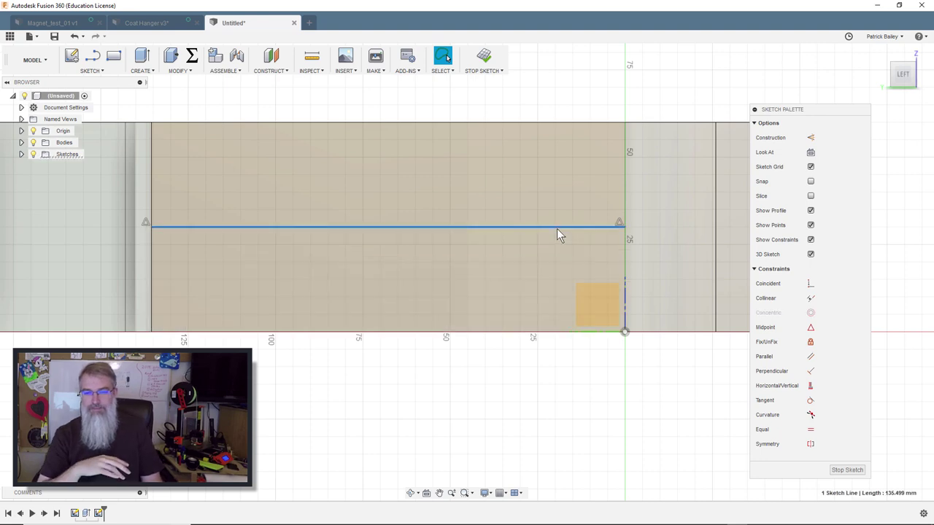
click(810, 138)
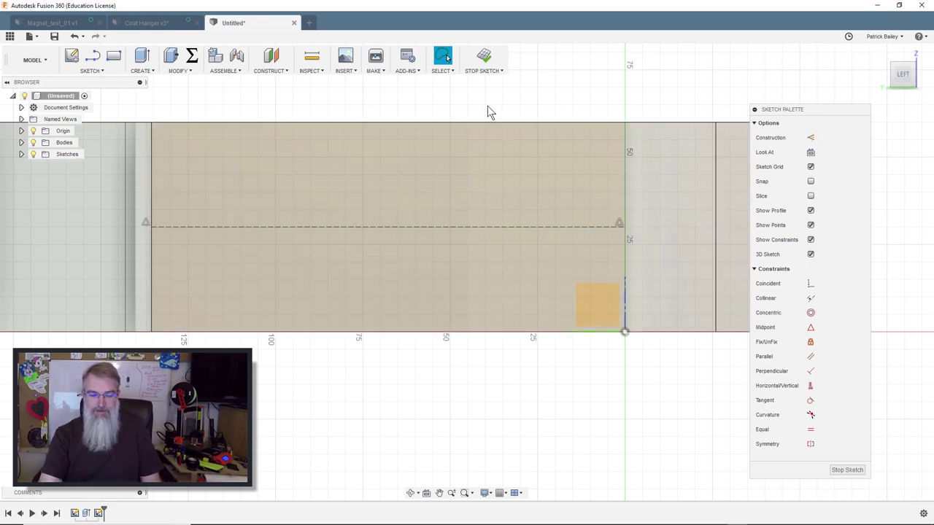
Step: Draw a 10 mm circumscribed hexagon centred on the construction line
key(s)
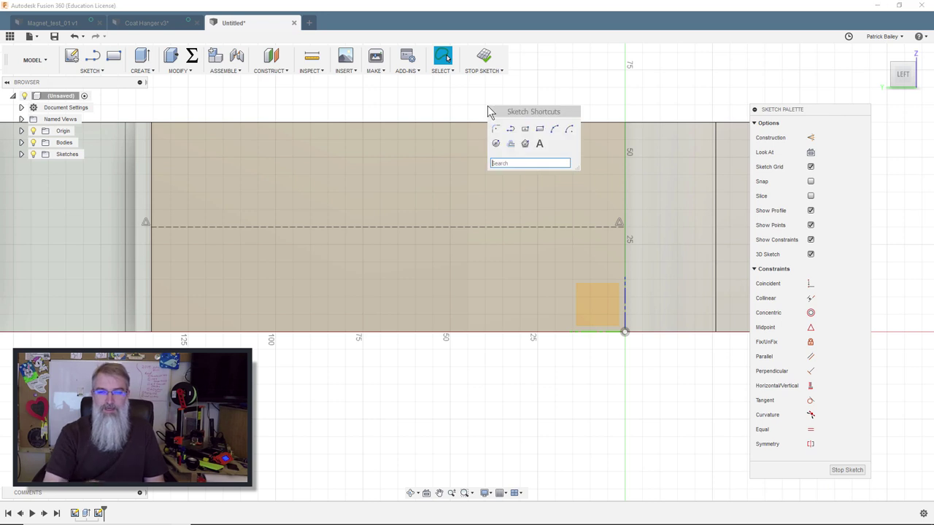
click(525, 143)
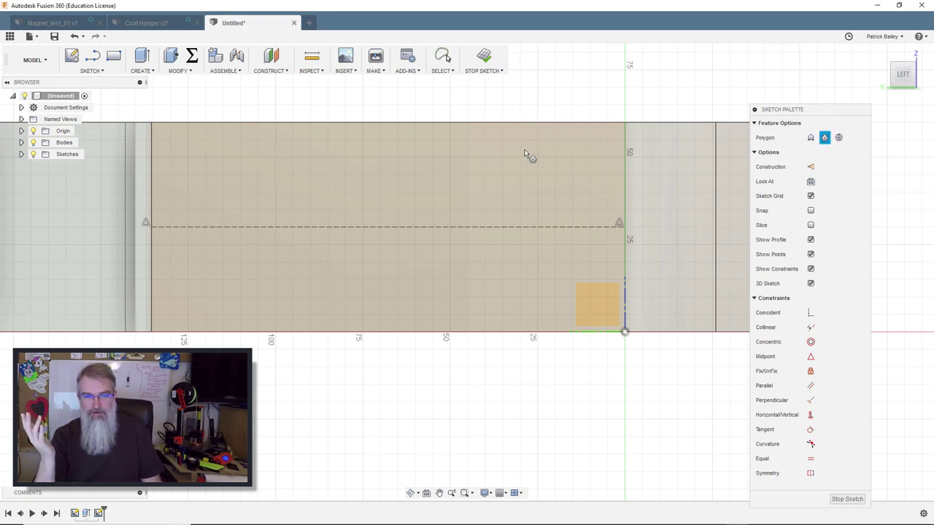
click(472, 227)
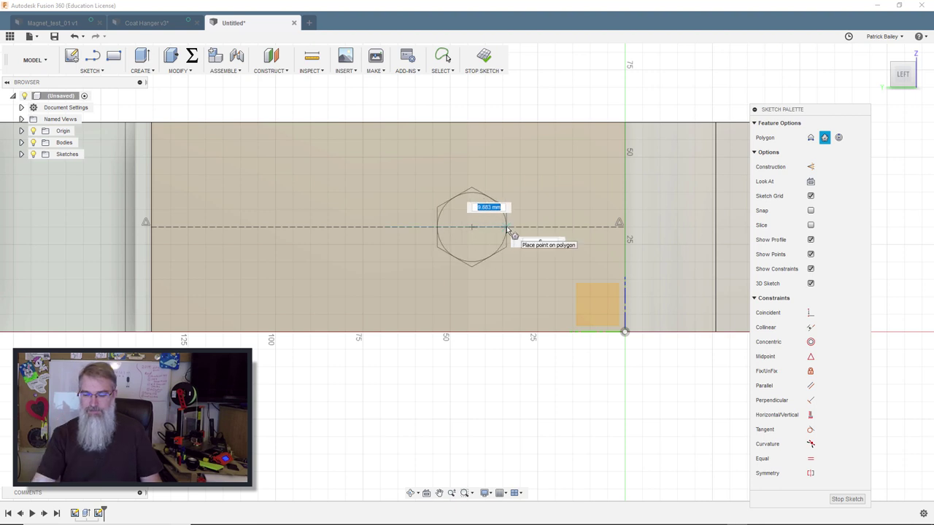
text(10)
key(Tab)
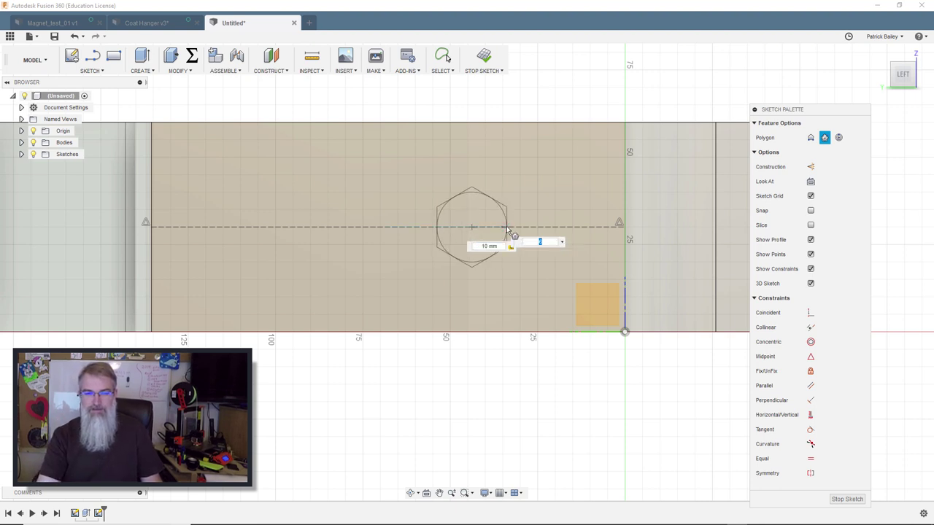
key(Return)
Step: Add a concentric 2.25 mm polygon at the hexagon's centre
key(s)
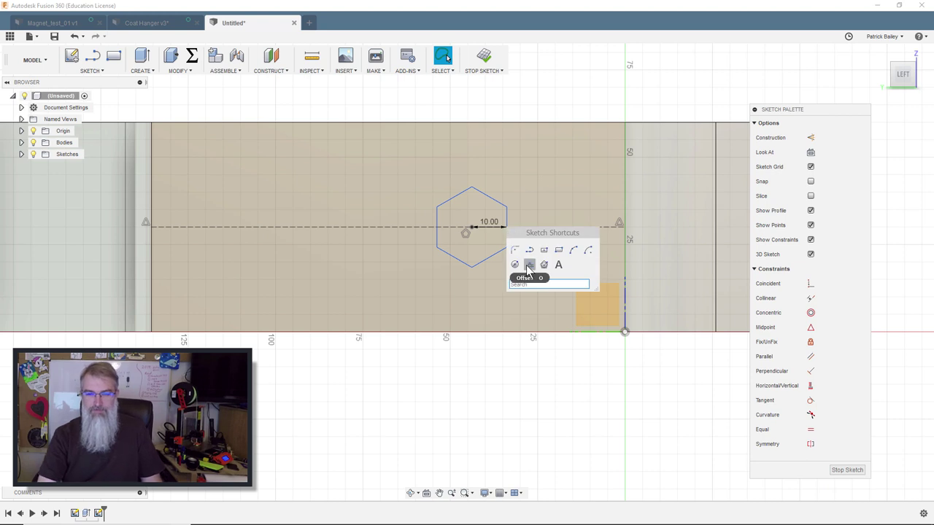
click(540, 265)
click(472, 227)
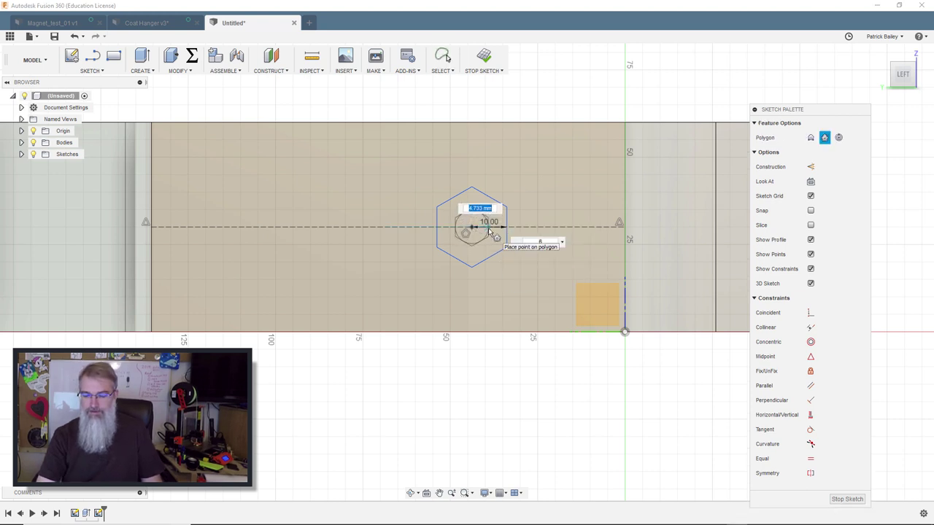
key(Tab)
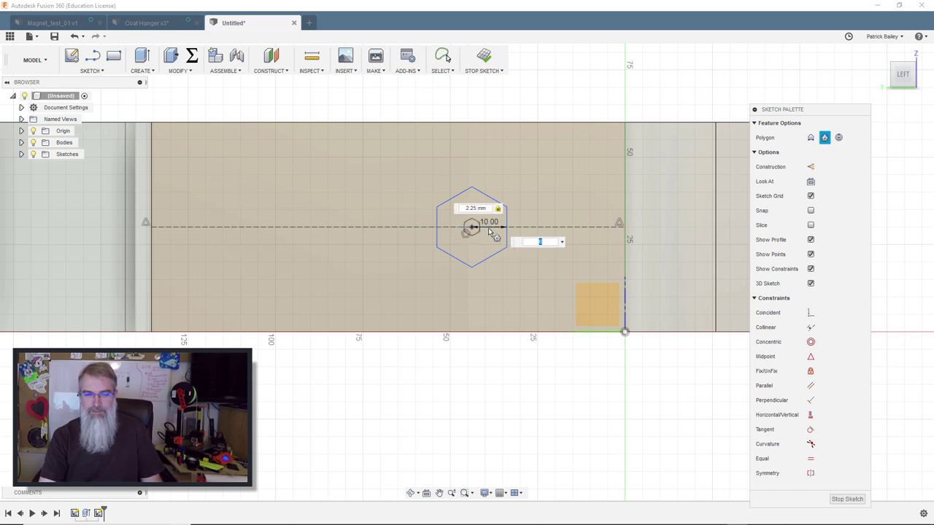
key(Return)
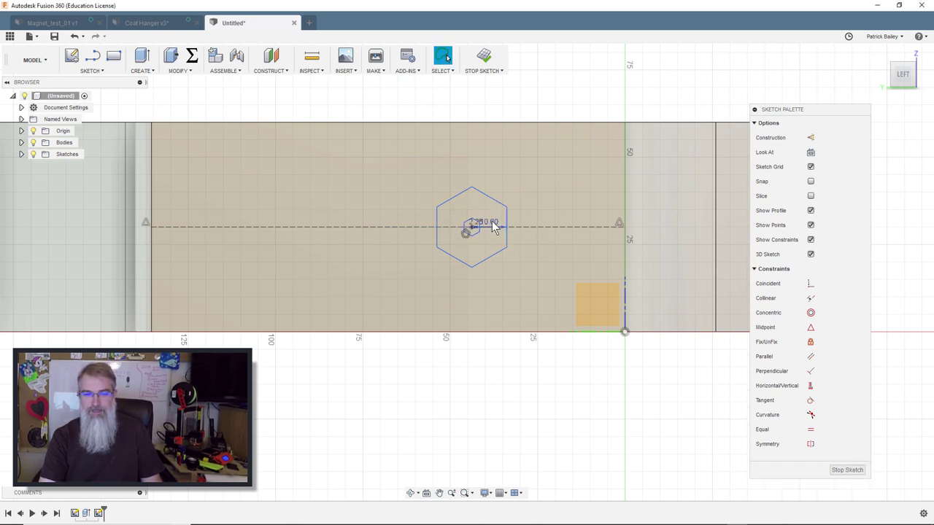
Step: Dimension the hexagon to 5 mm
click(490, 282)
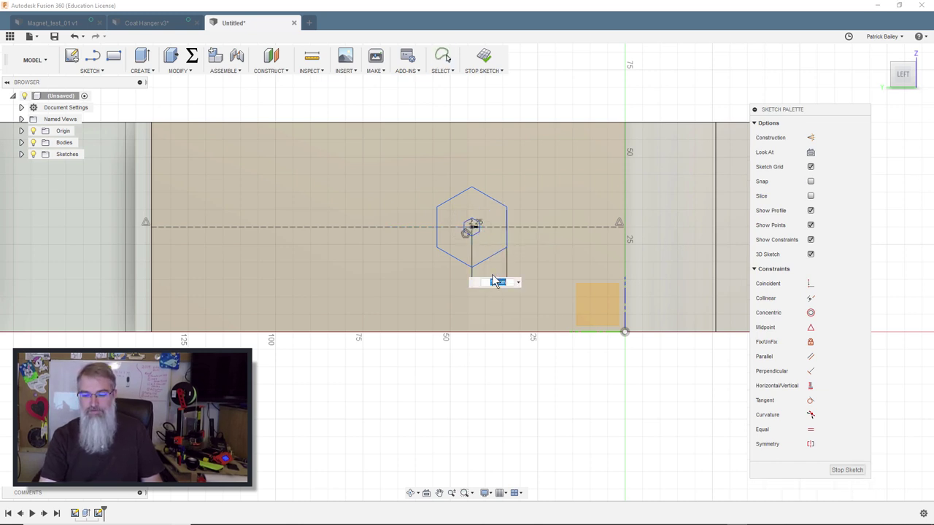
text(5)
key(Return)
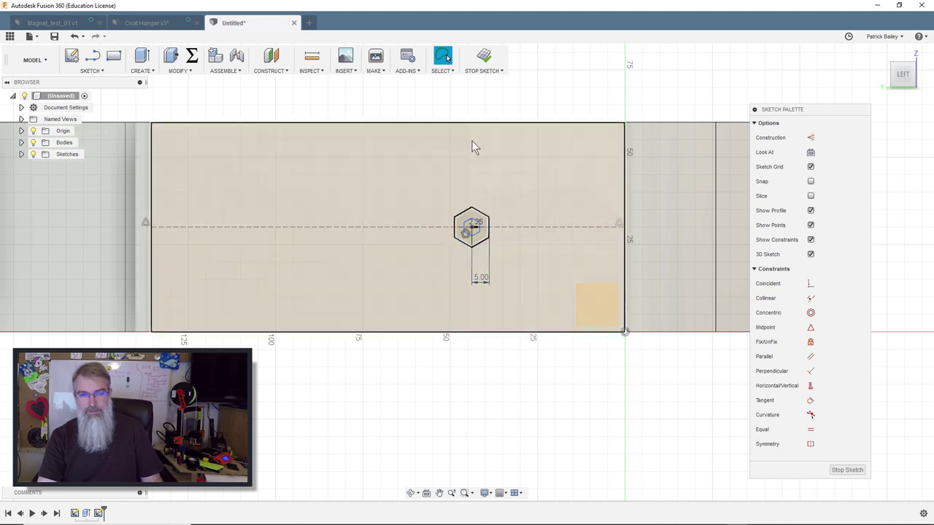
mouse_move(431, 107)
mouse_down()
mouse_move(485, 241)
mouse_move(506, 259)
mouse_up()
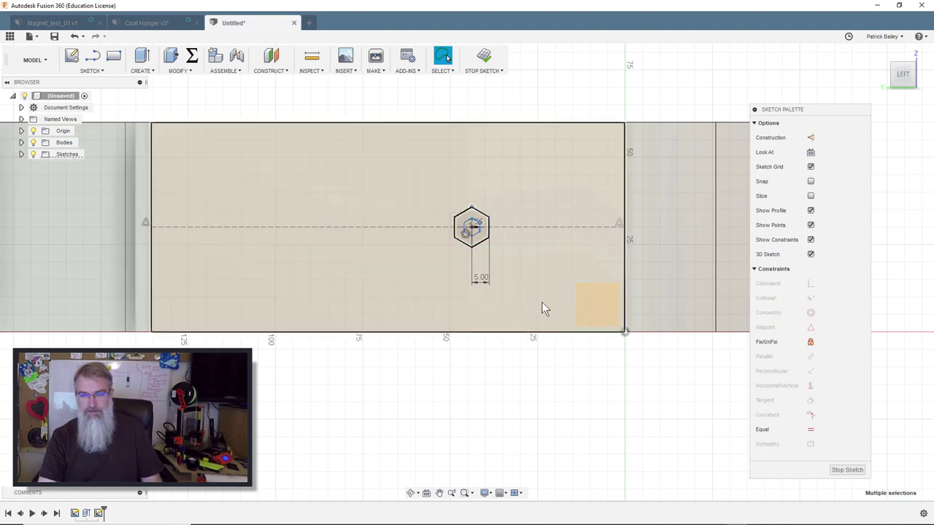
mouse_move(435, 196)
mouse_down()
mouse_move(487, 230)
mouse_move(496, 253)
mouse_move(470, 272)
mouse_move(442, 246)
mouse_move(488, 267)
mouse_move(431, 247)
mouse_up()
key(m)
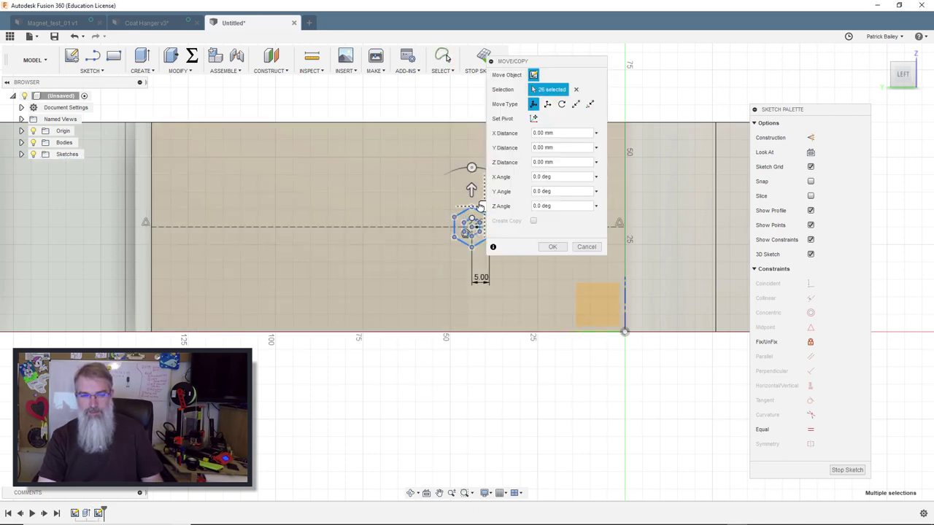
drag(484, 208, 283, 206)
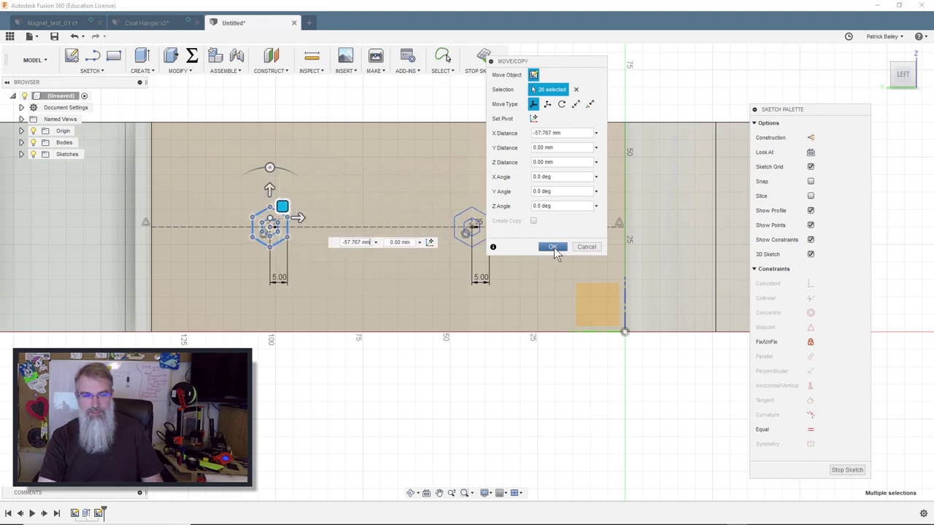
click(587, 247)
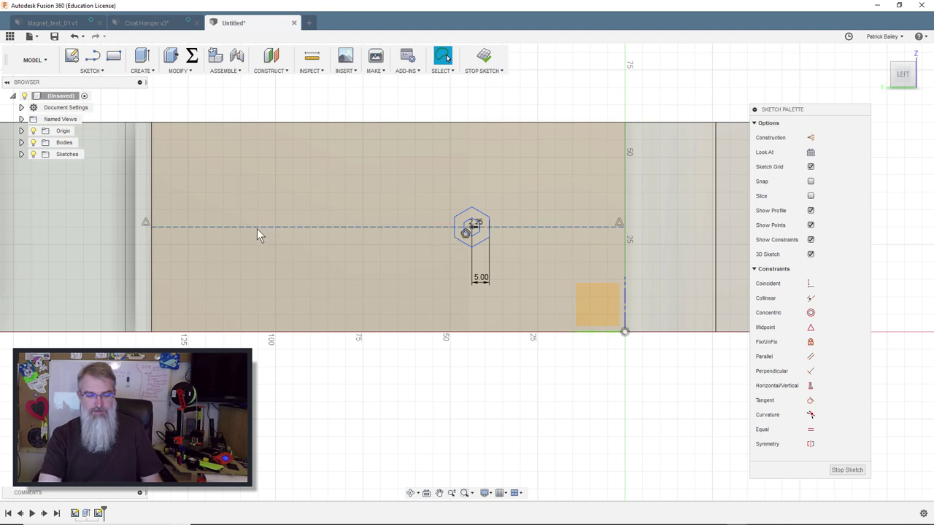
Step: Draw a radius-5 circumscribed hexagon on the left part of the construction line
key(s)
click(308, 267)
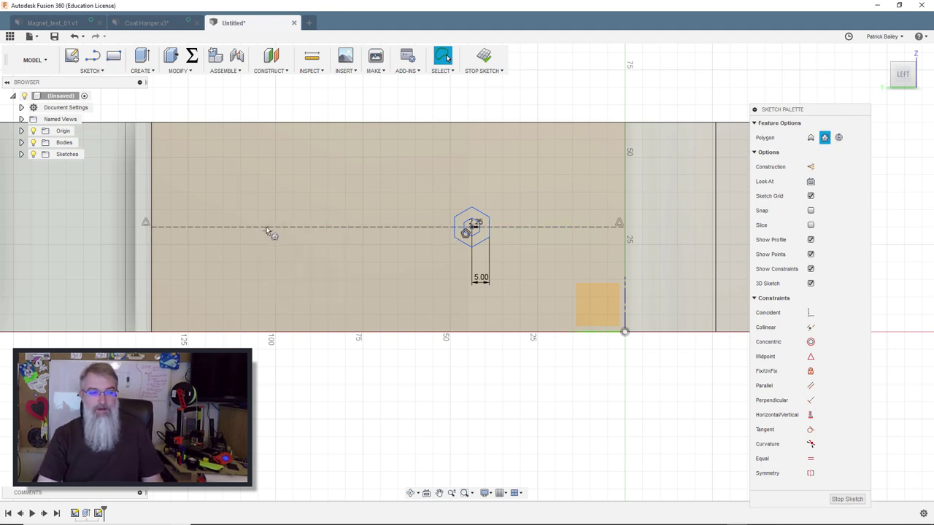
click(267, 228)
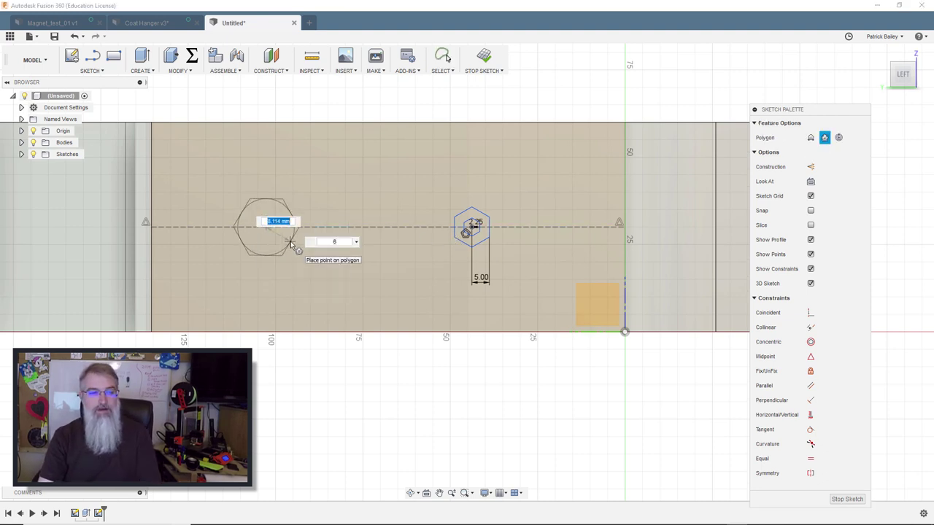
key(Tab)
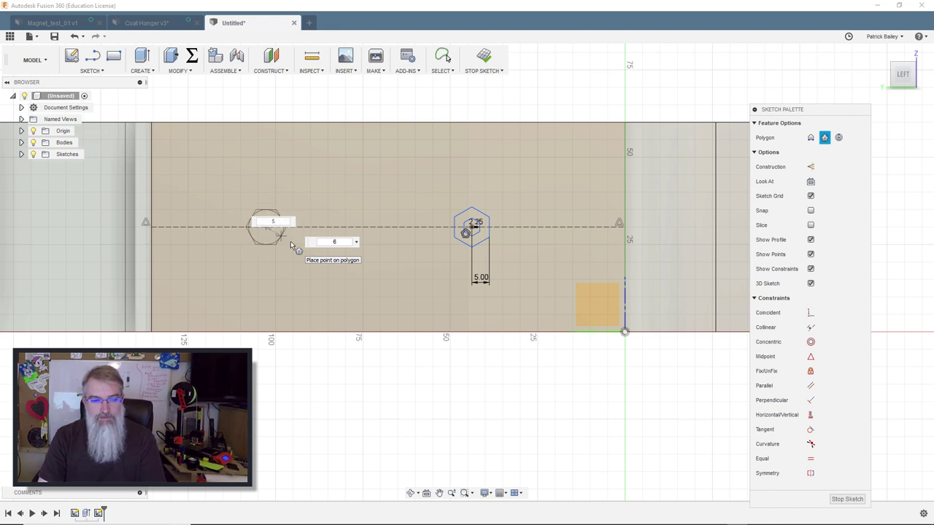
key(Tab)
text(5)
key(Tab)
key(Return)
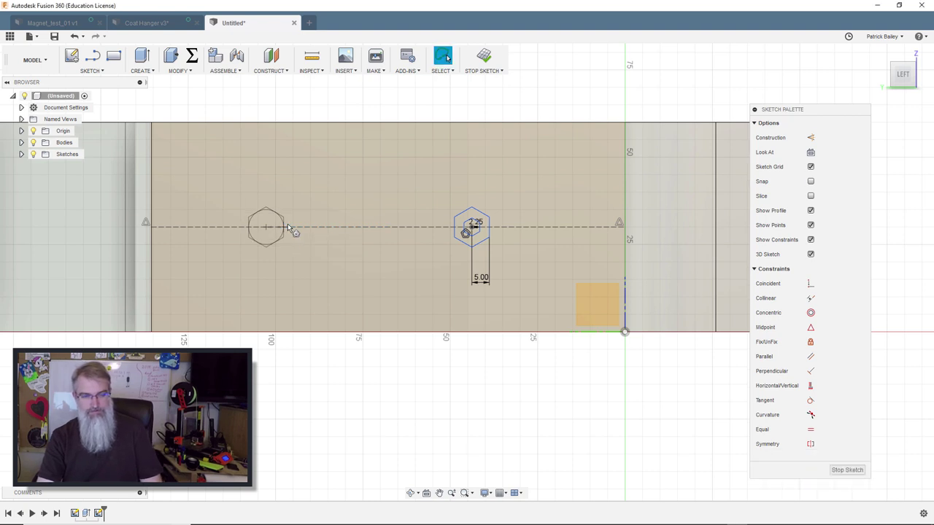
Step: Add a concentric 2.25 polygon inside the new left hexagon
key(s)
click(324, 262)
click(267, 228)
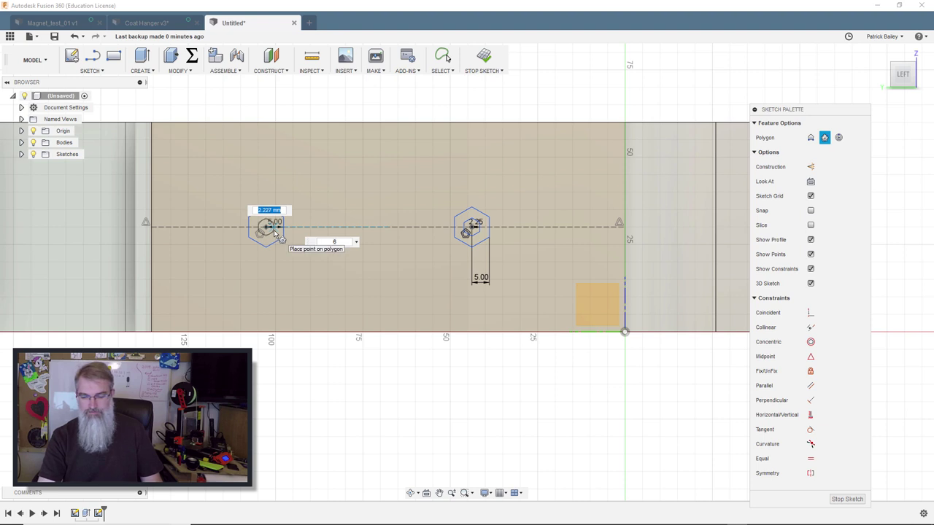
key(BackSpace)
key(BackSpace)
key(BackSpace)
key(BackSpace)
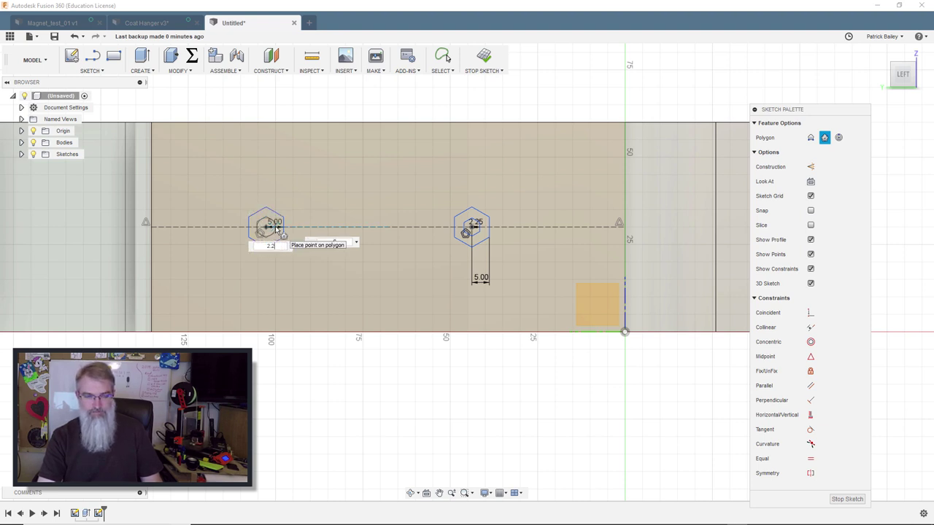
text(2.25)
key(Return)
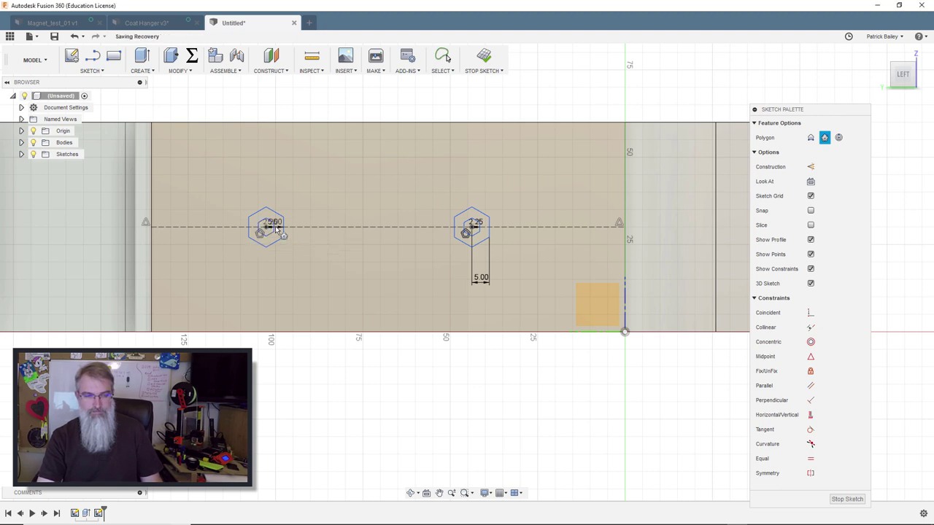
key(Escape)
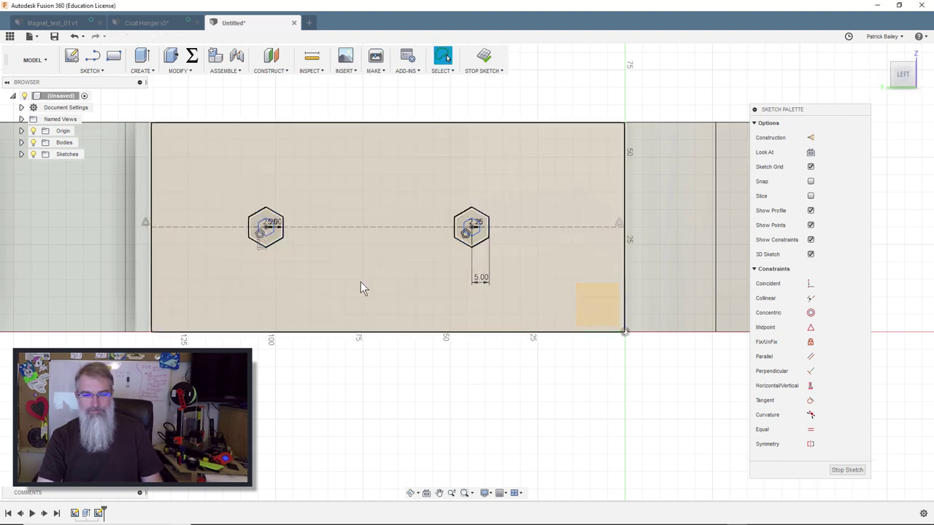
Step: Select the left and right inner hexagon profiles and finish the sketch
scroll(295, 251, up, 1)
scroll(295, 250, up, 4)
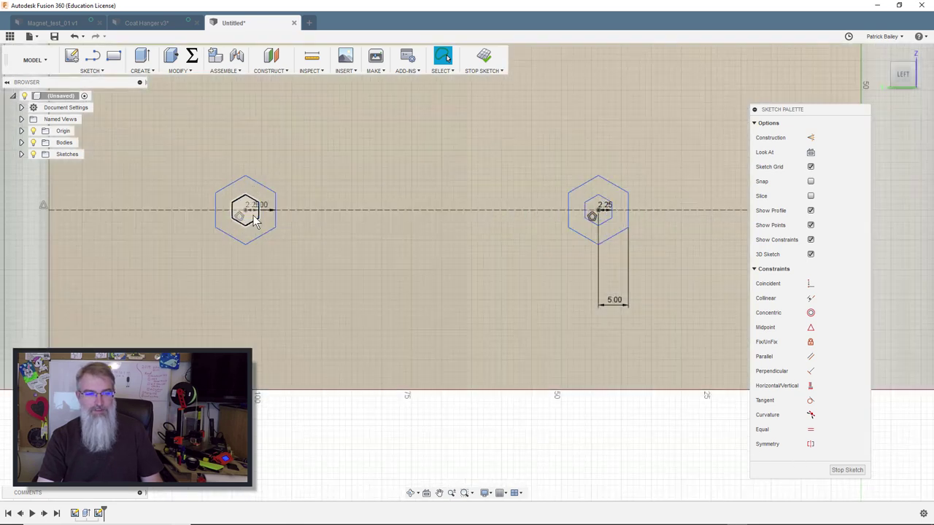
click(246, 211)
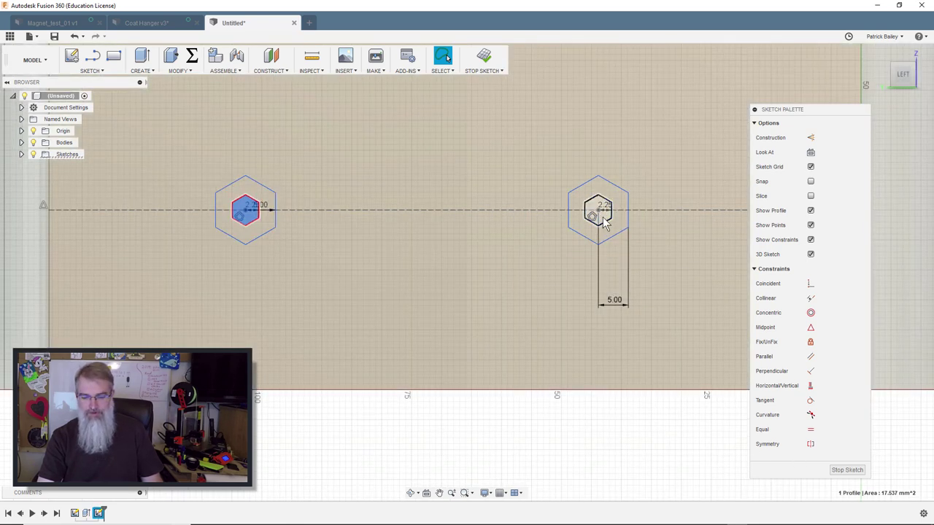
click(603, 224)
click(604, 224)
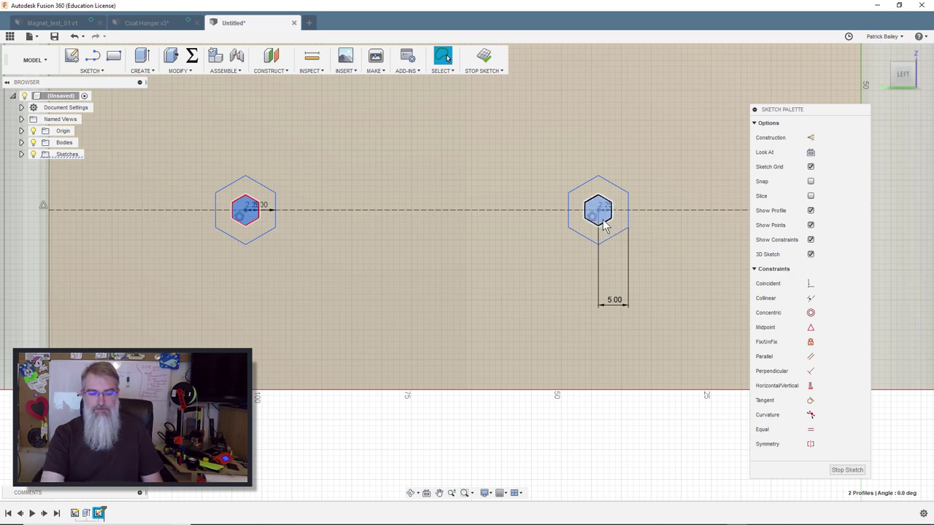
click(847, 470)
Step: Cut-extrude both hexagon profiles To Object, stopping at the lower inner curved face
key(e)
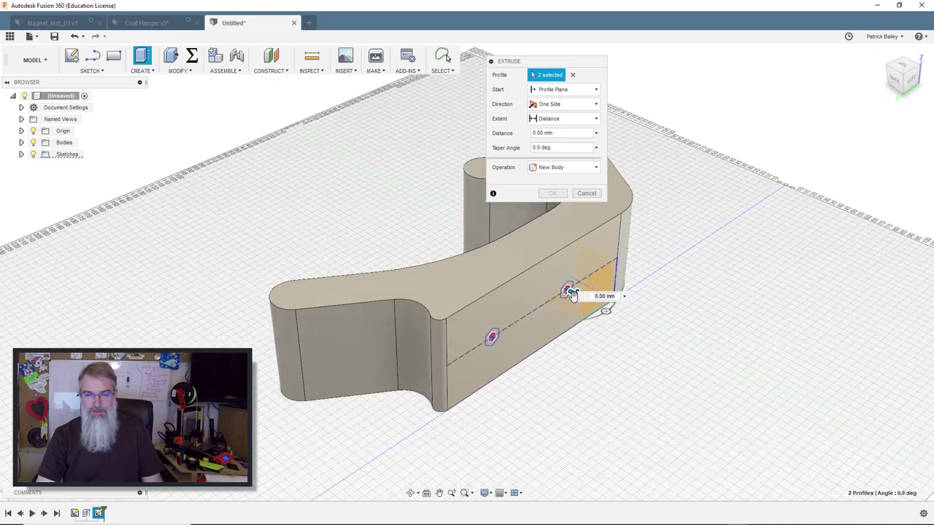
drag(573, 293, 561, 182)
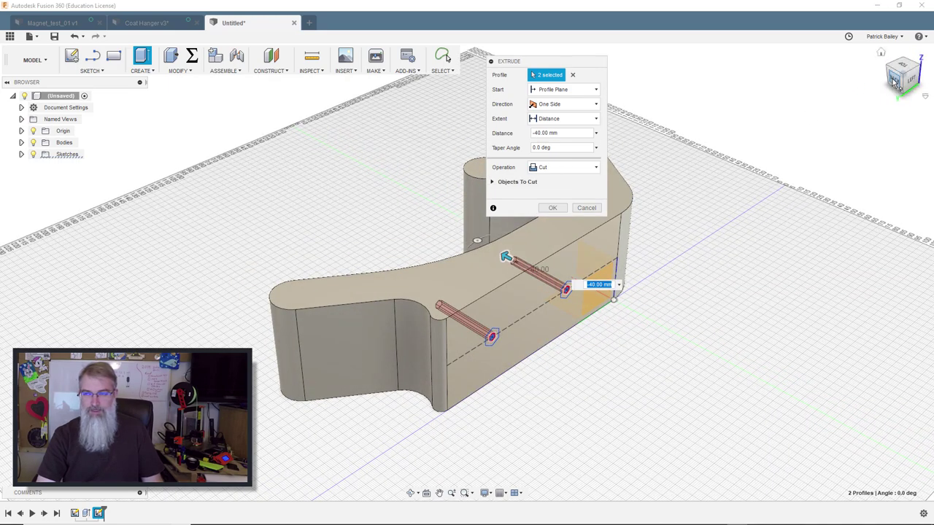
drag(895, 79, 891, 79)
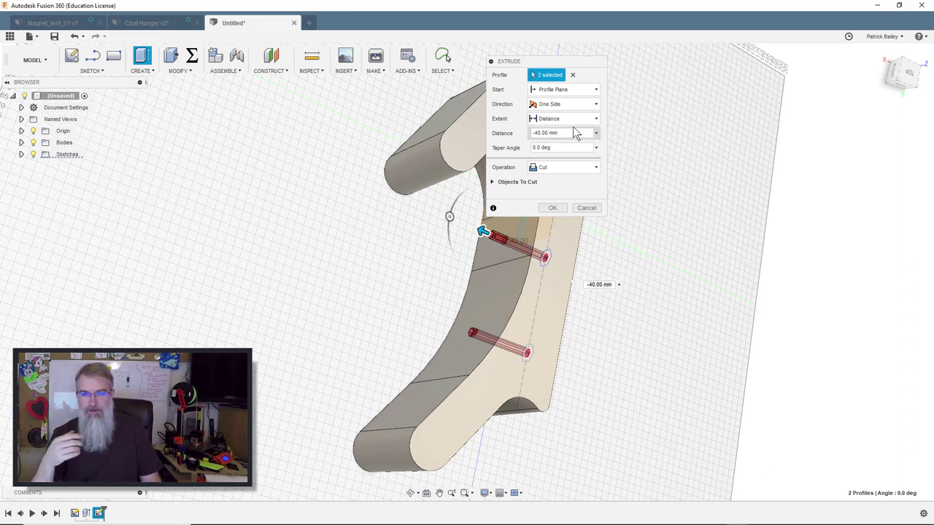
click(575, 119)
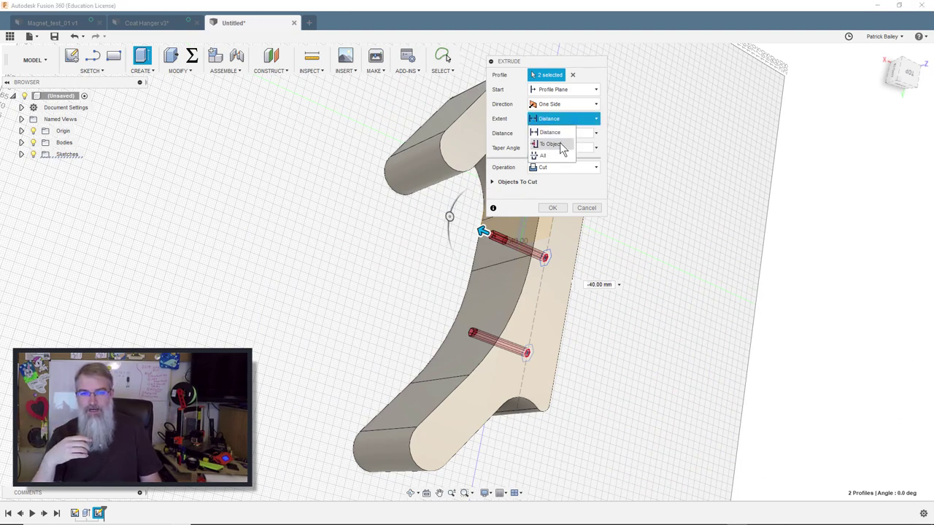
click(559, 143)
click(505, 286)
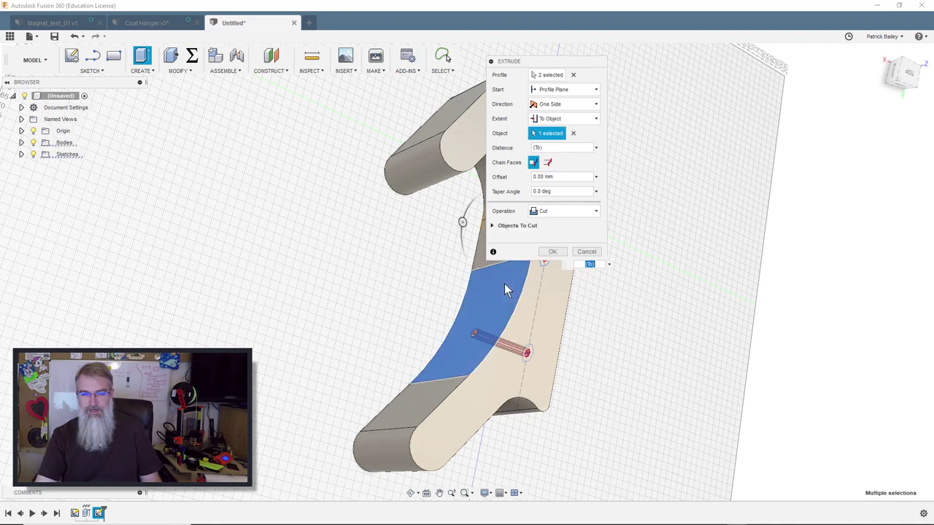
drag(548, 64, 694, 80)
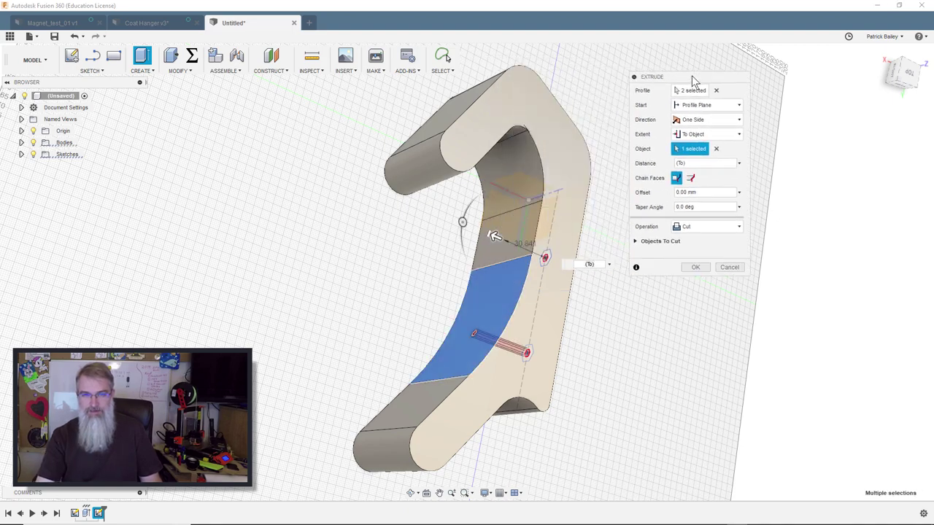
click(522, 233)
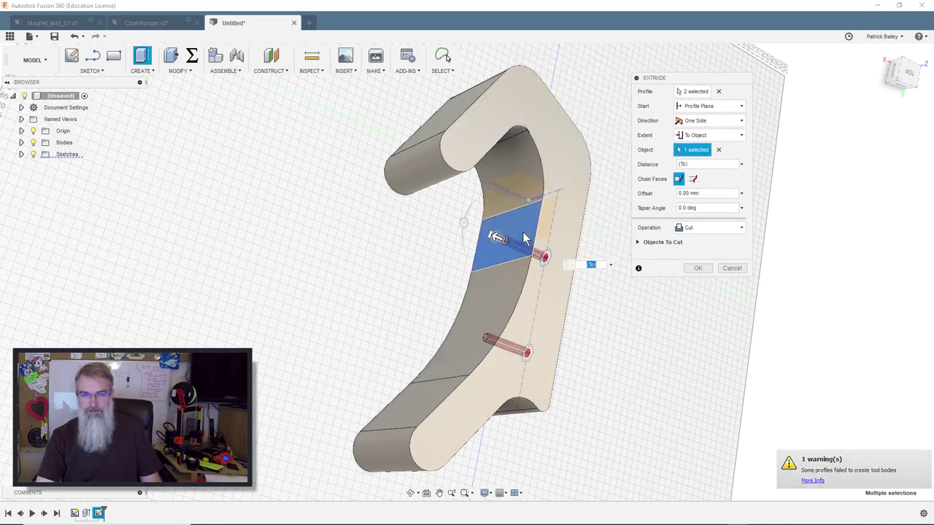
click(494, 304)
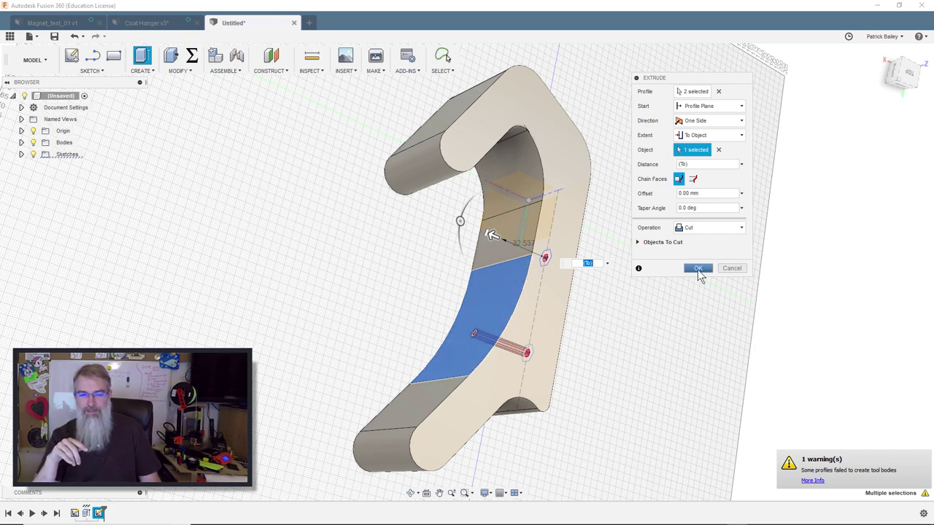
click(698, 268)
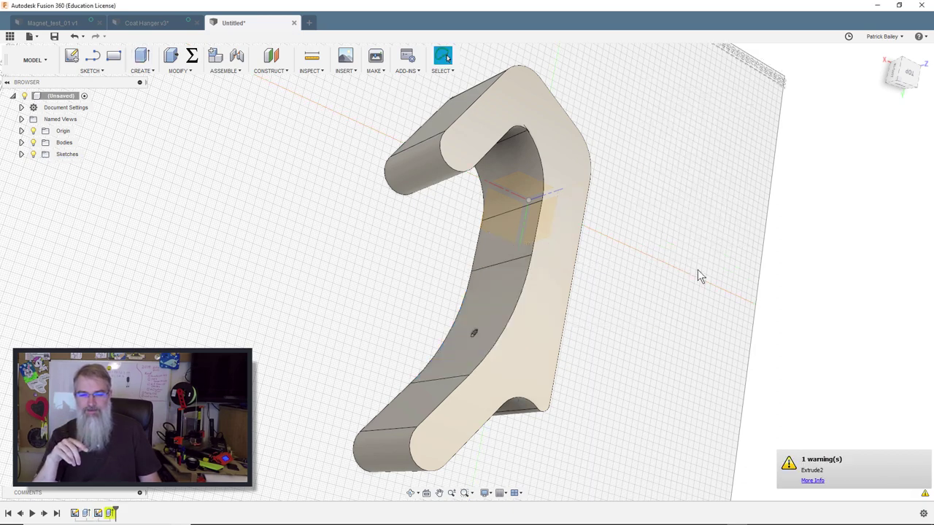
Step: Select Sketch2's small inner hexagon profile and drag a cut 50 mm into the hanger
click(919, 77)
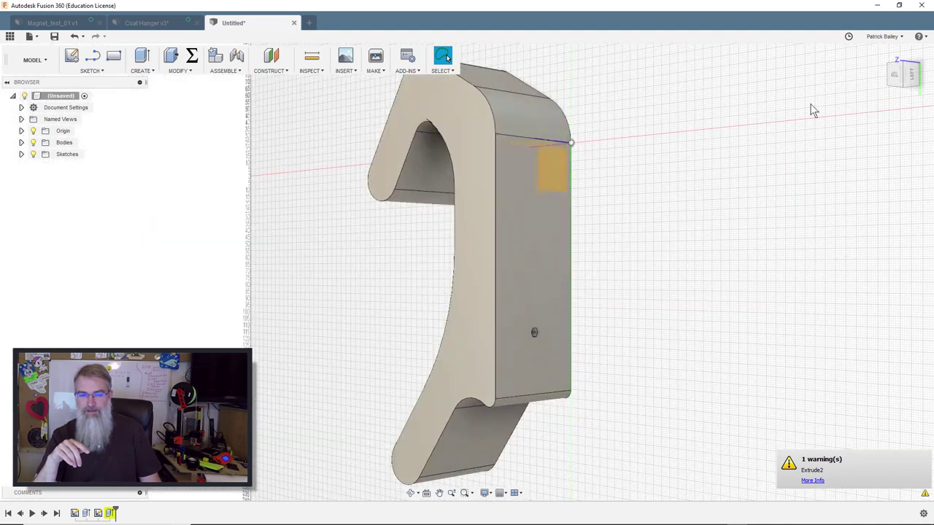
click(21, 154)
click(42, 178)
scroll(540, 227, up, 5)
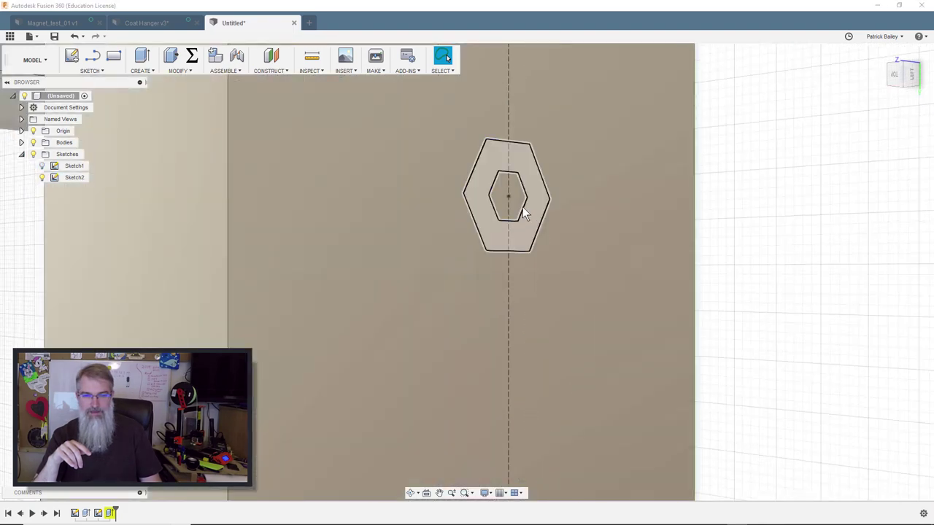
click(517, 205)
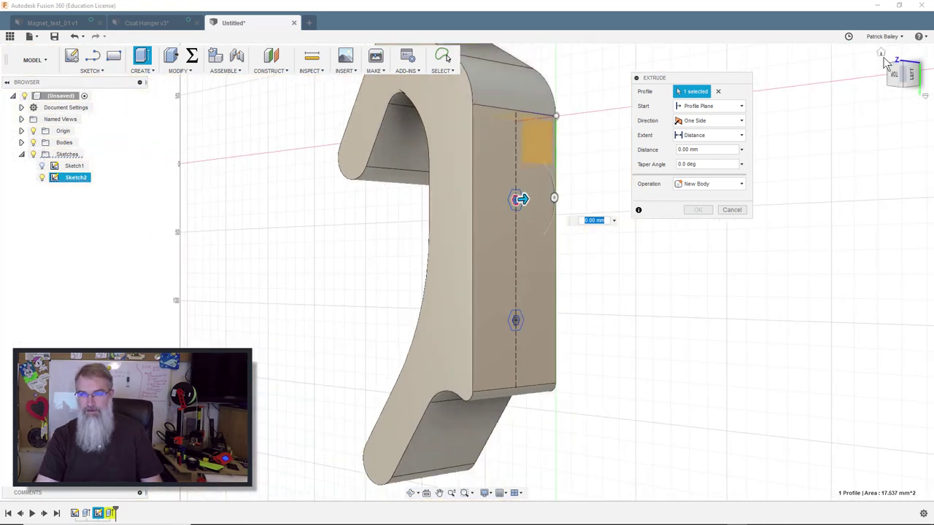
click(881, 55)
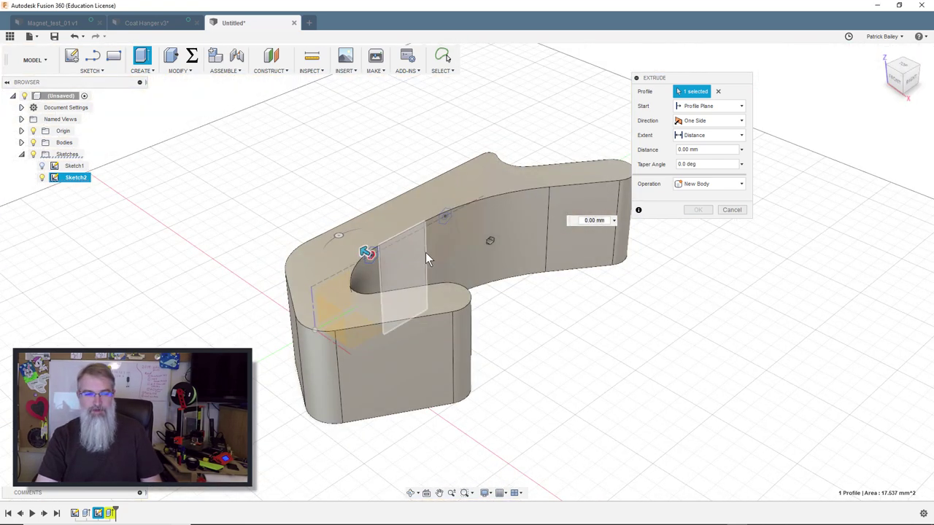
drag(364, 252, 426, 274)
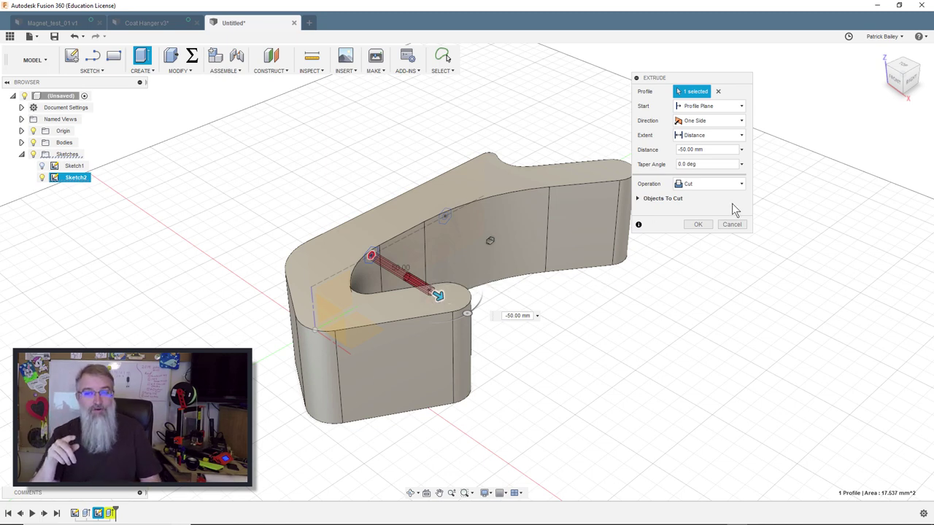
Step: Apply the pending cut and turn the view to the hanger's left side
click(694, 226)
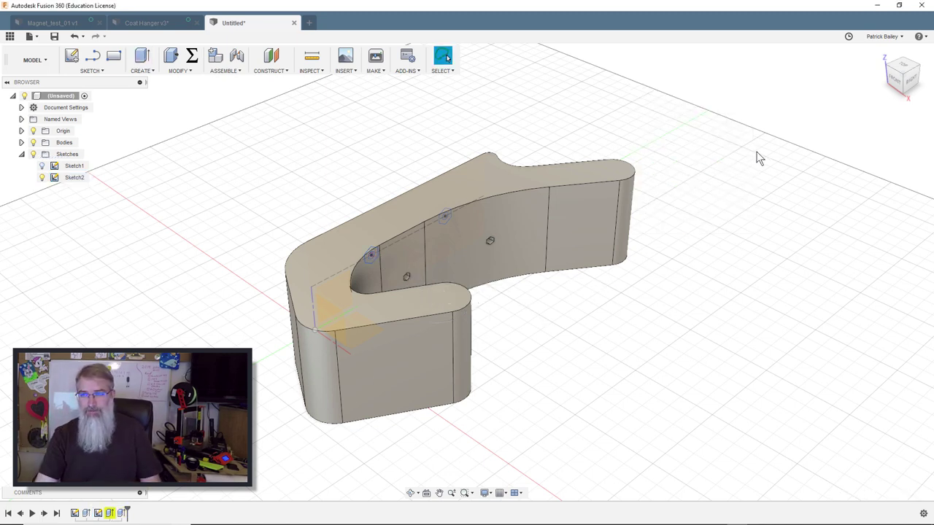
click(894, 80)
click(887, 75)
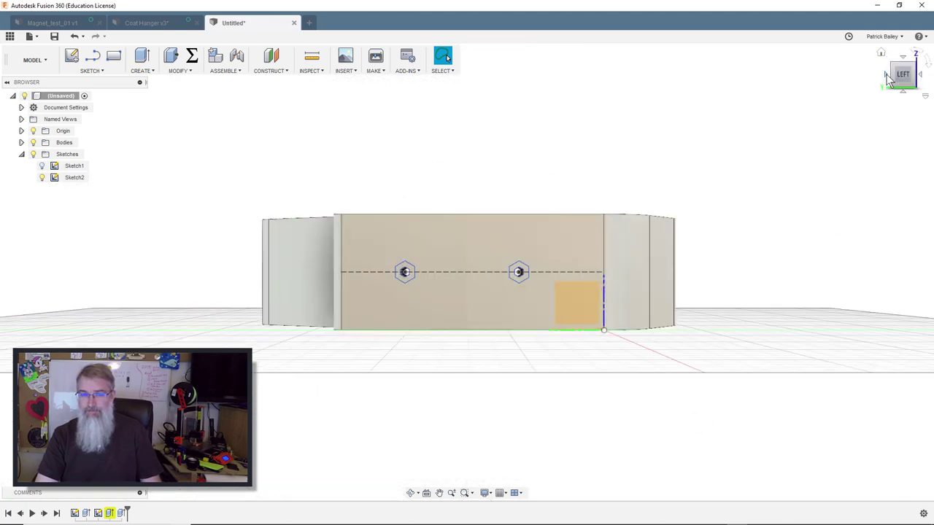
scroll(550, 221, up, 4)
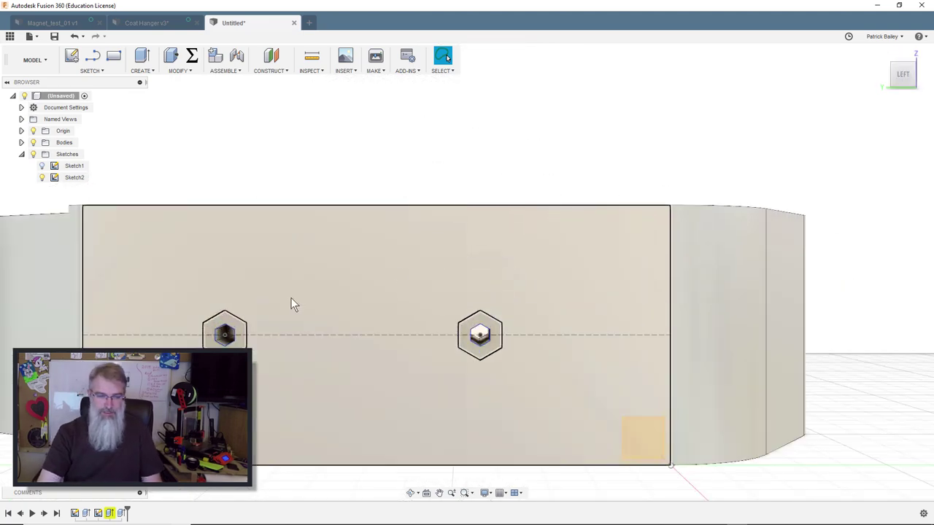
Step: Extrude both hexagon profiles -10 mm as a cut into the hanger's inner curved face
click(234, 325)
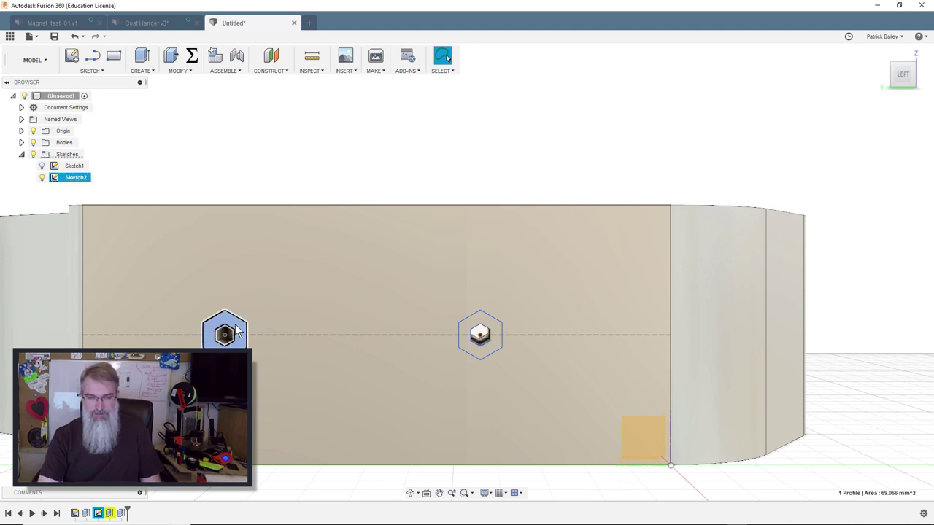
ctrl+click(477, 326)
key(e)
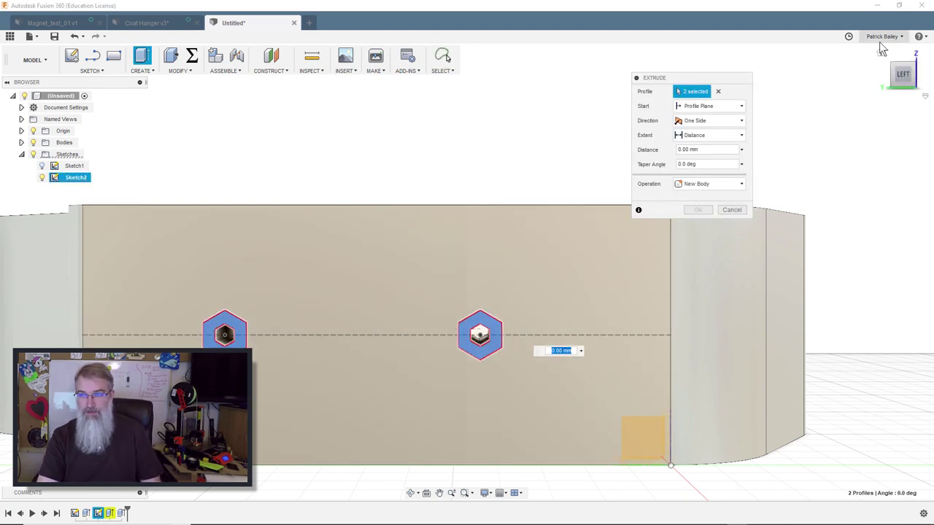
click(882, 48)
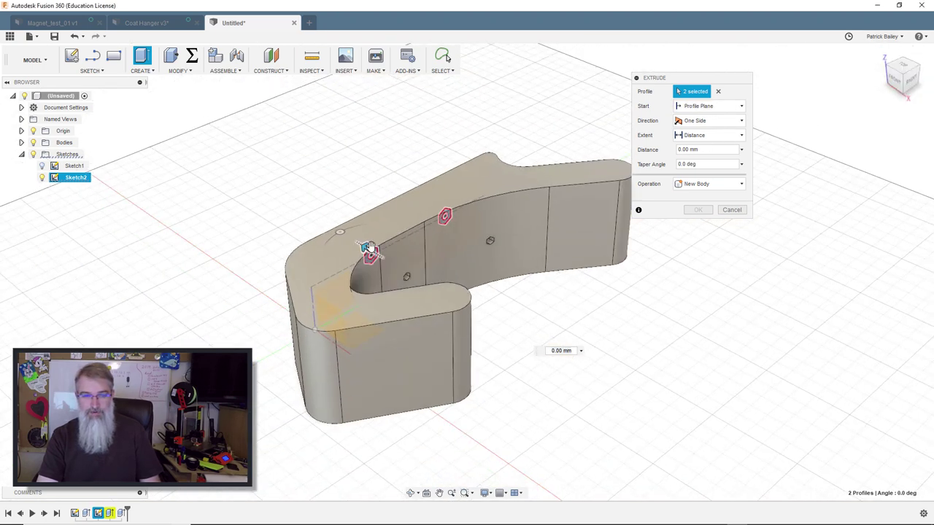
drag(368, 248, 387, 262)
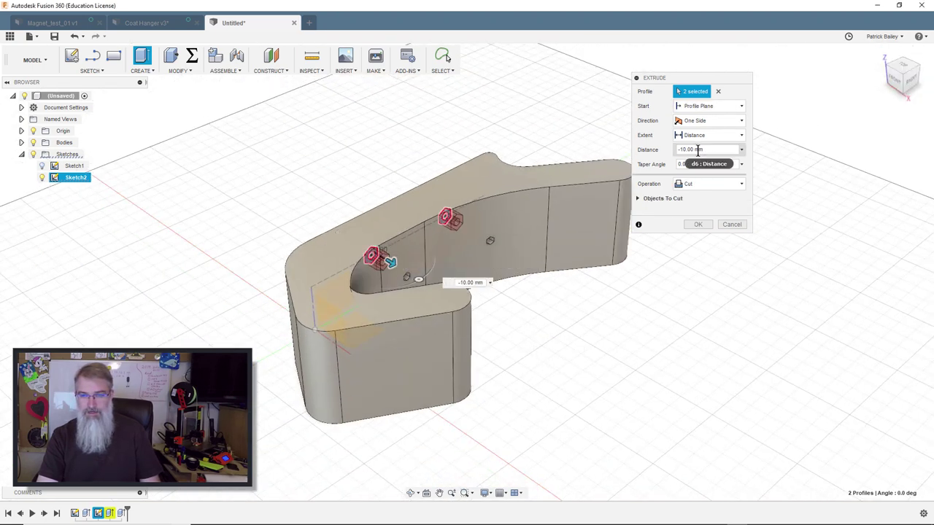
click(698, 224)
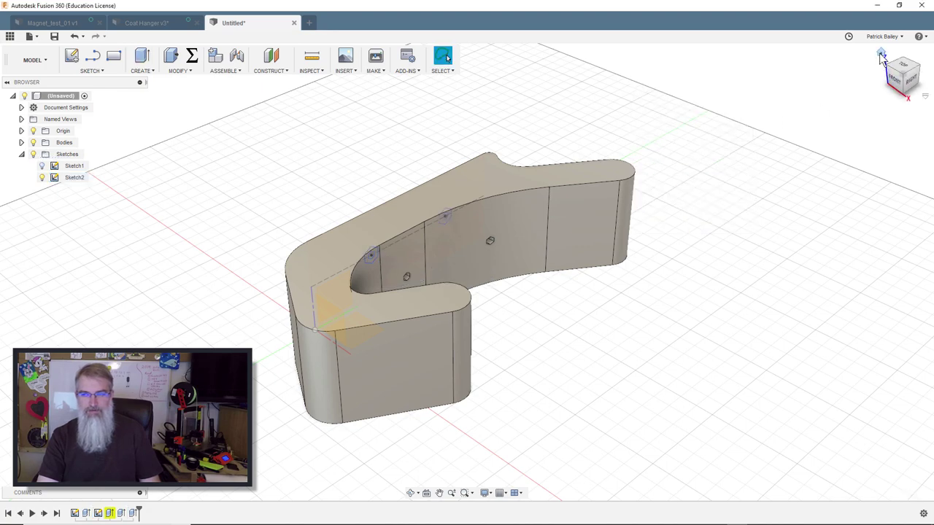
Step: Reorient to an isometric view and send the hanger body to 3D Print export
click(895, 80)
click(894, 67)
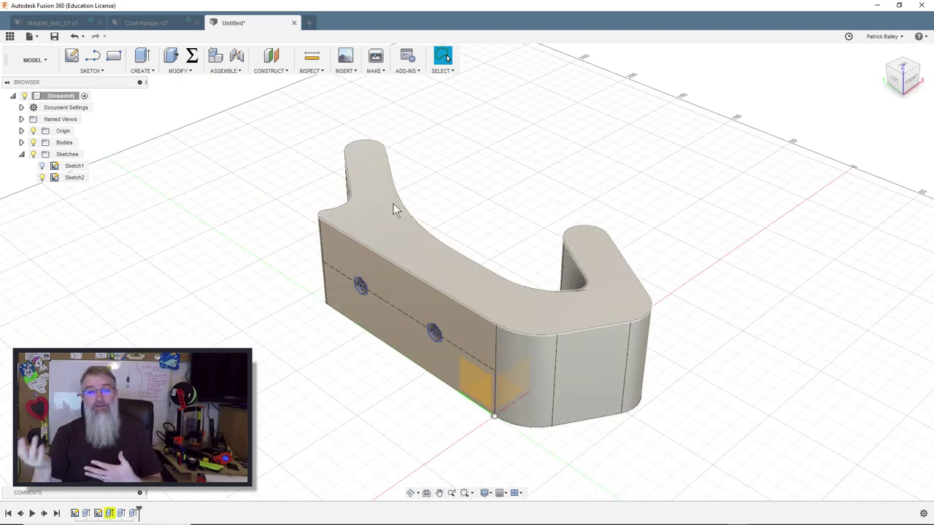
click(376, 73)
click(375, 85)
click(372, 208)
click(698, 205)
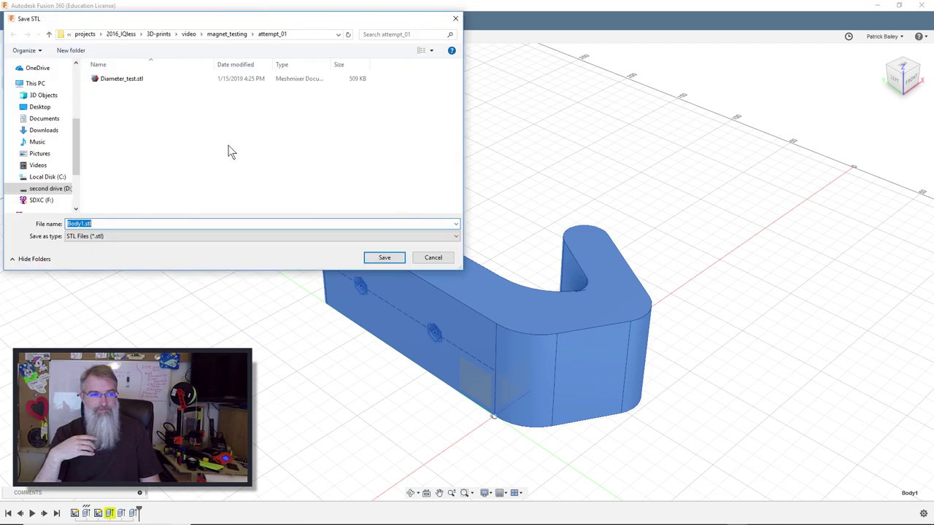
Step: Save the STL as FROM_VIDEO in the coat_hanger folder
click(183, 35)
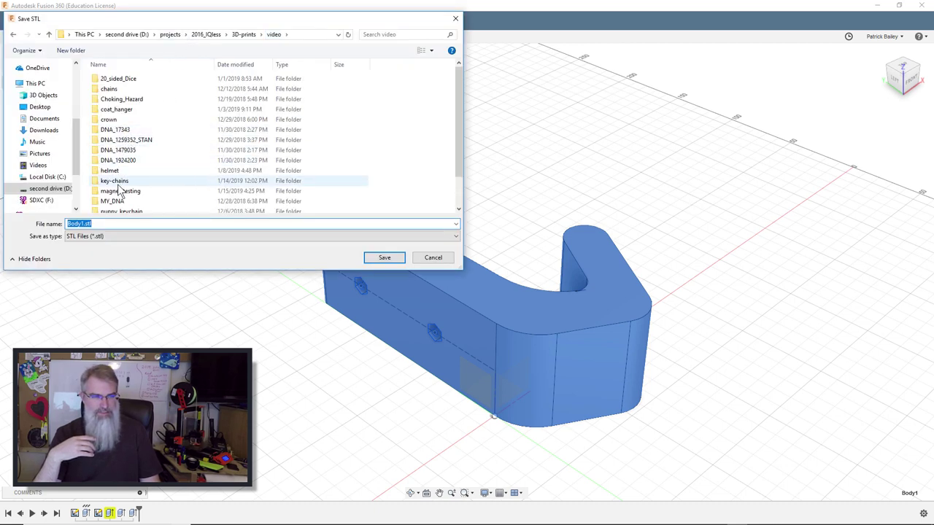
double_click(122, 110)
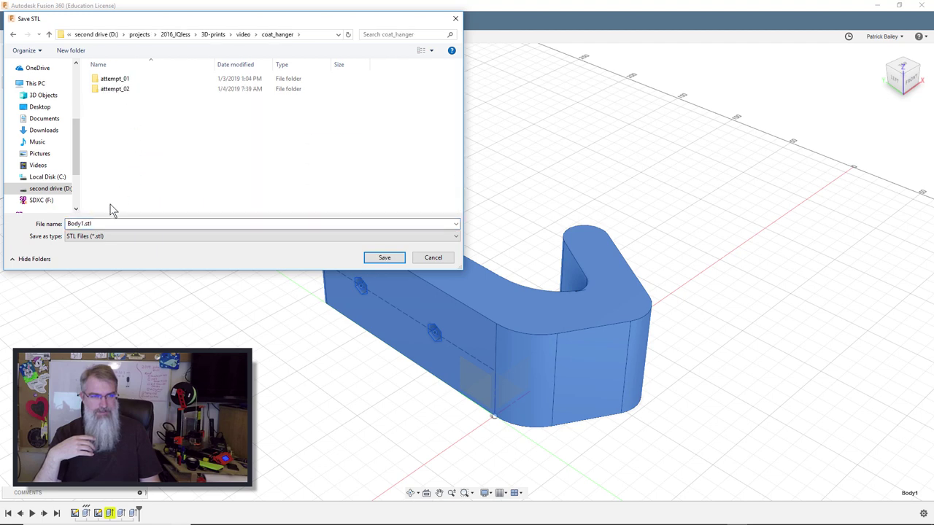
click(97, 224)
double_click(97, 224)
text(V)
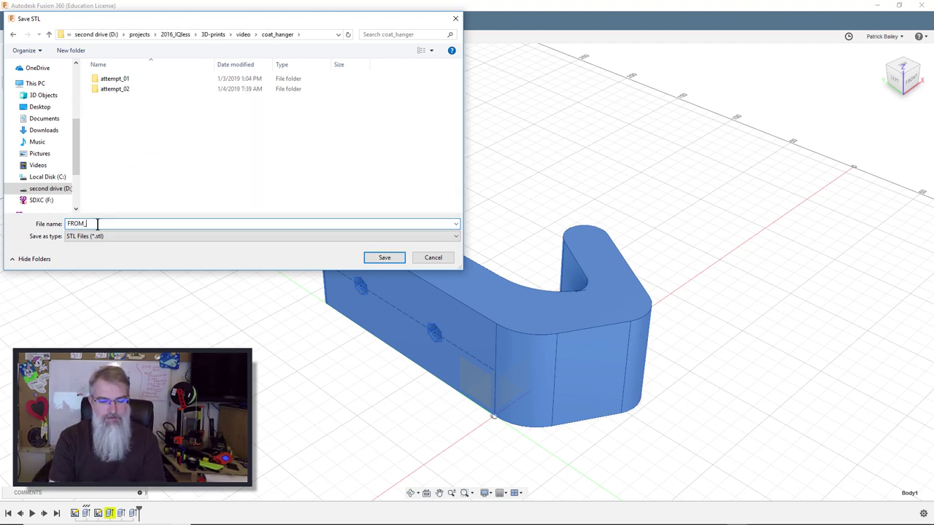
text(ROM_VIDEO)
key(Return)
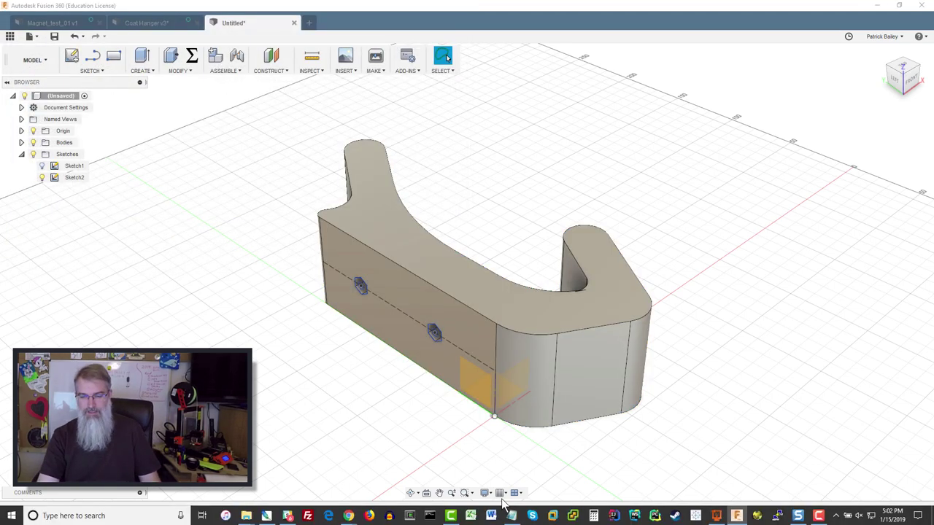
Step: Leave the G-code preview, delete the old diameter test plate, and close the Tableau windows
click(717, 516)
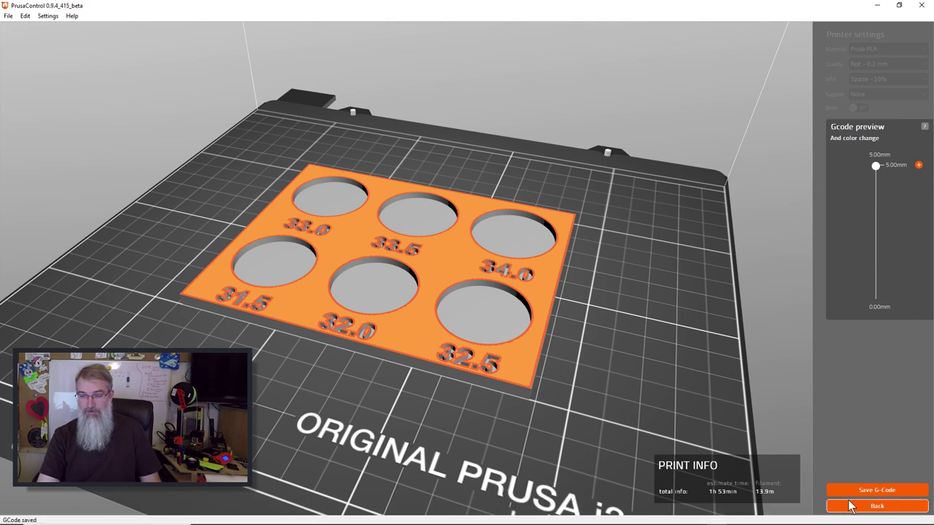
click(875, 506)
click(533, 329)
key(Delete)
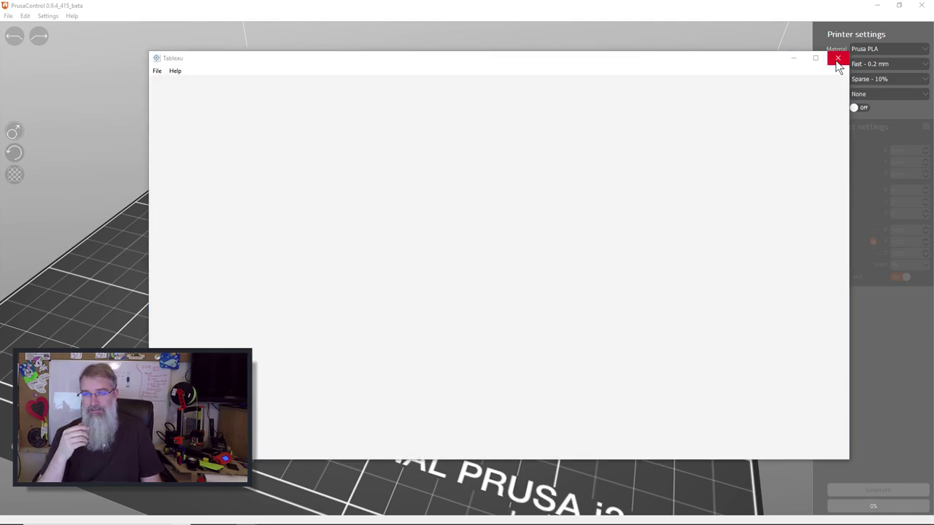
click(836, 59)
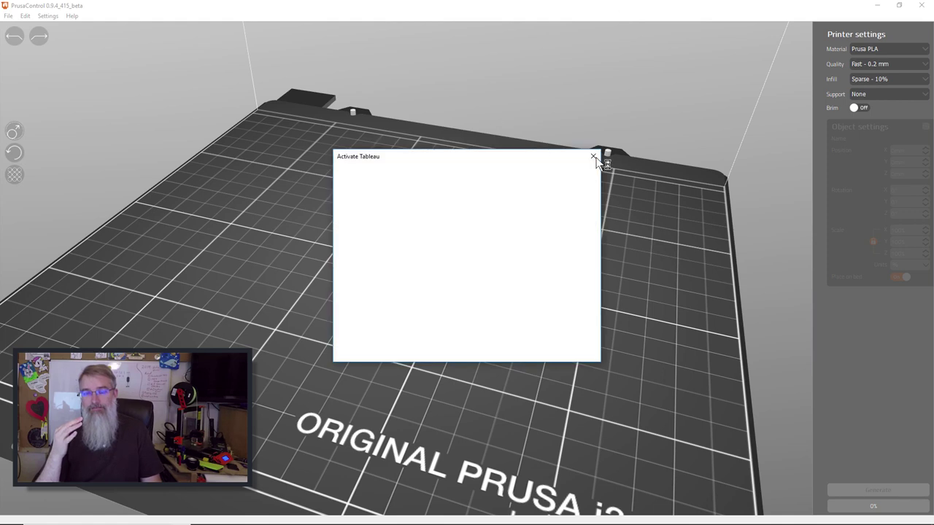
click(593, 157)
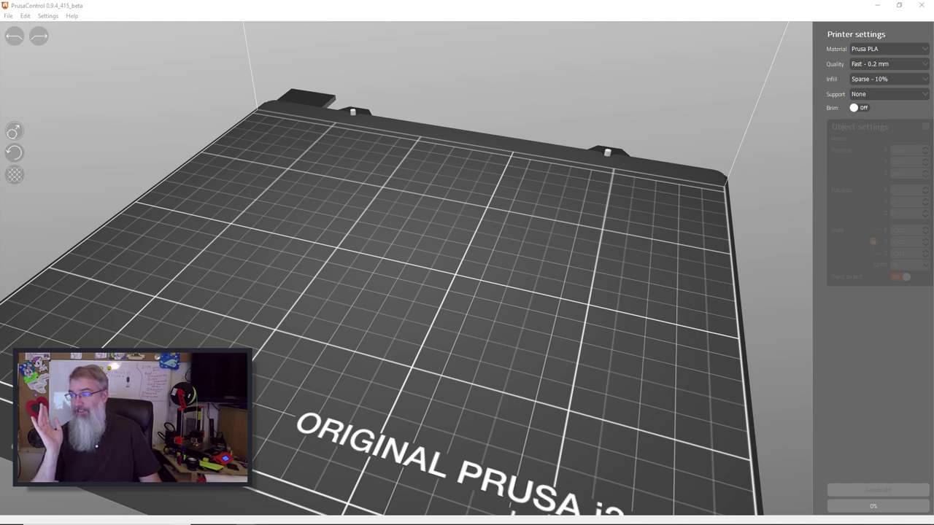
Step: Load FROM_VIDEO.stl onto the PrusaControl build plate and select it
key(alt+Tab)
drag(853, 181, 594, 237)
click(607, 198)
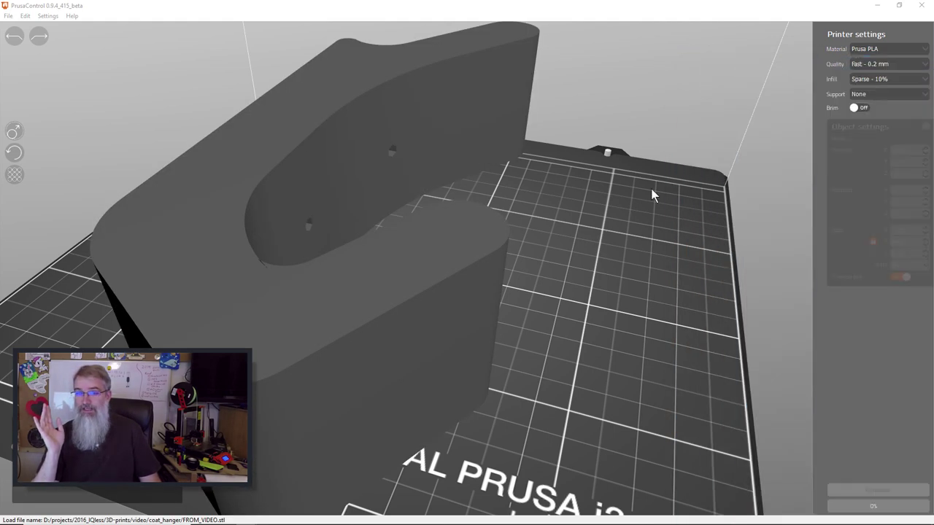
scroll(623, 229, up, 6)
scroll(623, 229, down, 6)
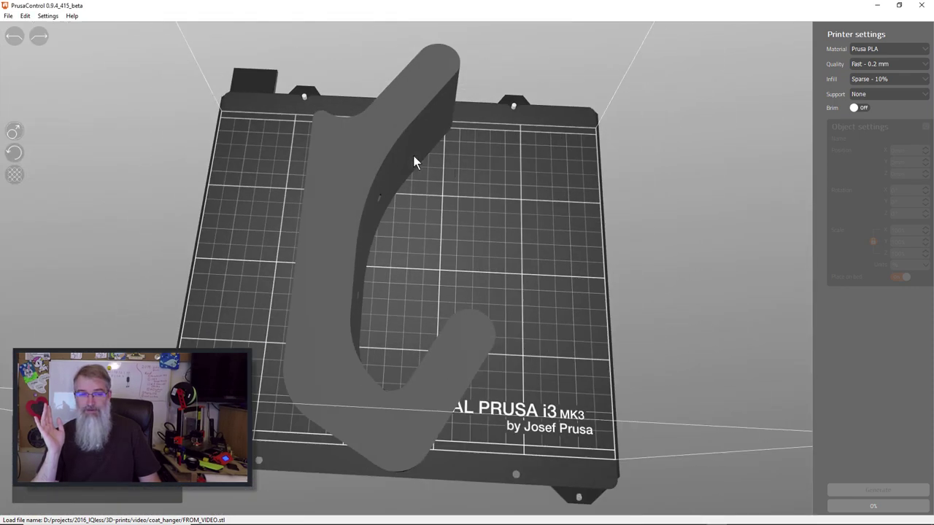
click(402, 156)
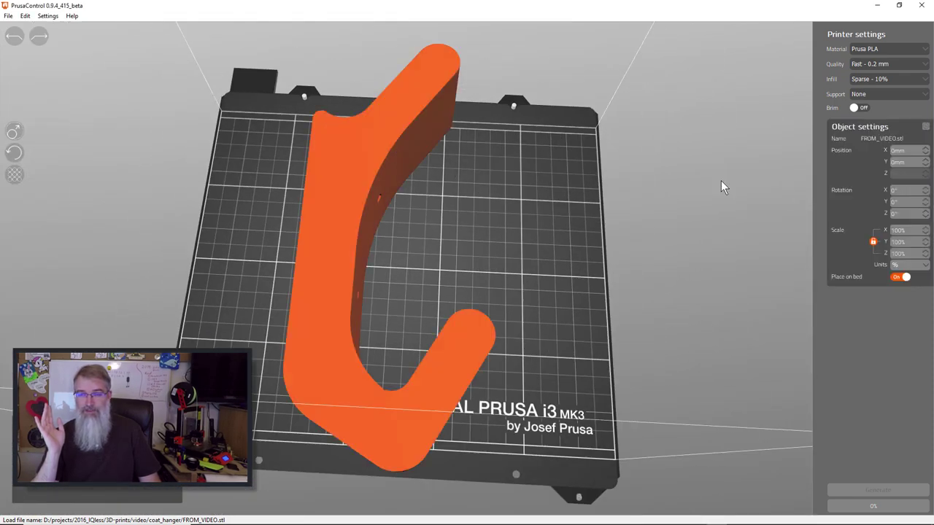
Step: Rotate the hanger about 53° around Z so it lies diagonally on the bed
click(925, 213)
click(925, 213)
click(925, 213)
click(925, 213)
click(925, 213)
click(925, 213)
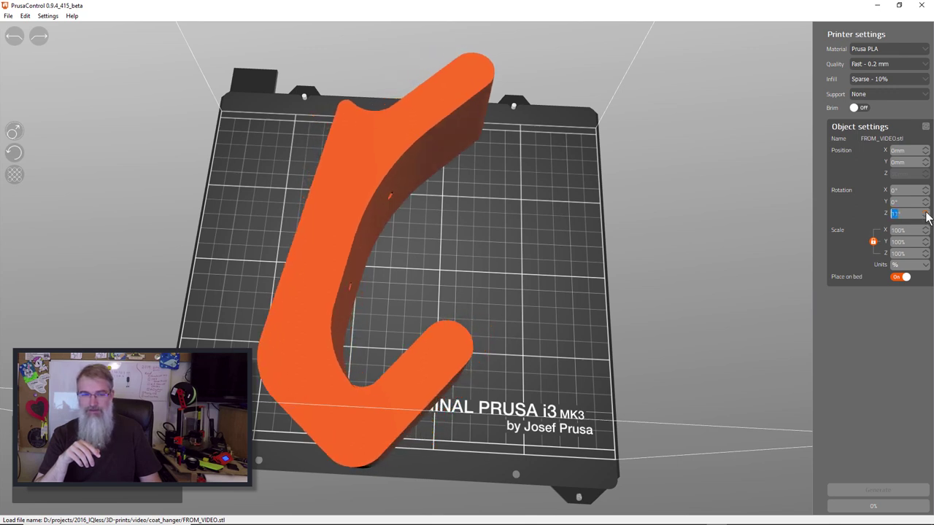
click(925, 213)
click(925, 213)
click(925, 213)
click(925, 213)
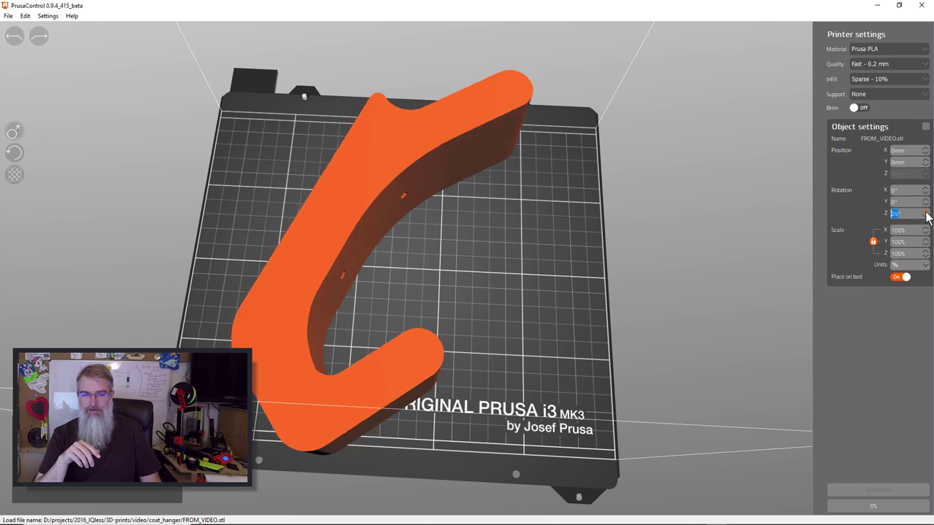
click(925, 213)
click(925, 213)
click(925, 213)
click(925, 213)
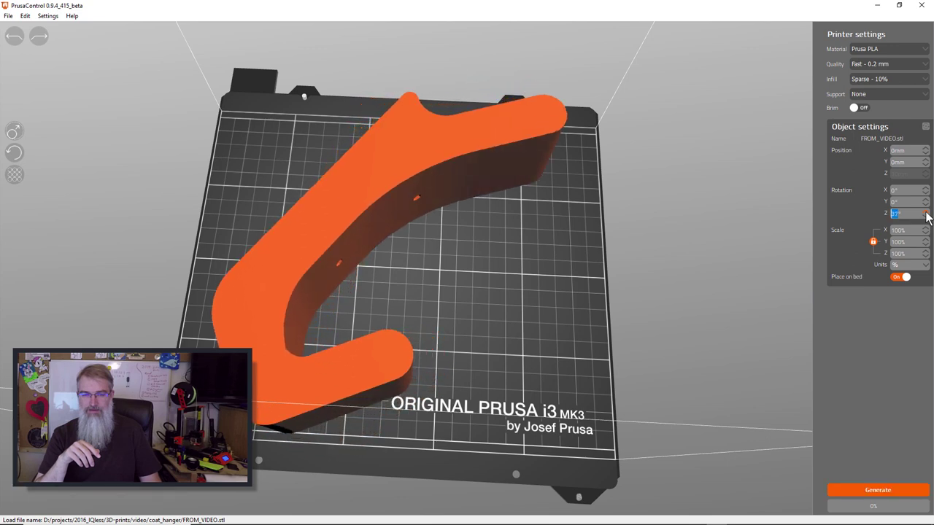
click(925, 213)
click(924, 213)
click(924, 213)
click(925, 213)
click(925, 213)
click(925, 213)
click(925, 213)
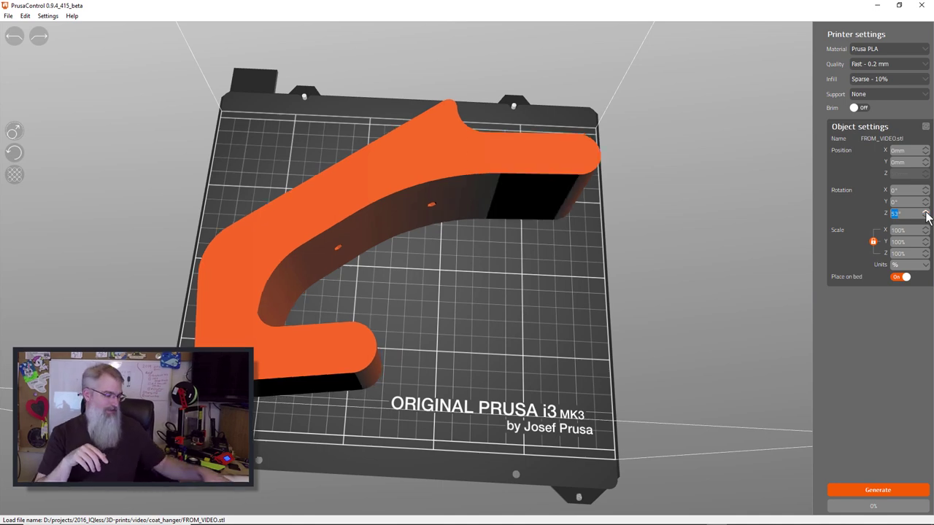